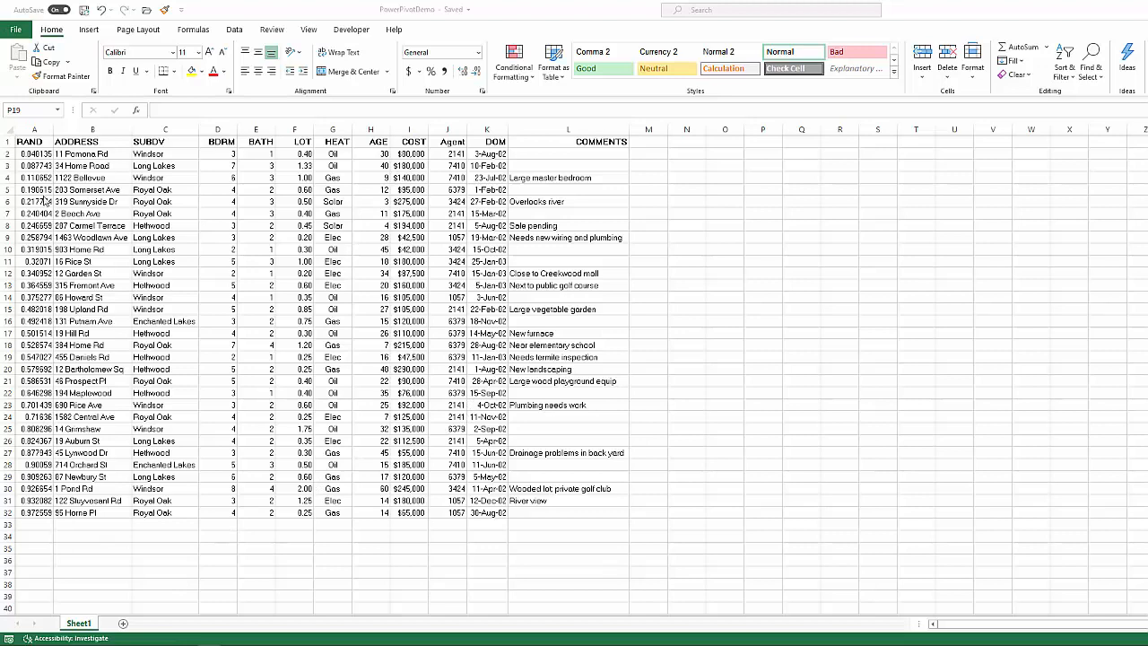
Create a PivotTable on a new sheet from all the Sheet1 data, with Agent as rows and the sum of COST as values.
click(29, 141)
key(ctrl+a)
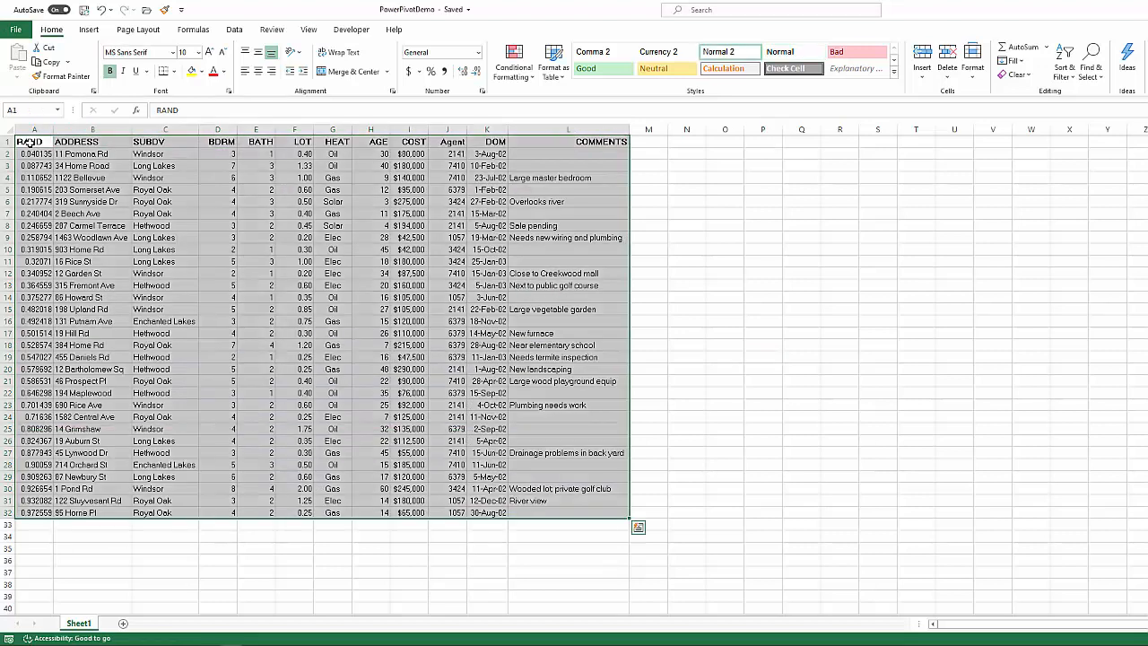
key(alt)
key(n)
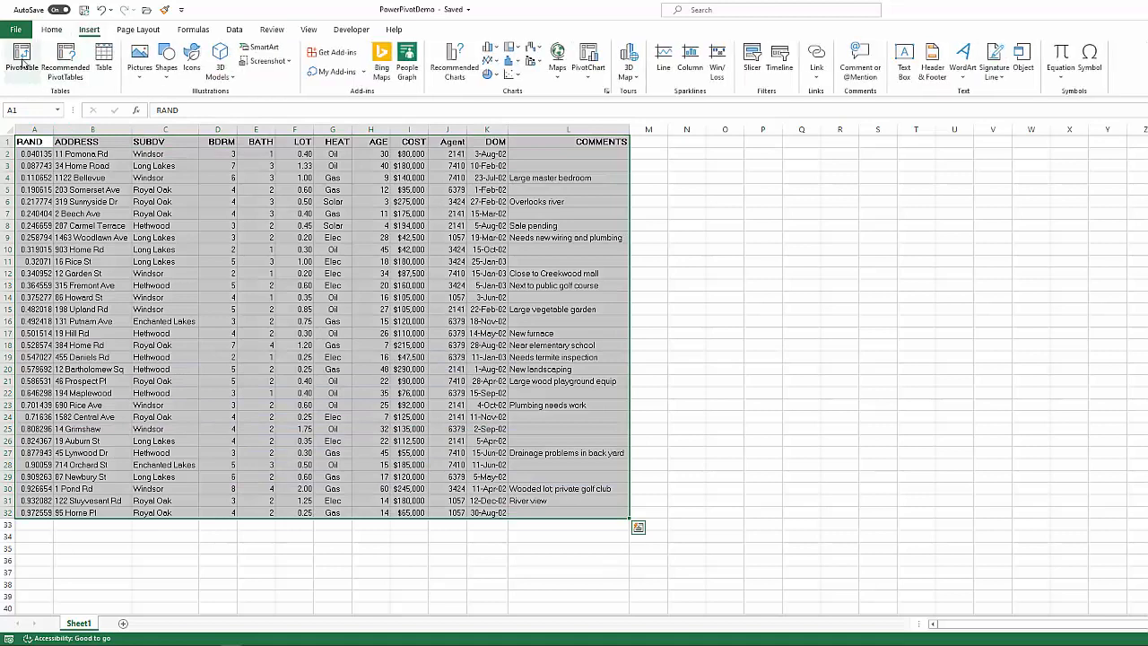
key(v)
click(378, 359)
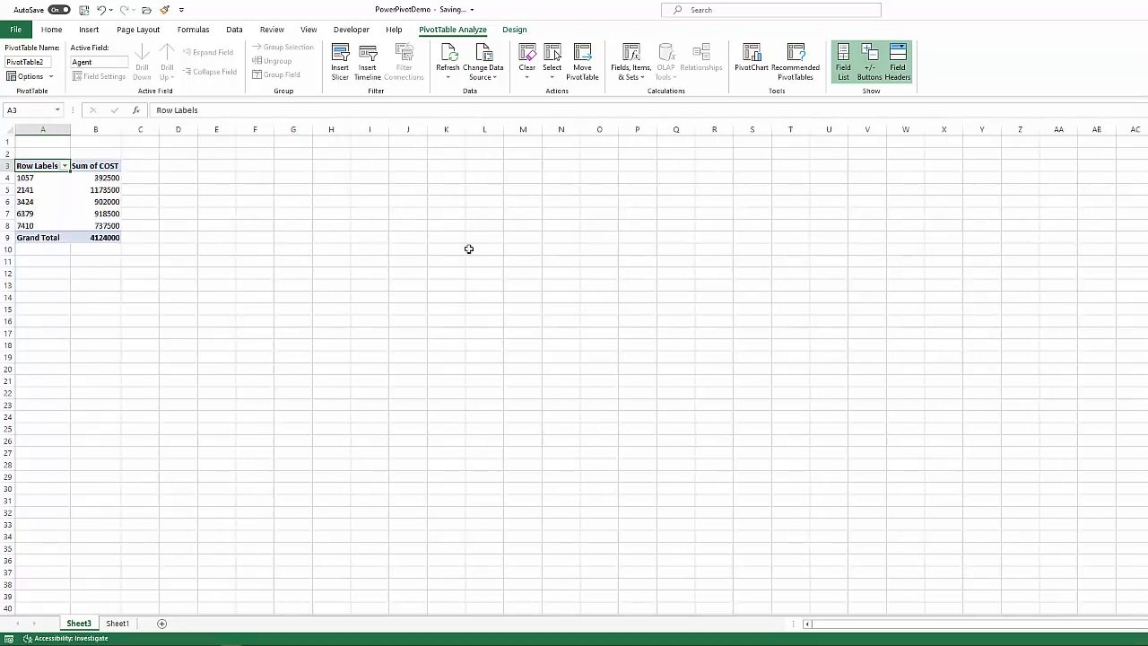
Format the PivotTable's Sum of COST values, including the grand total, in the Accounting format with dollar signs.
drag(81, 180, 98, 236)
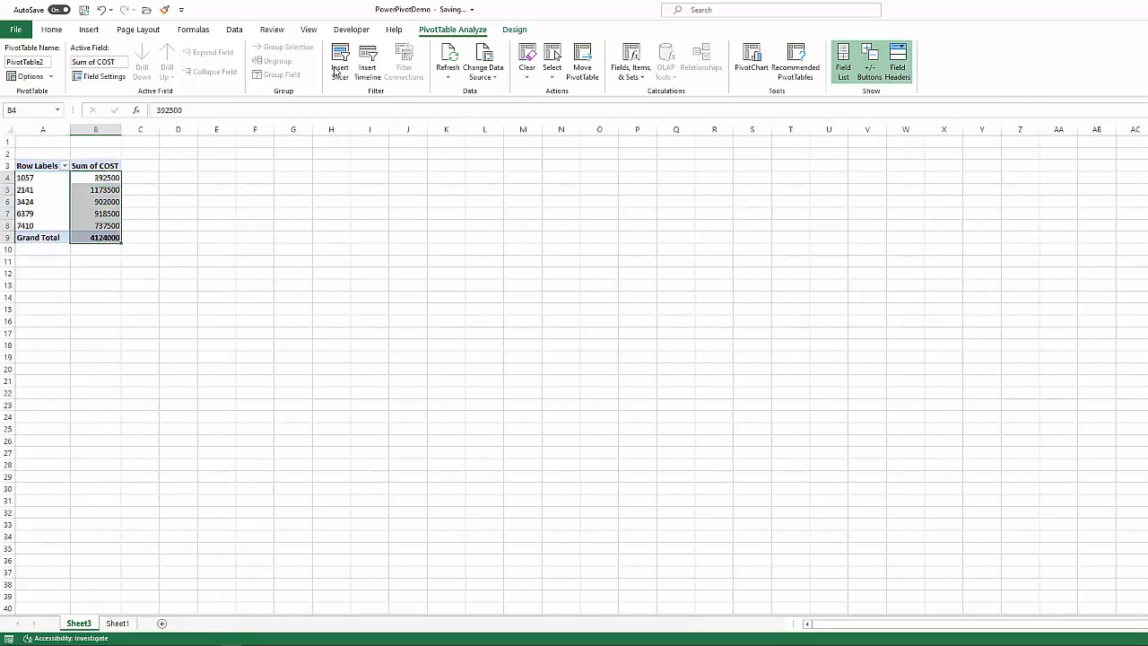
click(51, 28)
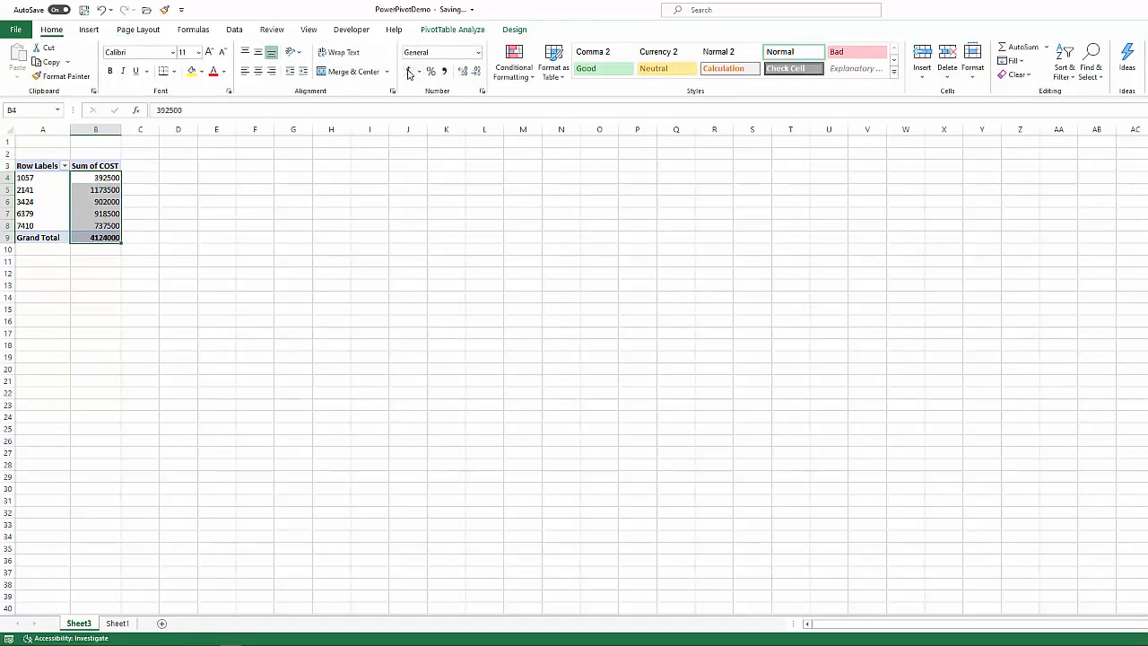
click(411, 70)
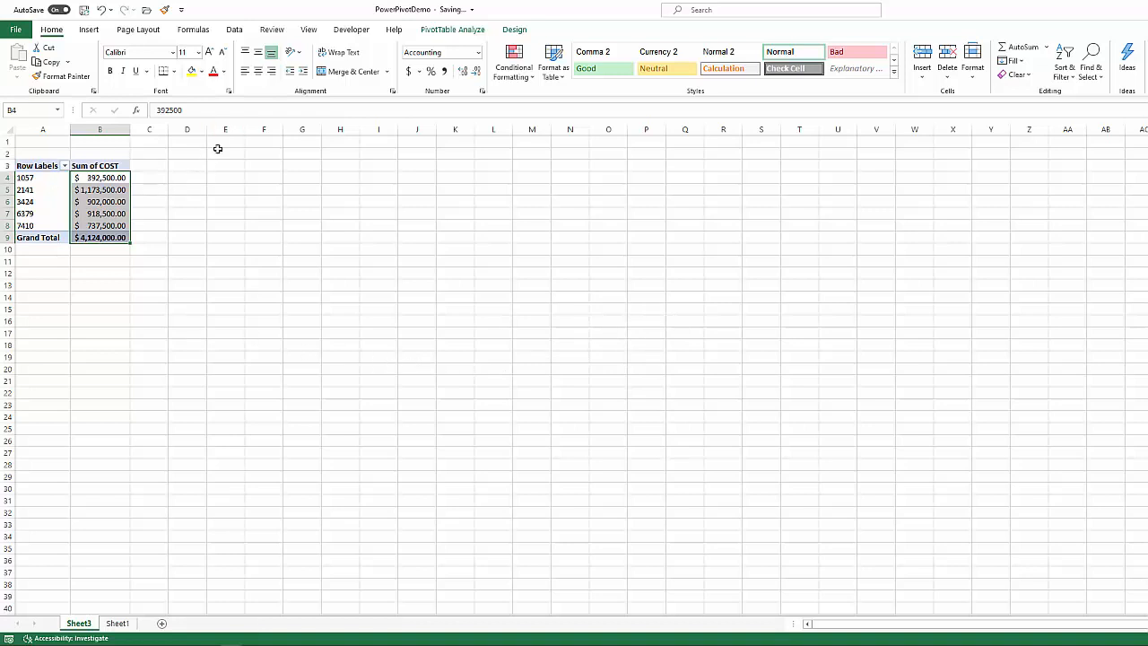
Open the AgentsDemo file, examine its Name and Agent columns, and close it without saving.
click(16, 29)
click(356, 297)
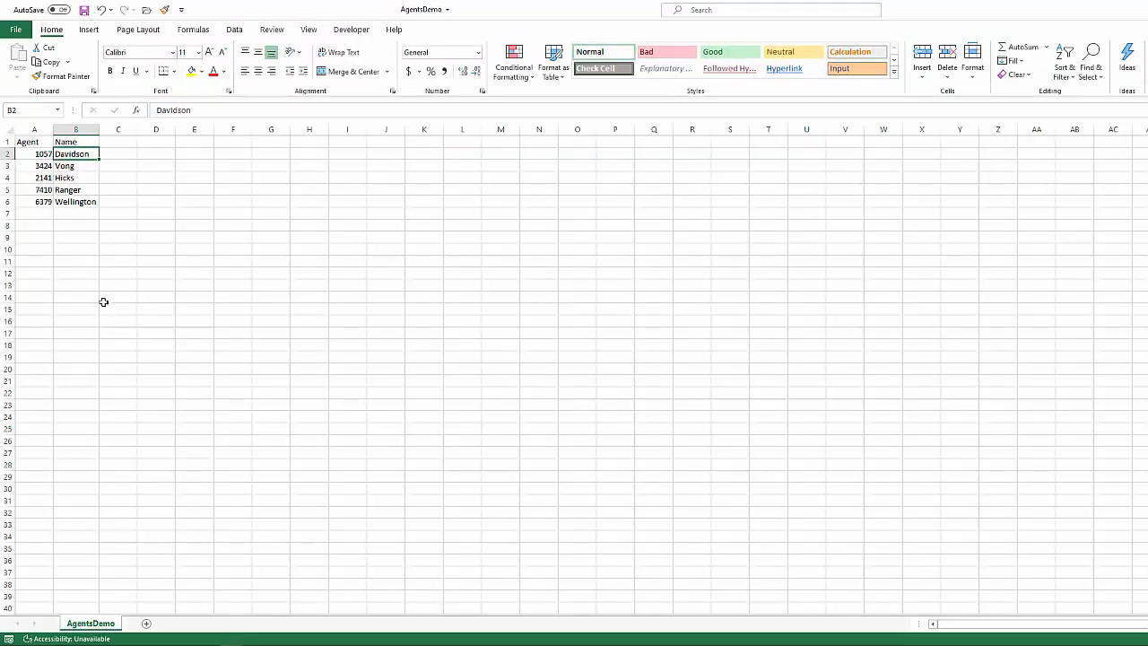
drag(79, 143, 77, 202)
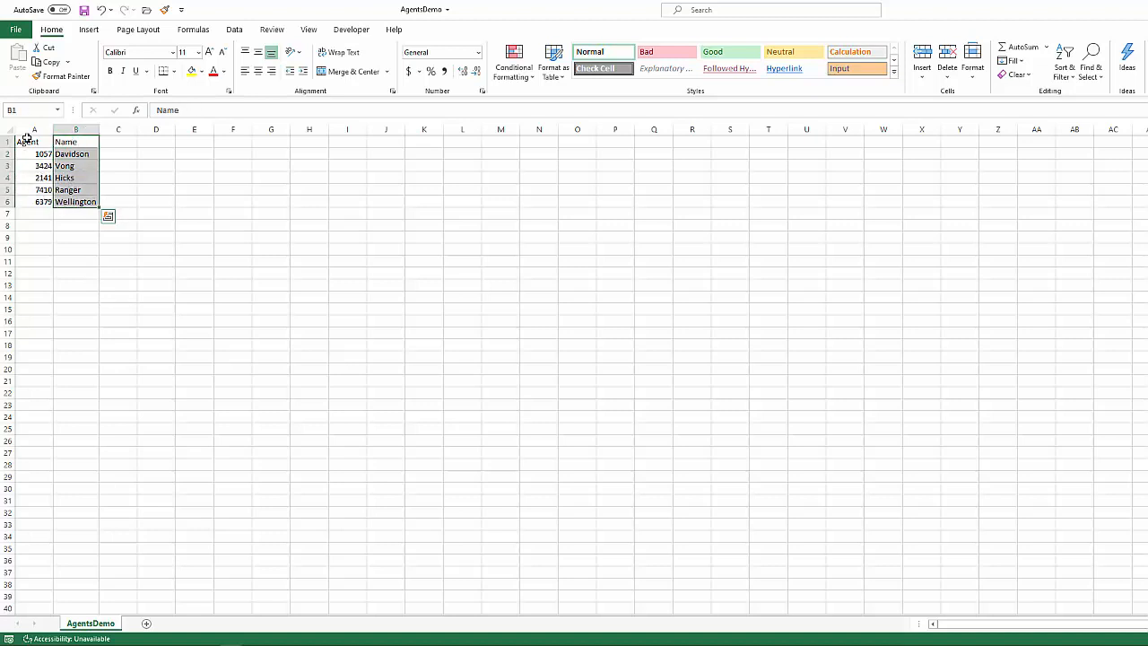
click(34, 130)
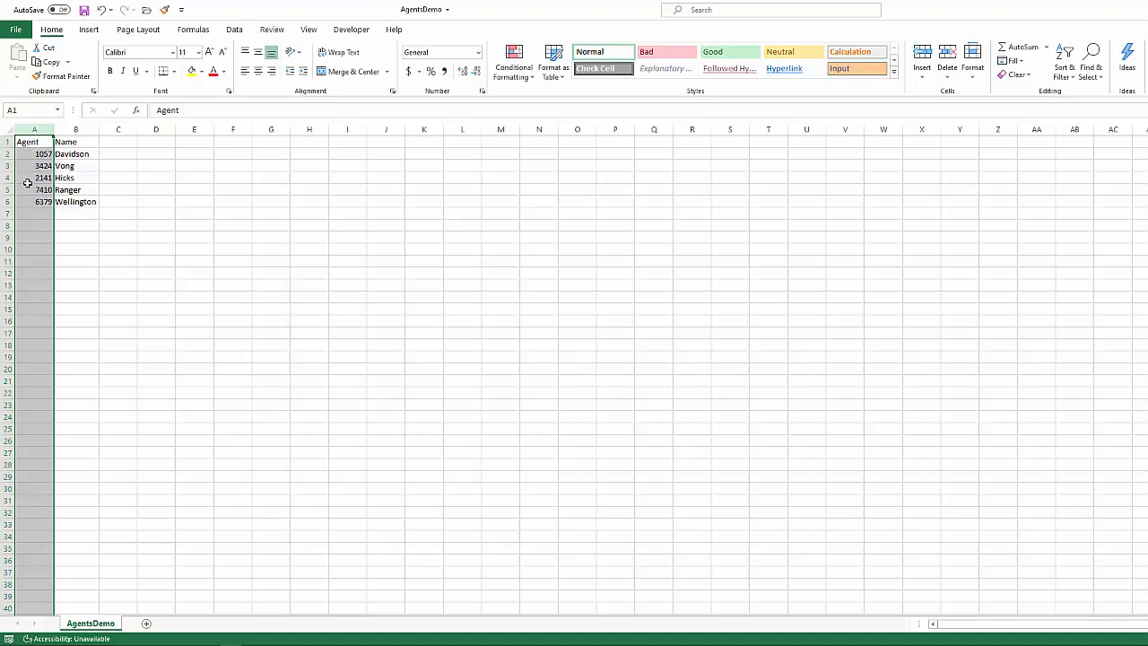
key(ctrl+w)
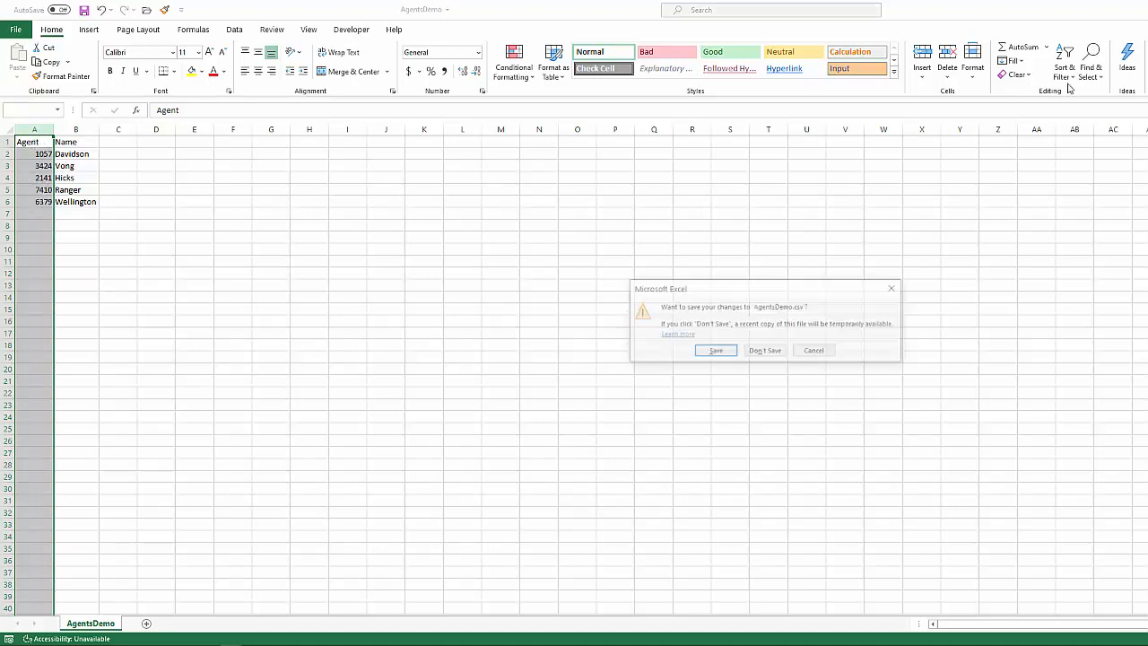
click(767, 354)
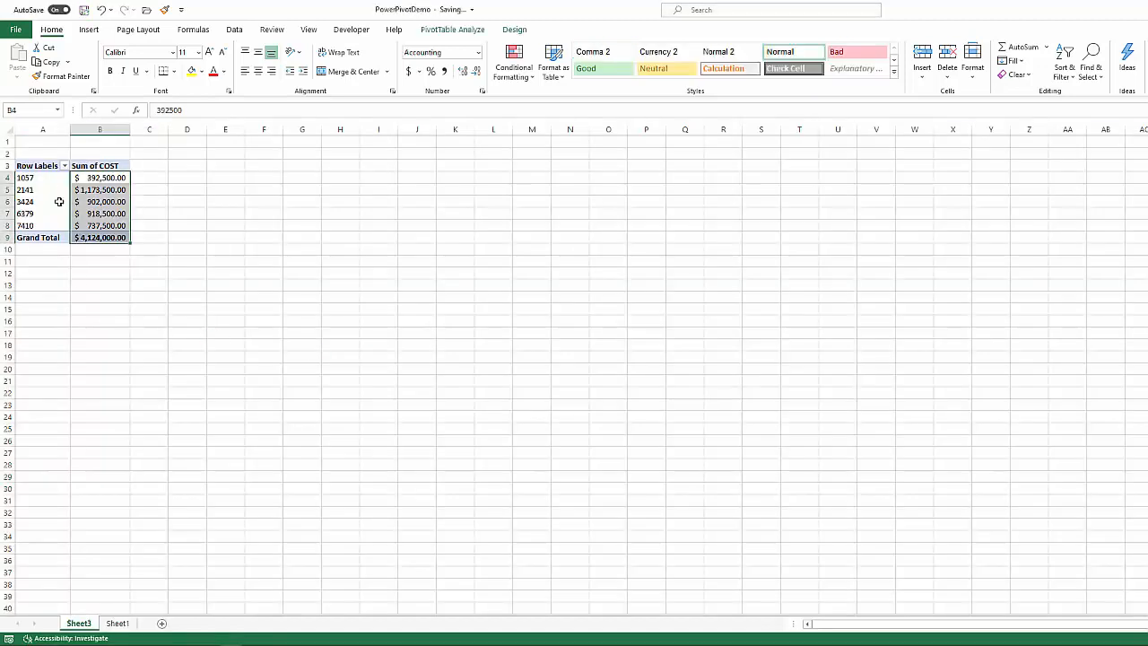
Compare the agent codes in the PivotTable's row labels with the Agent column of the source data on Sheet1.
drag(49, 178, 40, 237)
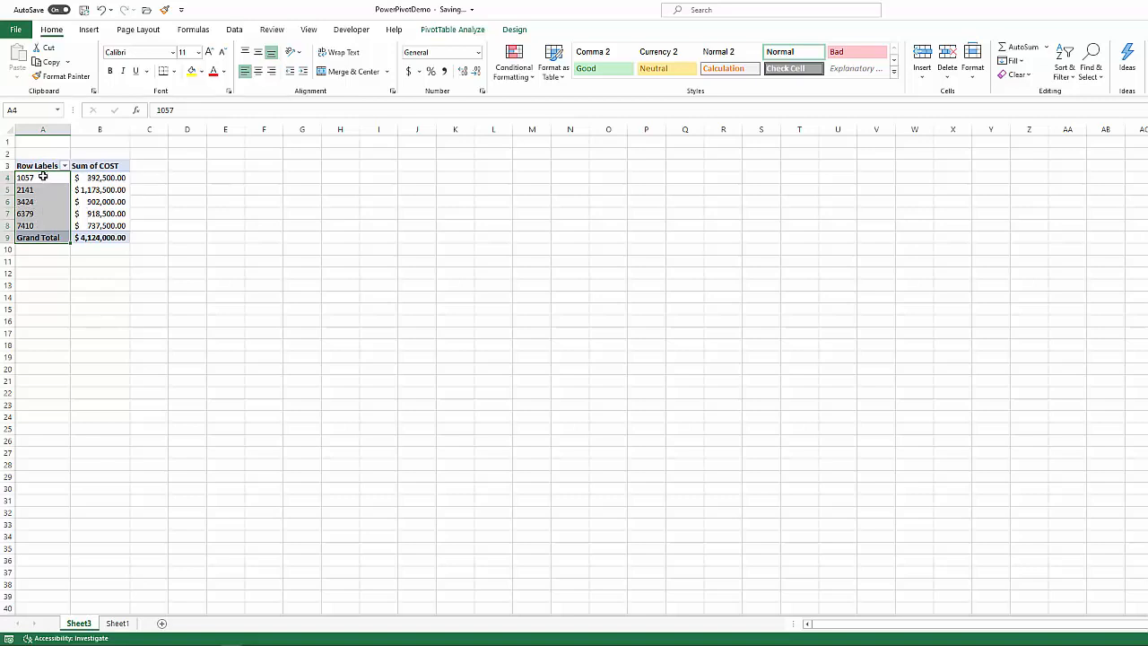
click(118, 623)
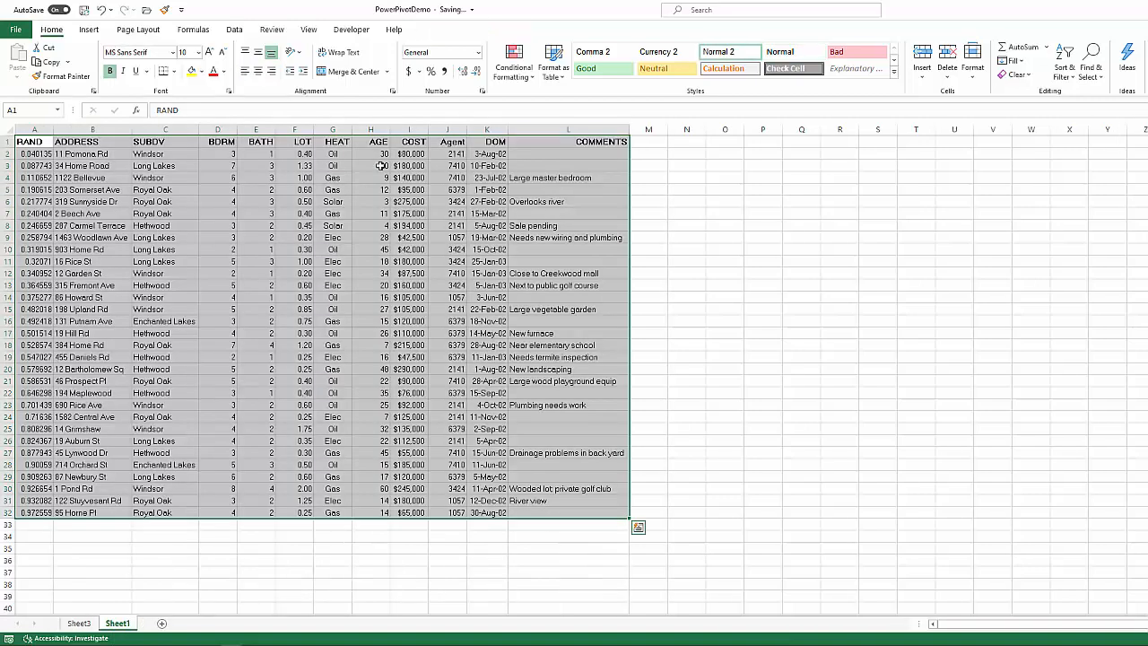
click(450, 141)
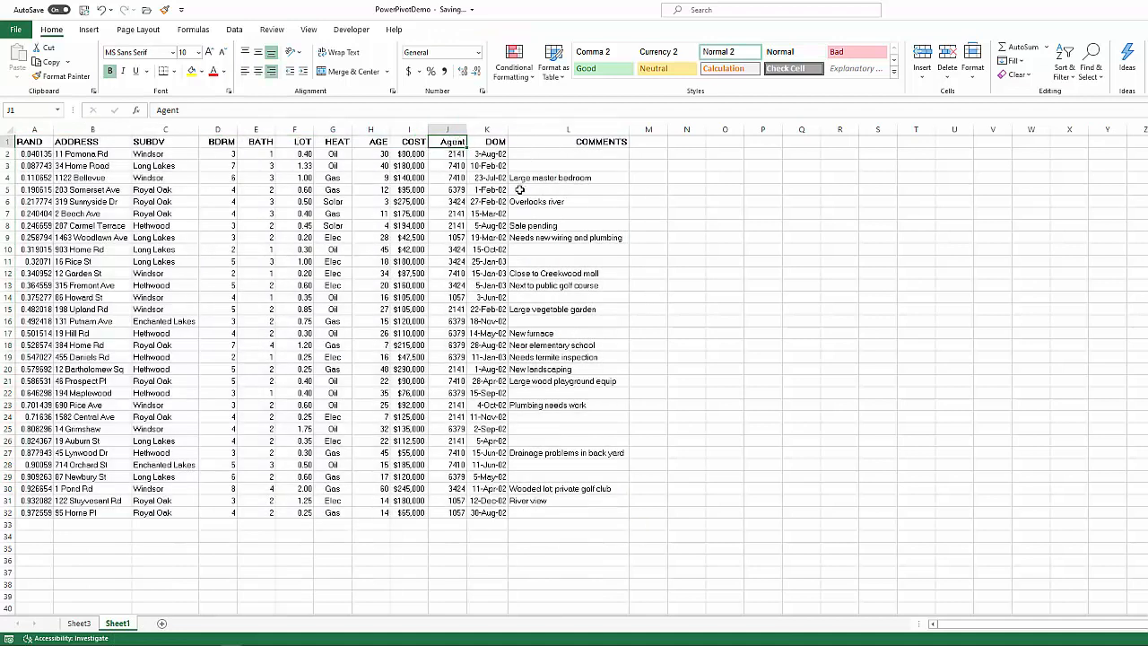
click(86, 623)
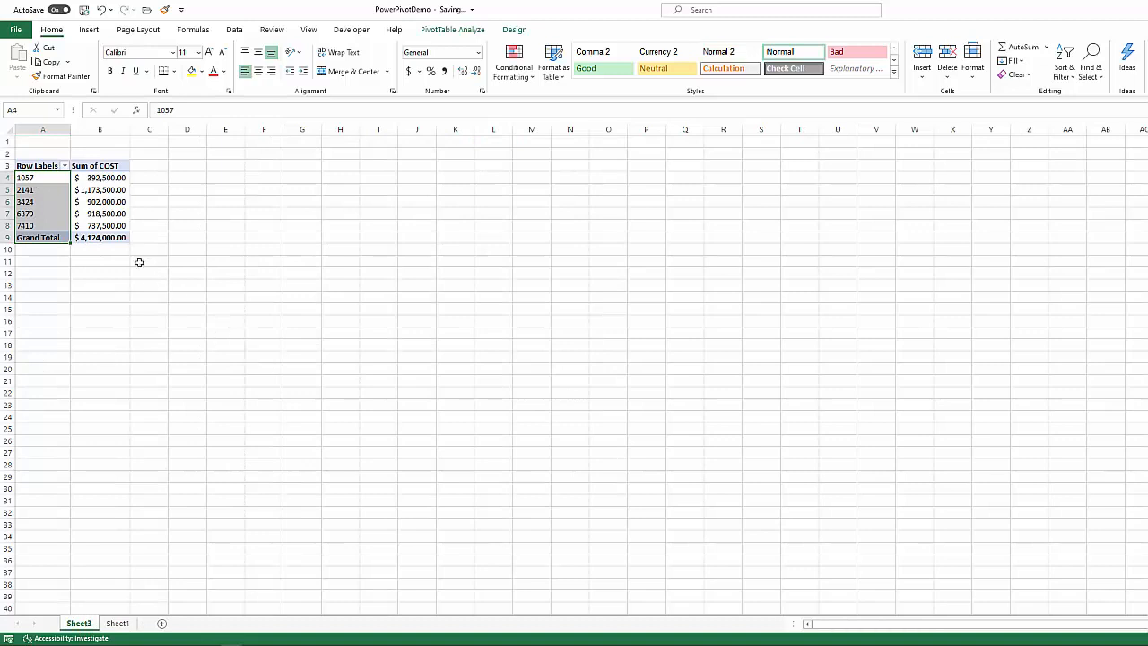
click(188, 258)
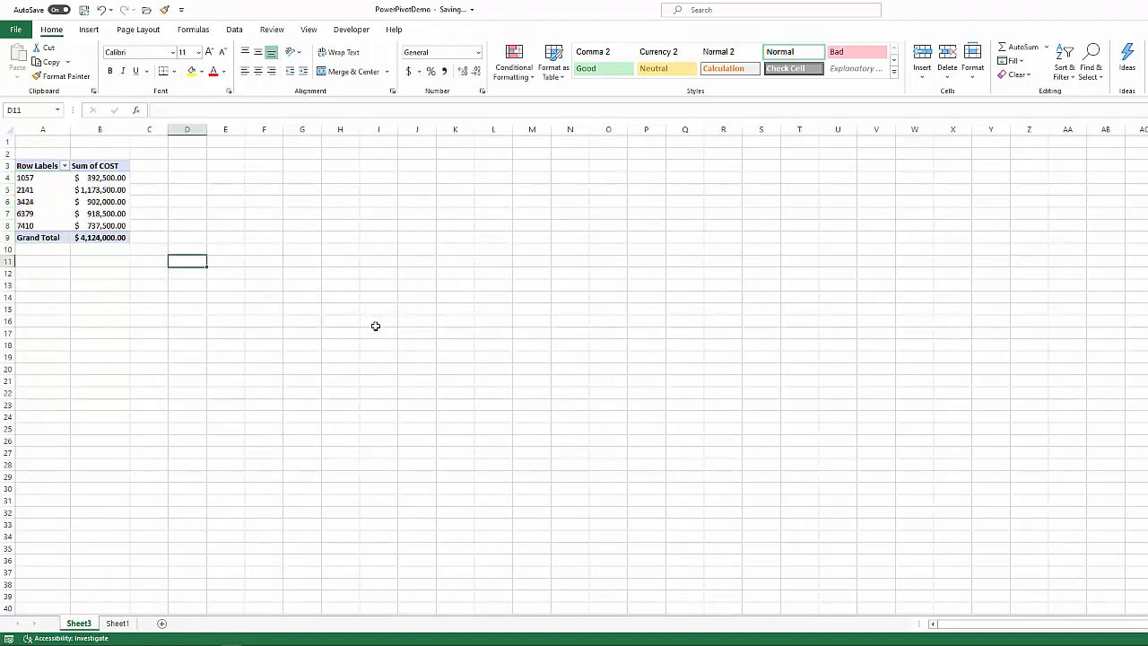
Convert the Sheet1 data range A1:L32 into a table with headers and apply the orange banded table style.
click(117, 624)
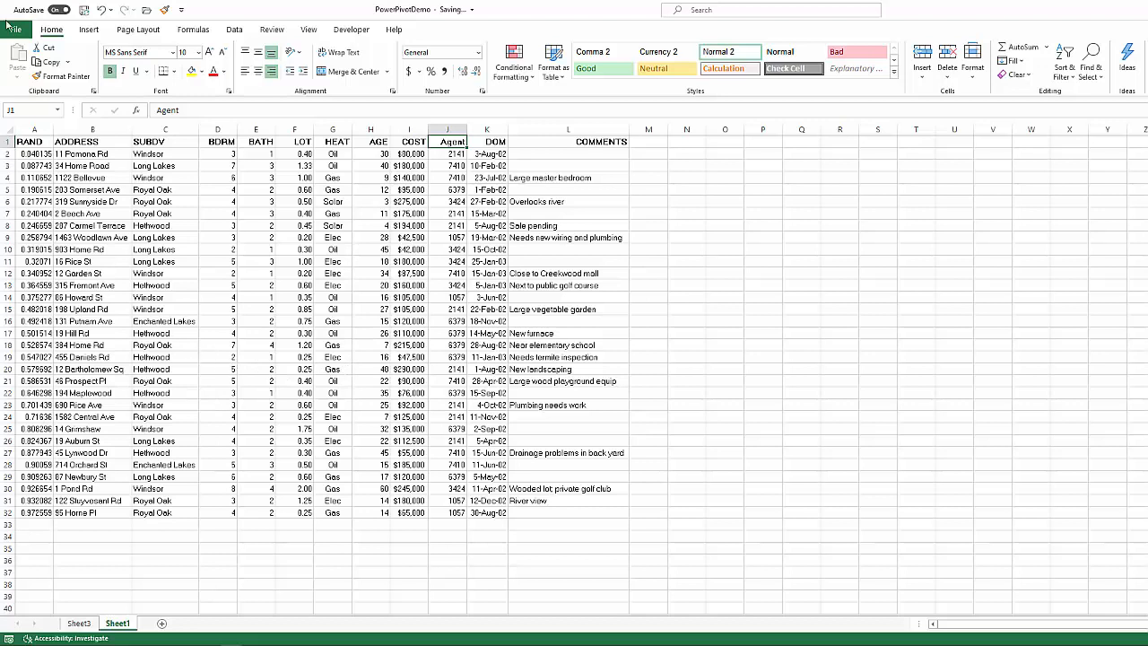
click(29, 141)
key(ctrl+shift+Right)
key(ctrl+shift+Down)
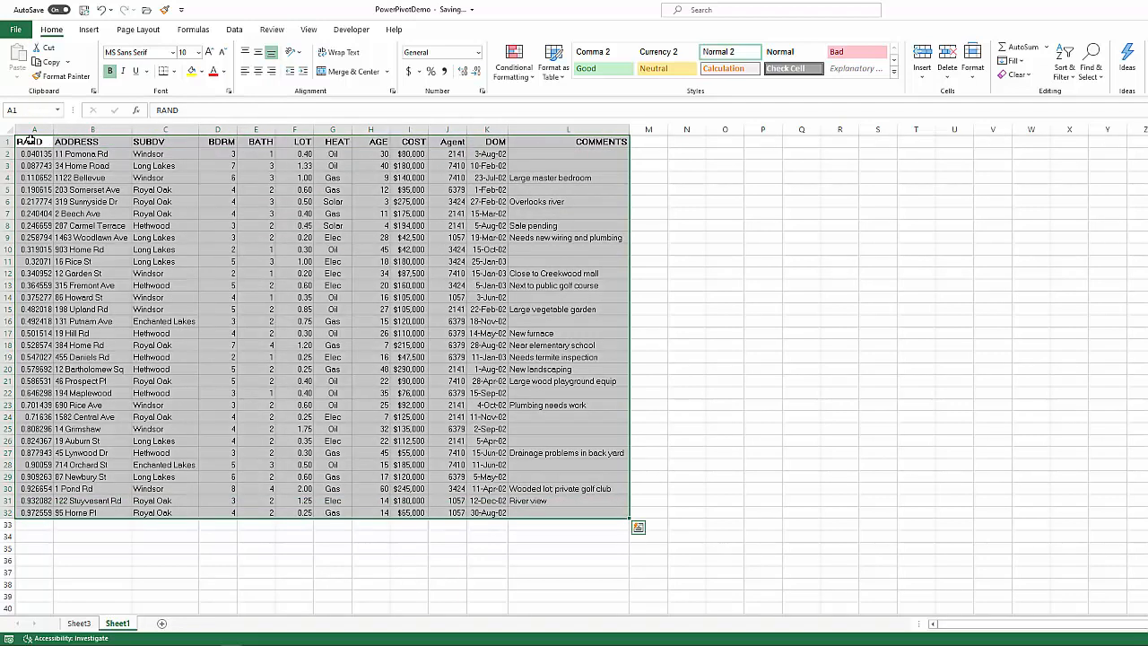
key(ctrl+t)
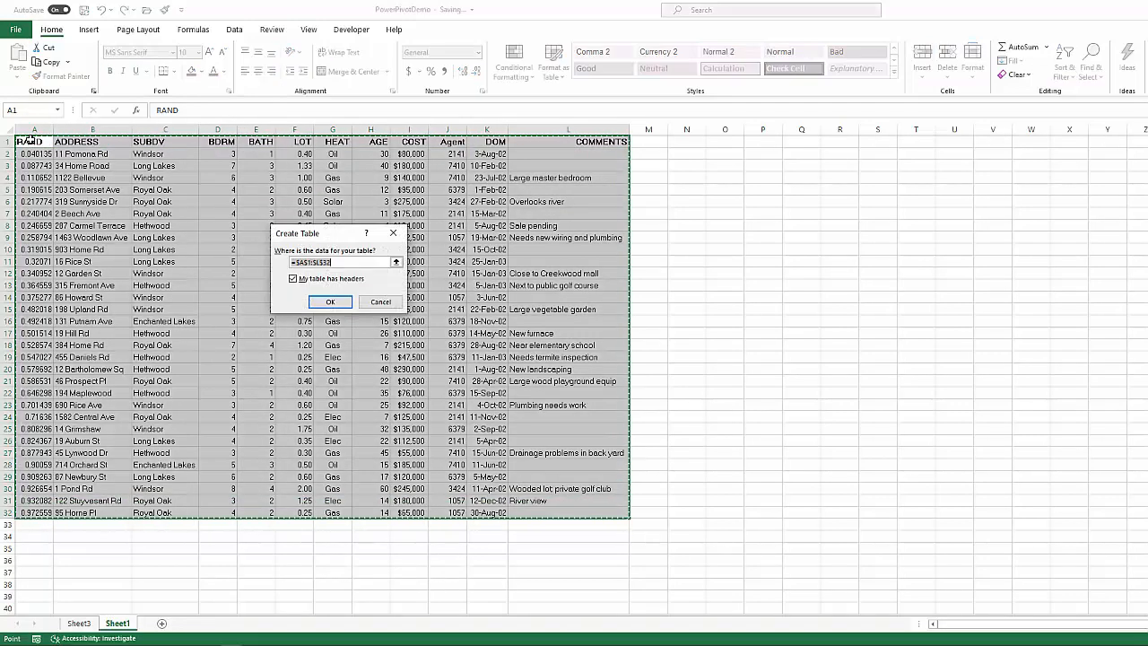
key(Return)
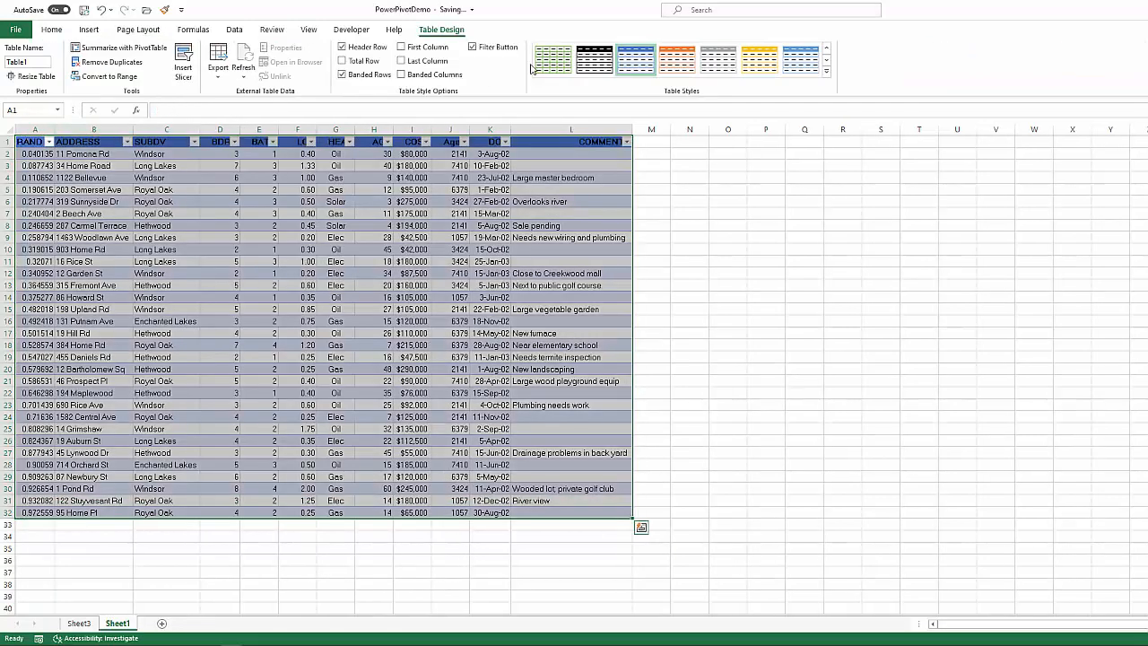
click(689, 58)
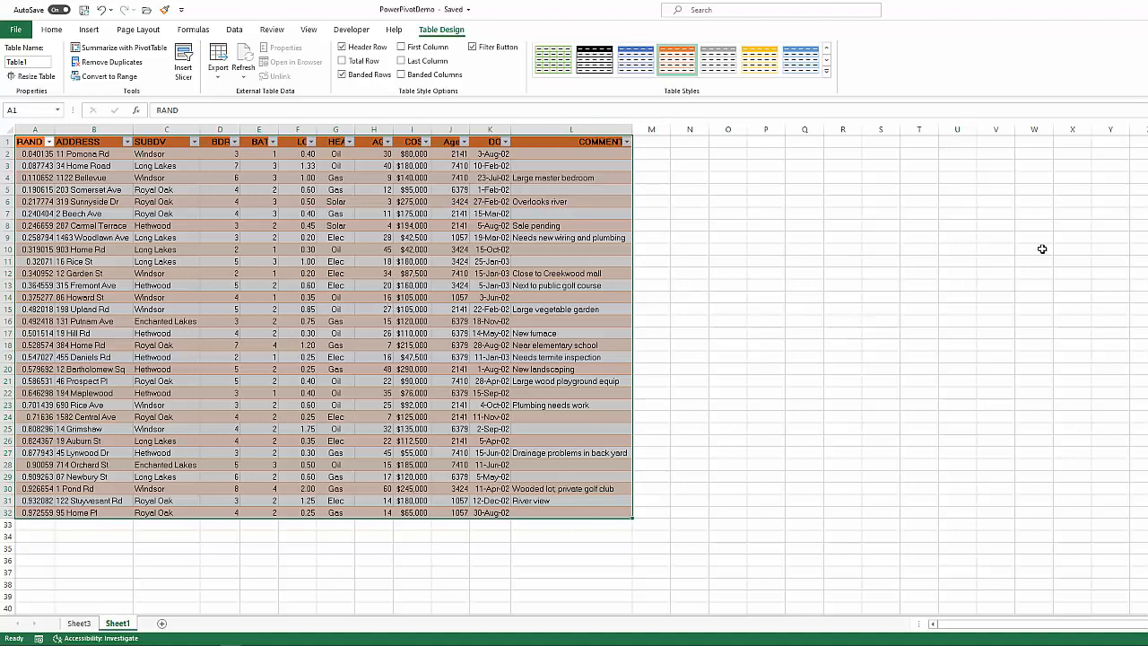
click(836, 259)
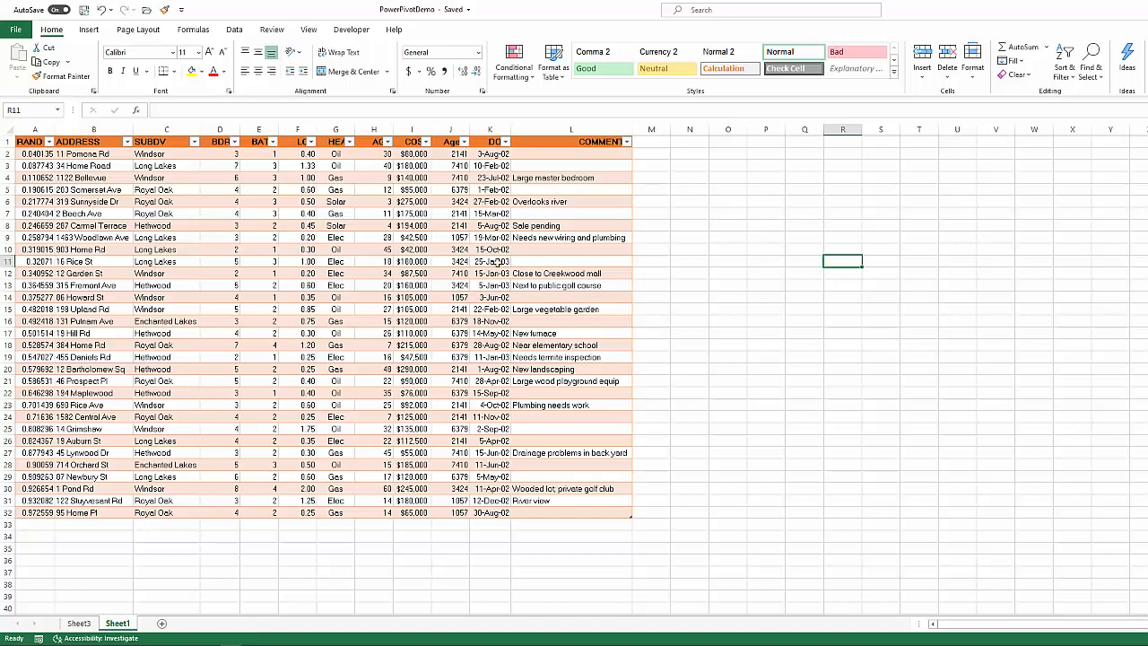
Enable the Microsoft Power Pivot for Excel COM add-in in the Excel options.
click(27, 34)
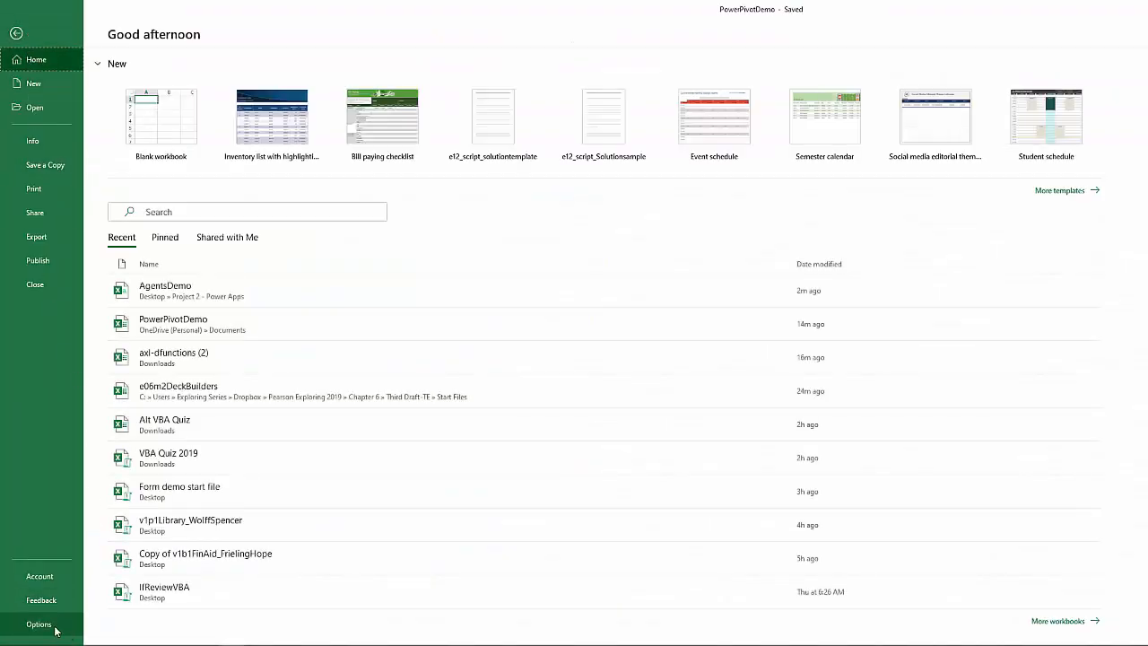
click(39, 624)
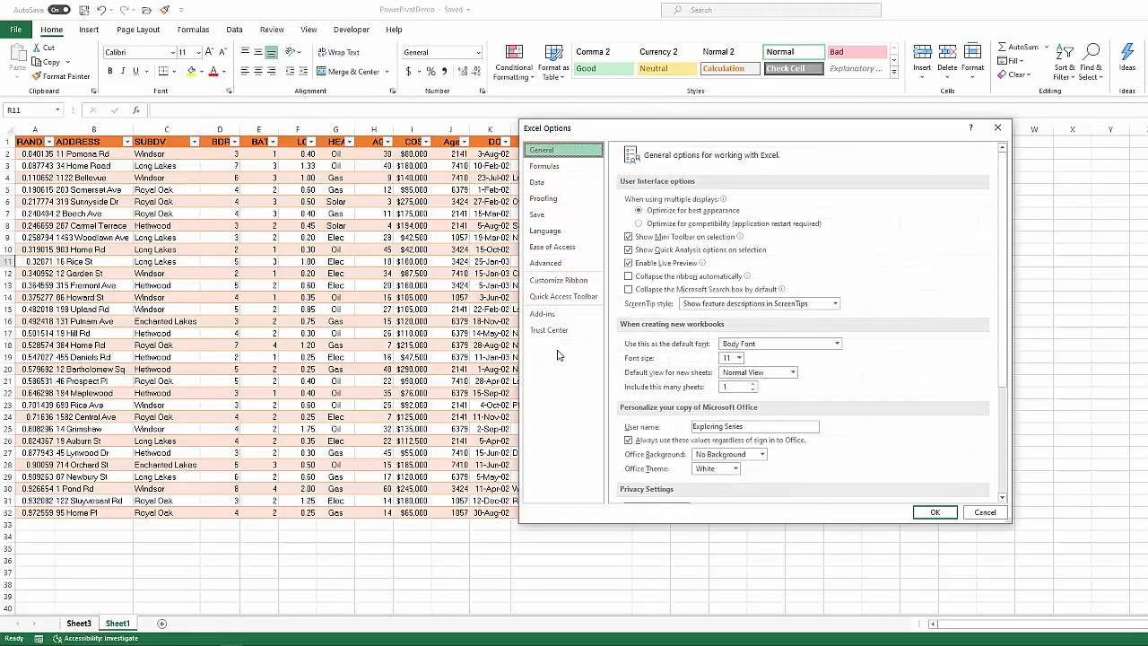
click(544, 314)
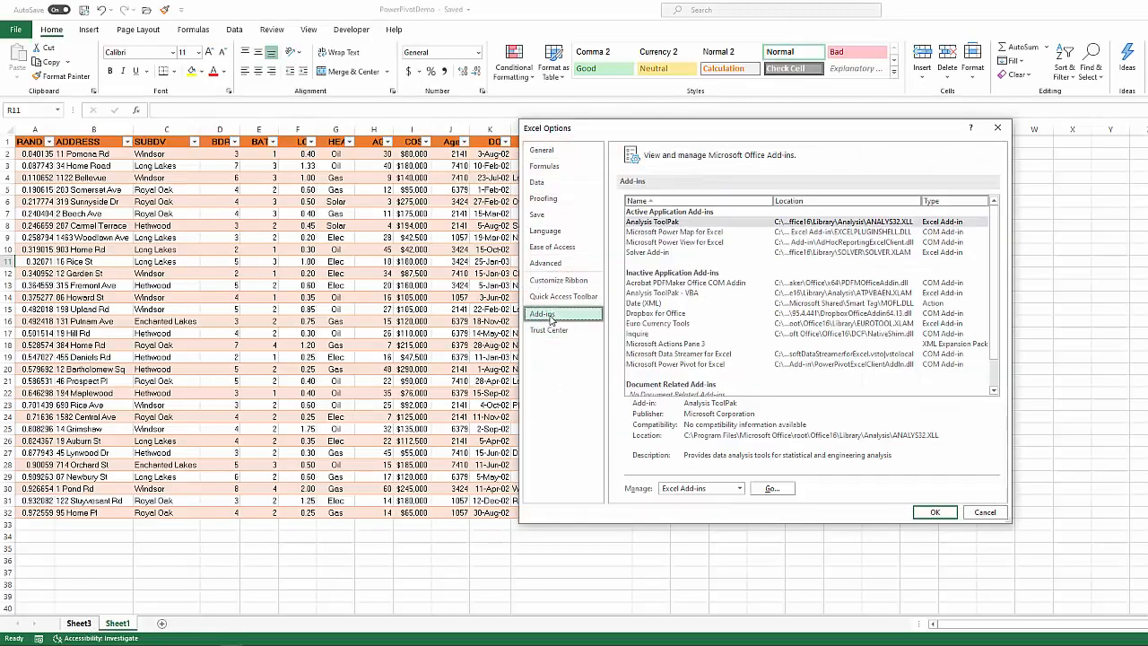
click(699, 492)
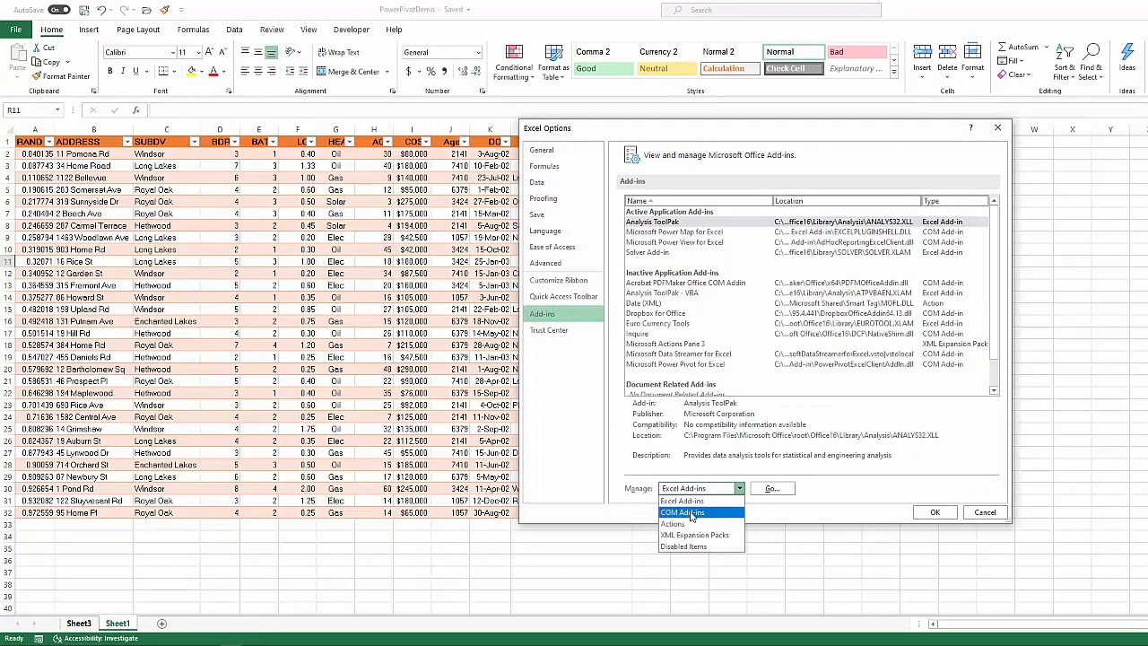
click(694, 517)
click(771, 489)
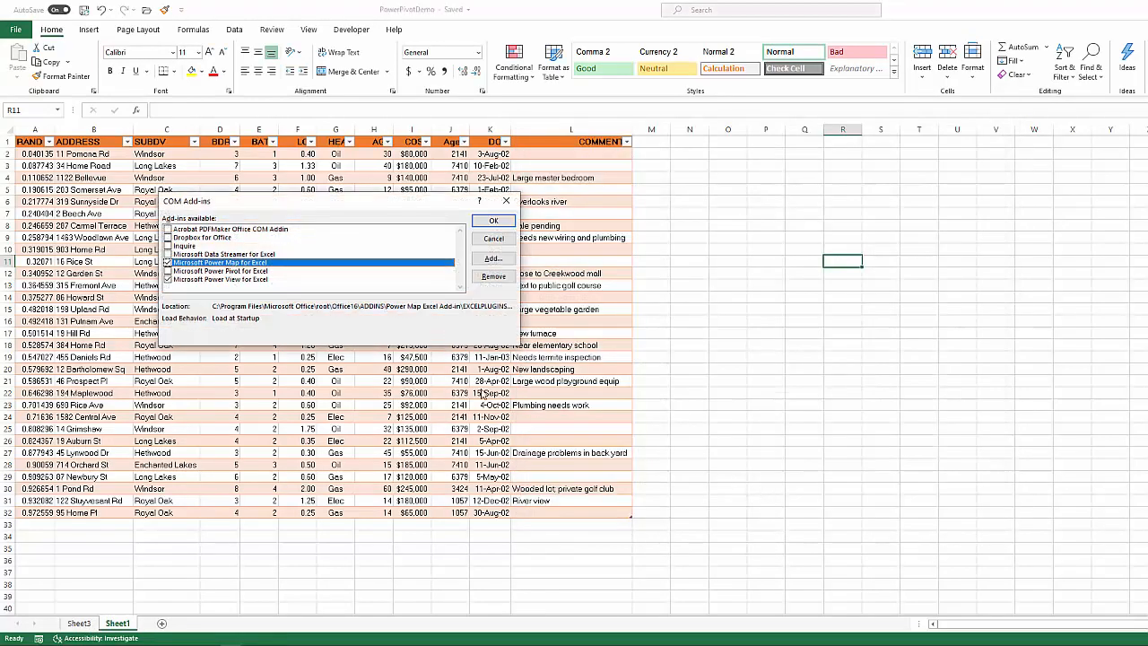
click(168, 271)
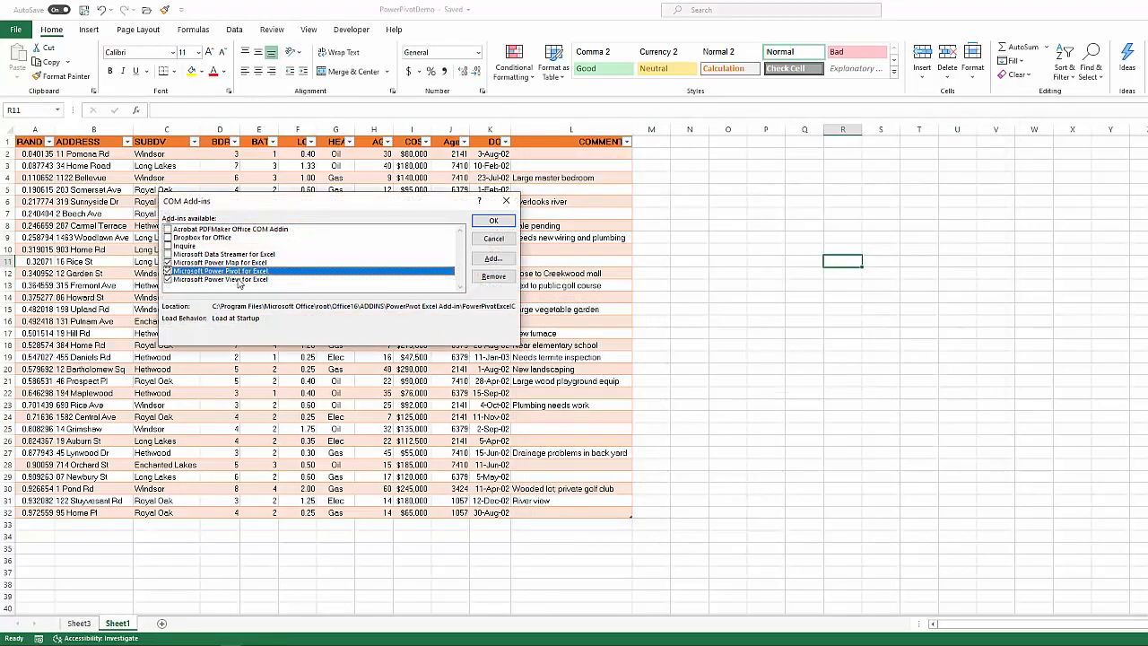
click(493, 220)
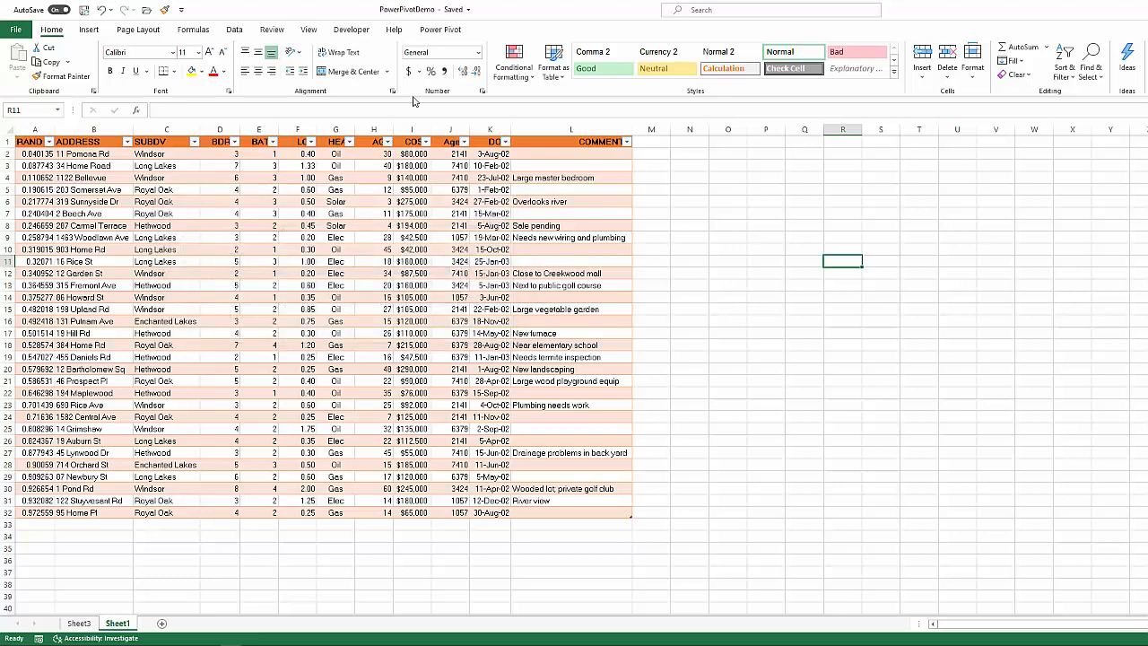
Add the whole Sheet1 table to the Power Pivot data model and return from the Power Pivot window to the worksheet.
click(448, 29)
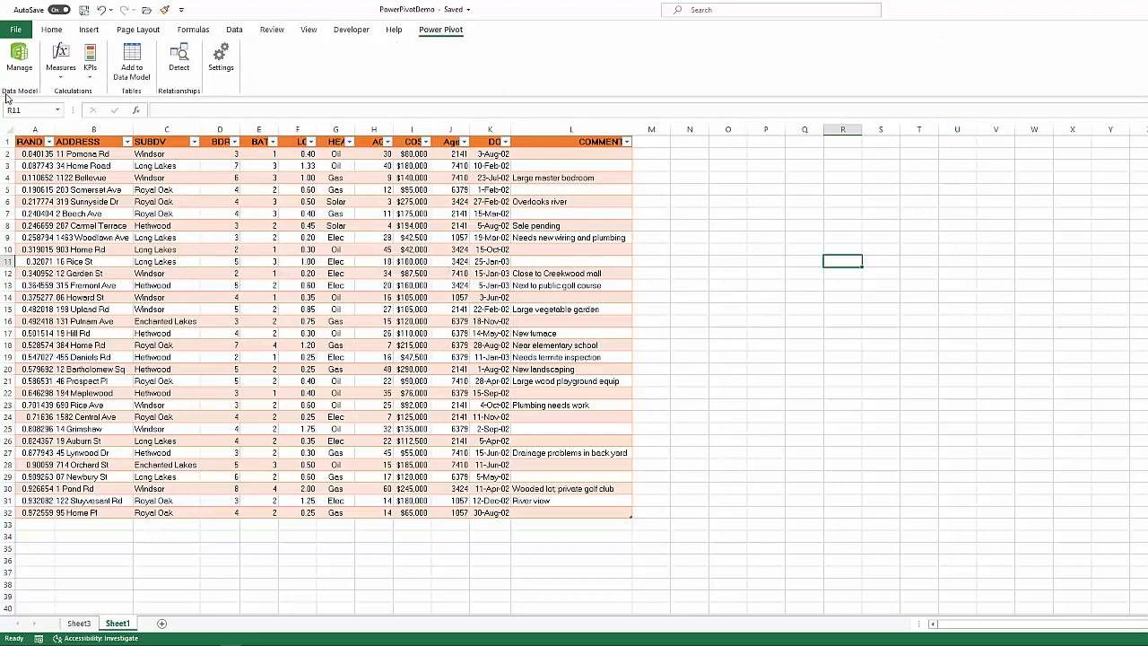
click(36, 141)
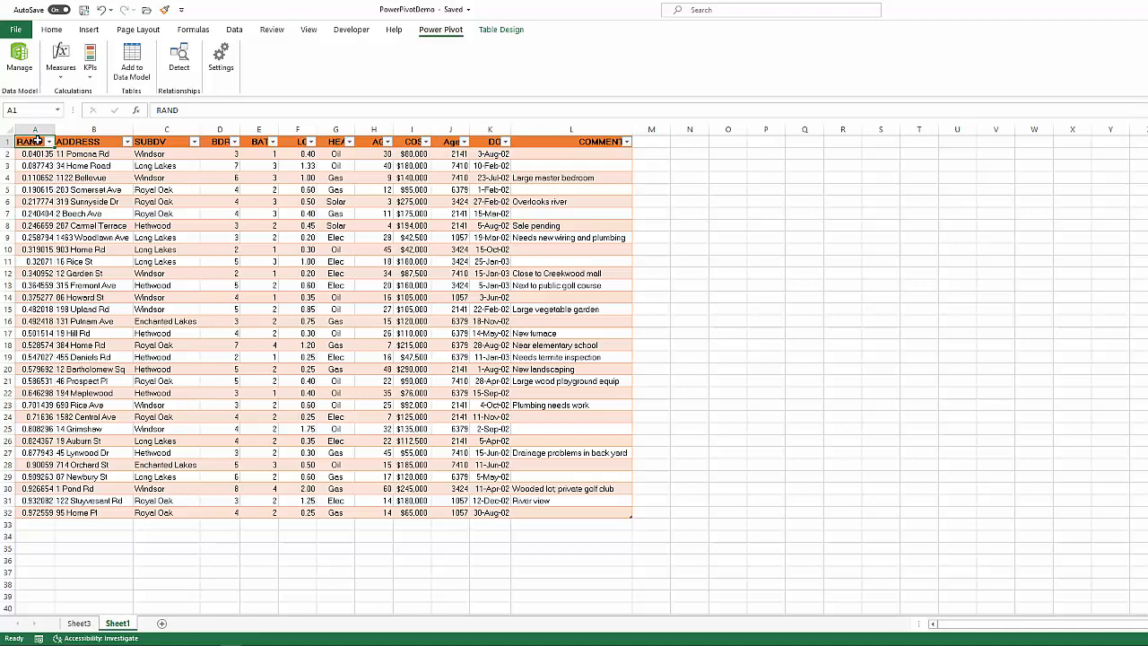
key(ctrl+a)
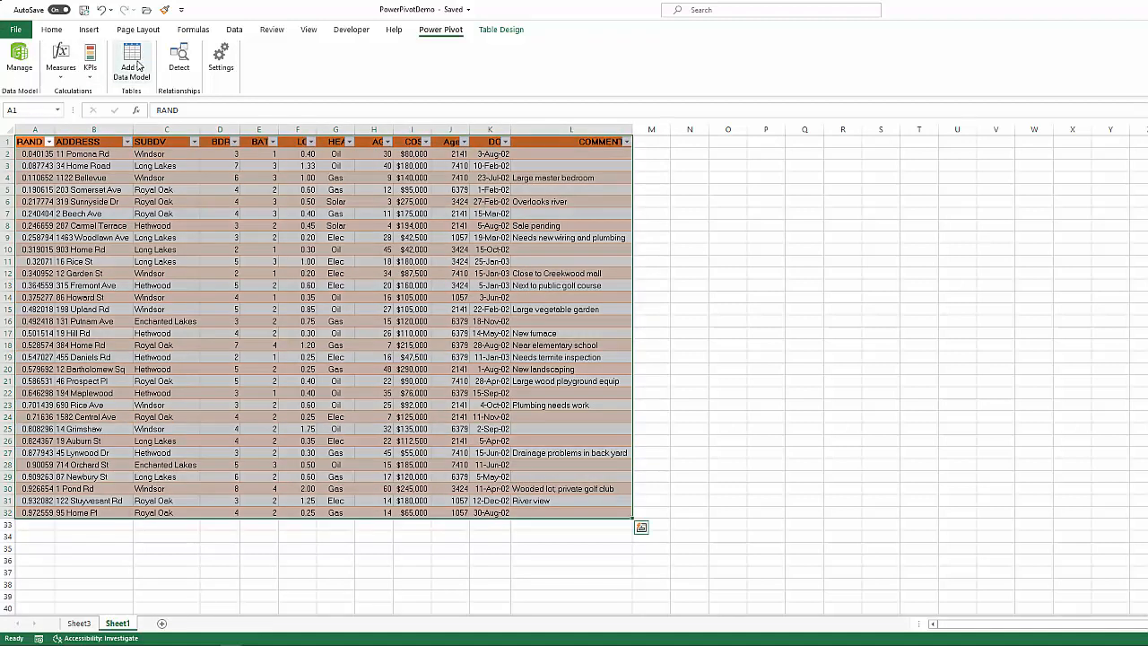
click(138, 66)
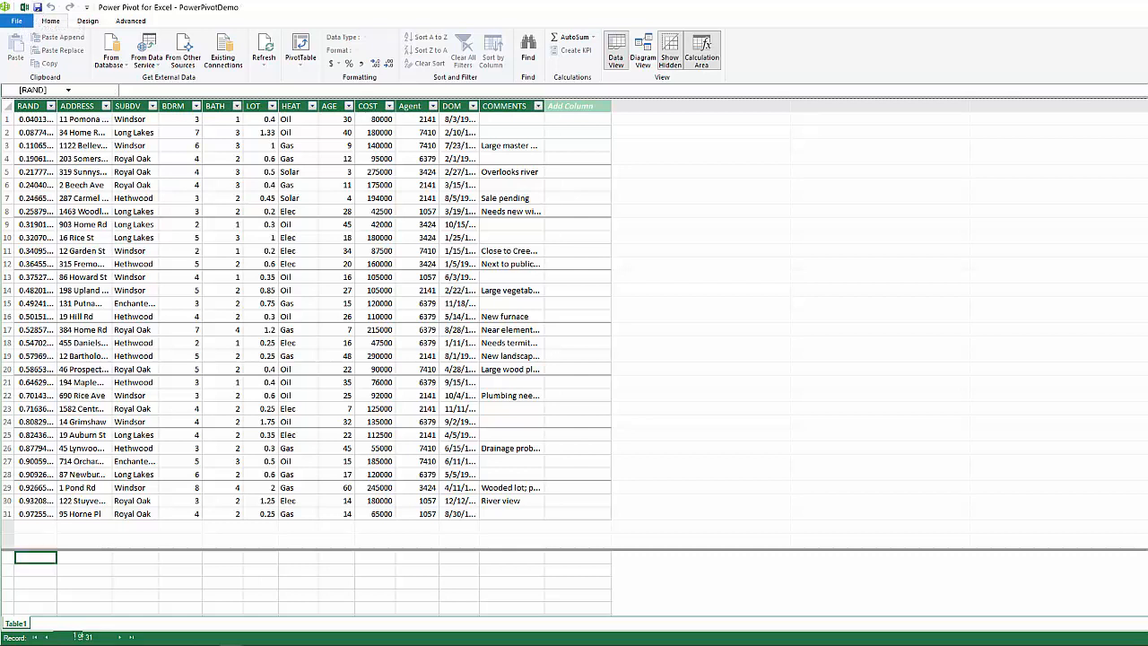
click(1143, 8)
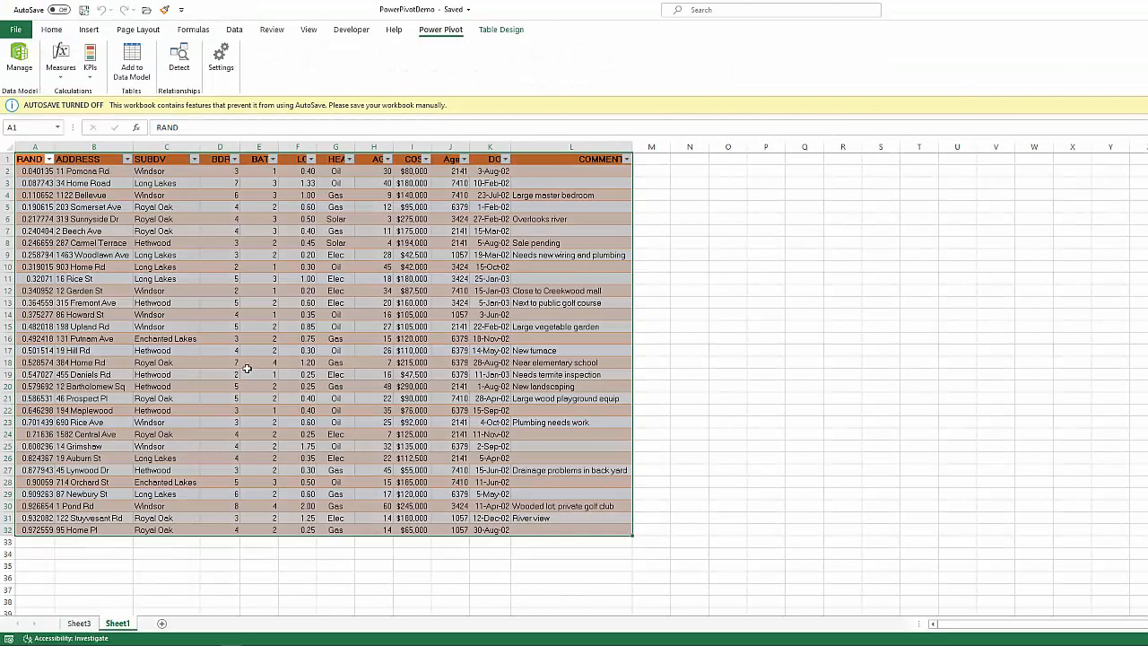
click(867, 282)
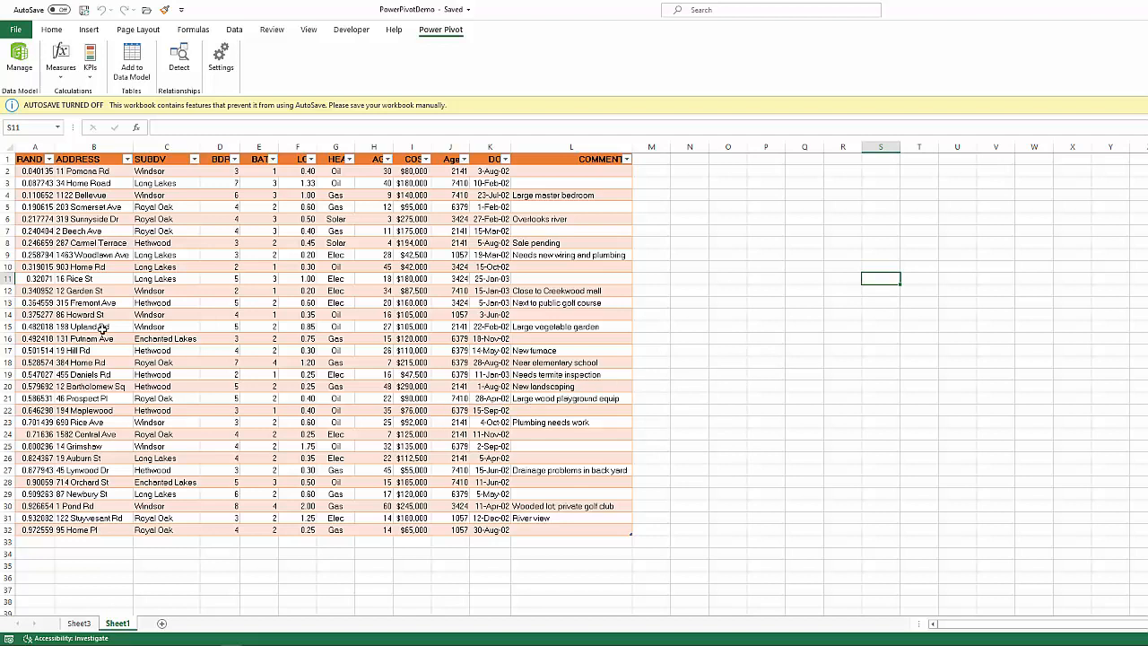
Import the AgentsDemo CSV file from the Project 2 - Power Apps folder on the Desktop as external text data.
click(235, 33)
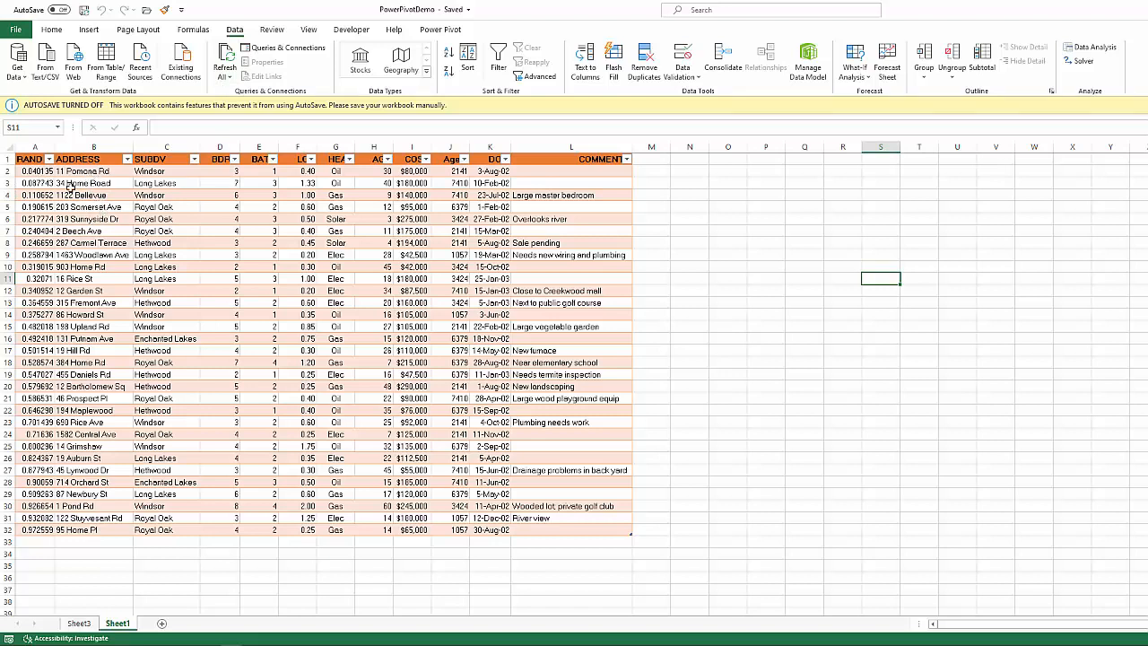
click(45, 65)
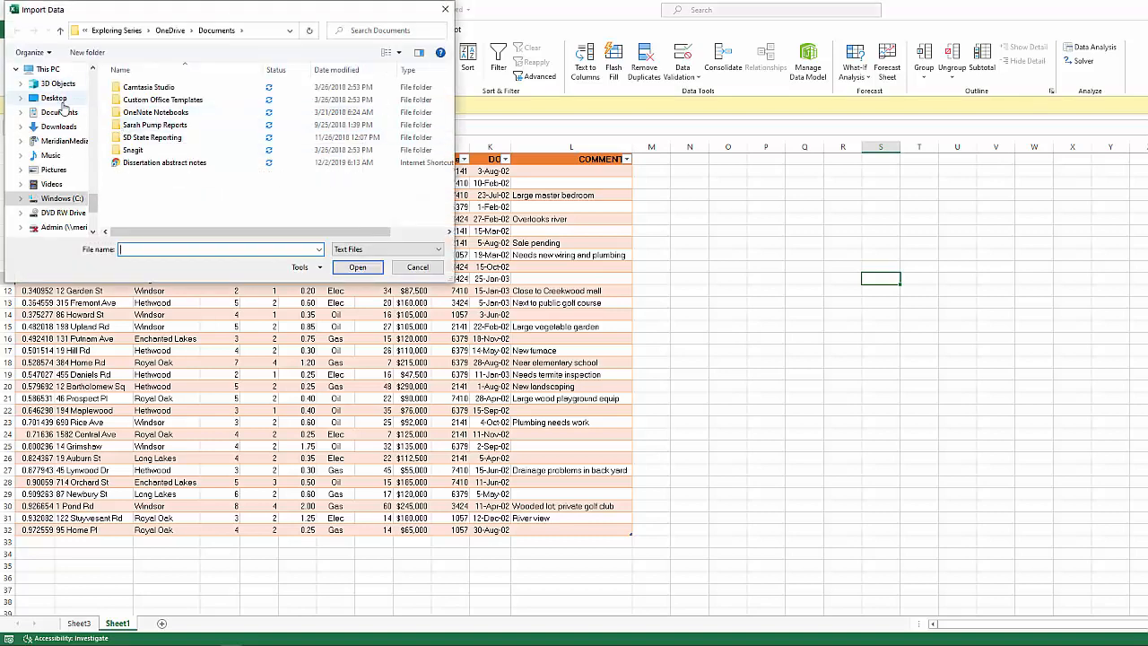
click(54, 97)
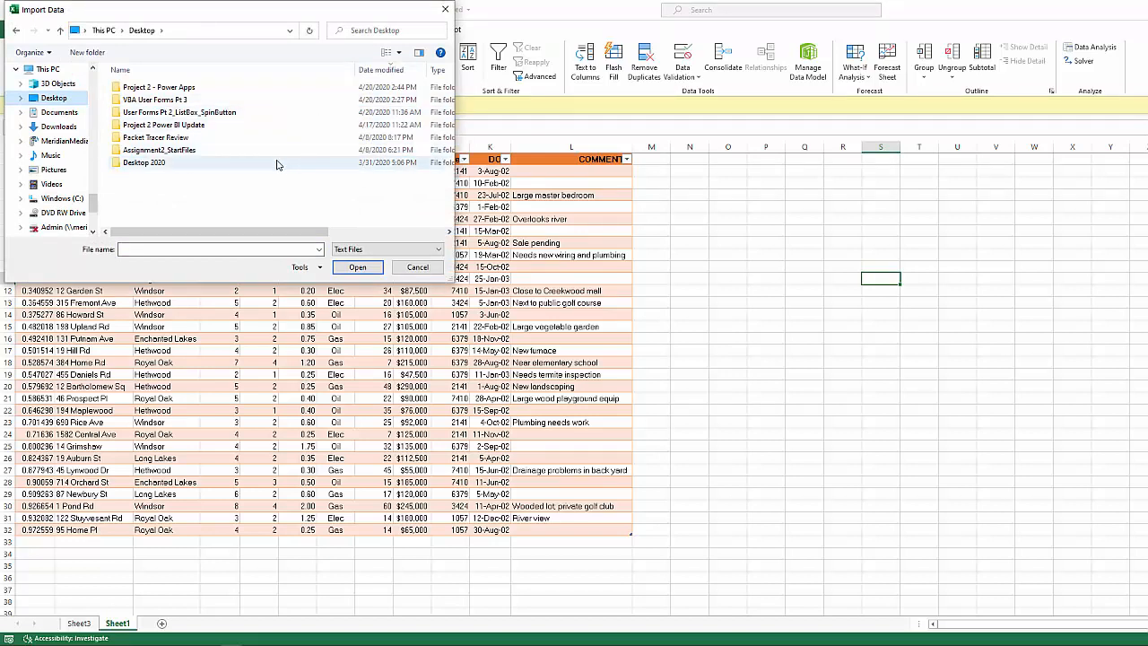
double_click(185, 125)
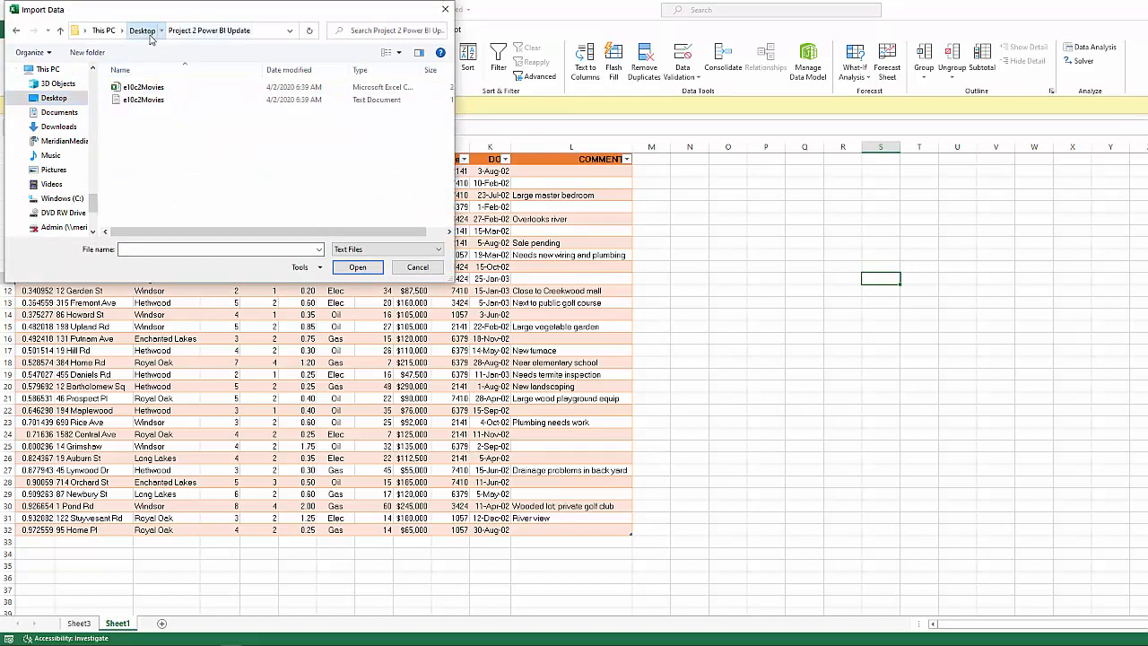
click(143, 31)
double_click(191, 88)
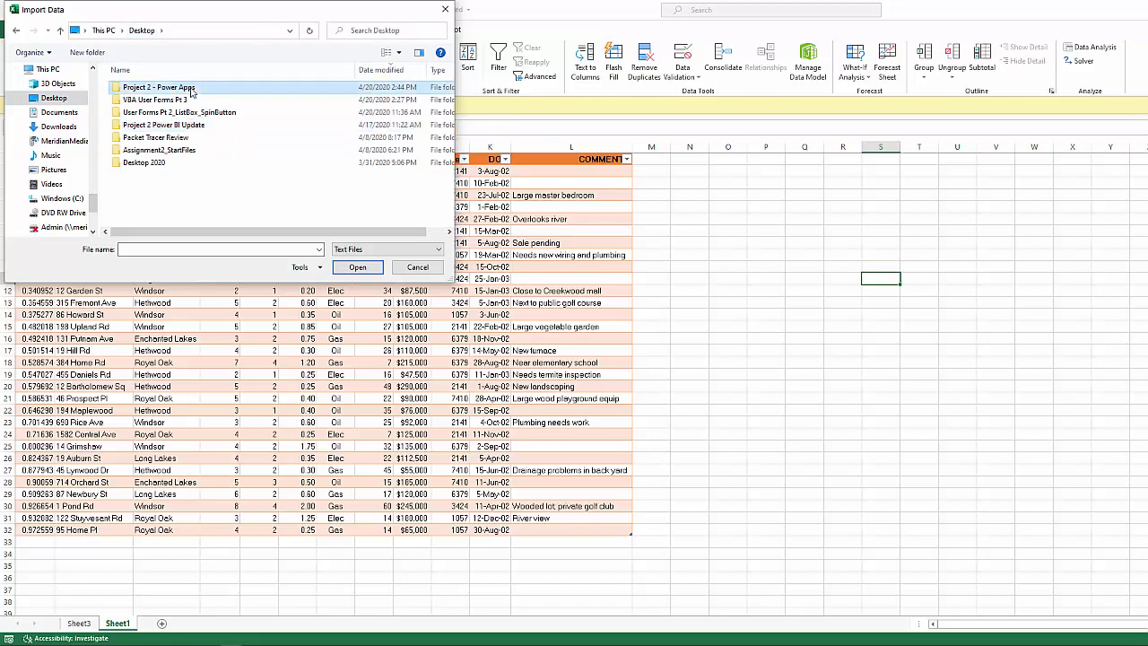
click(150, 90)
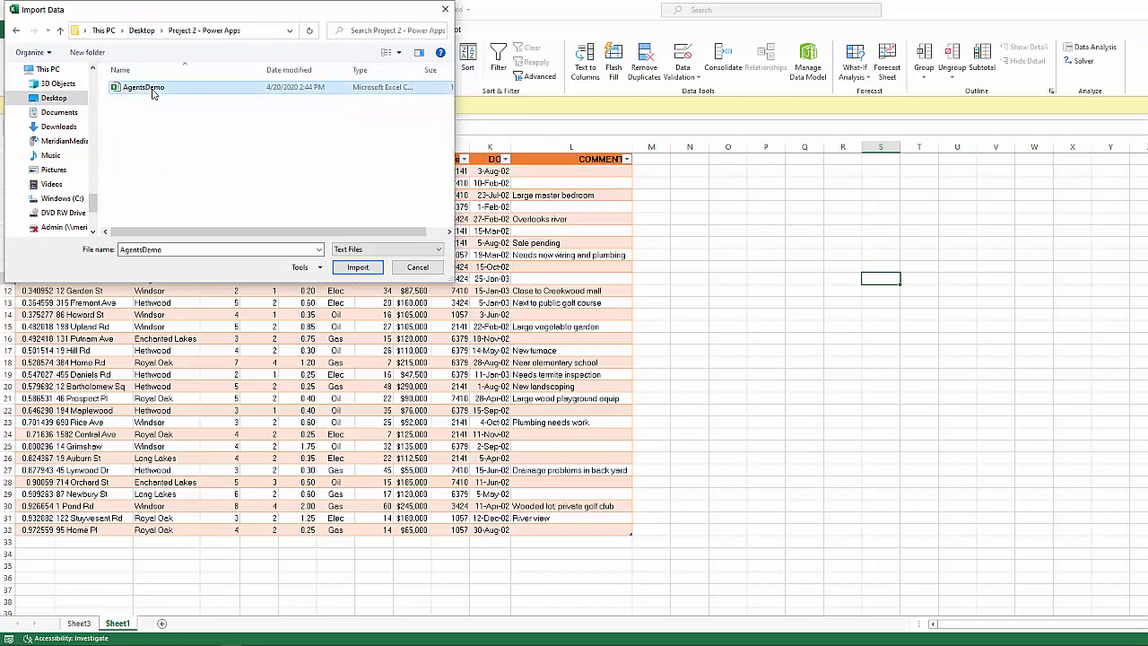
click(357, 268)
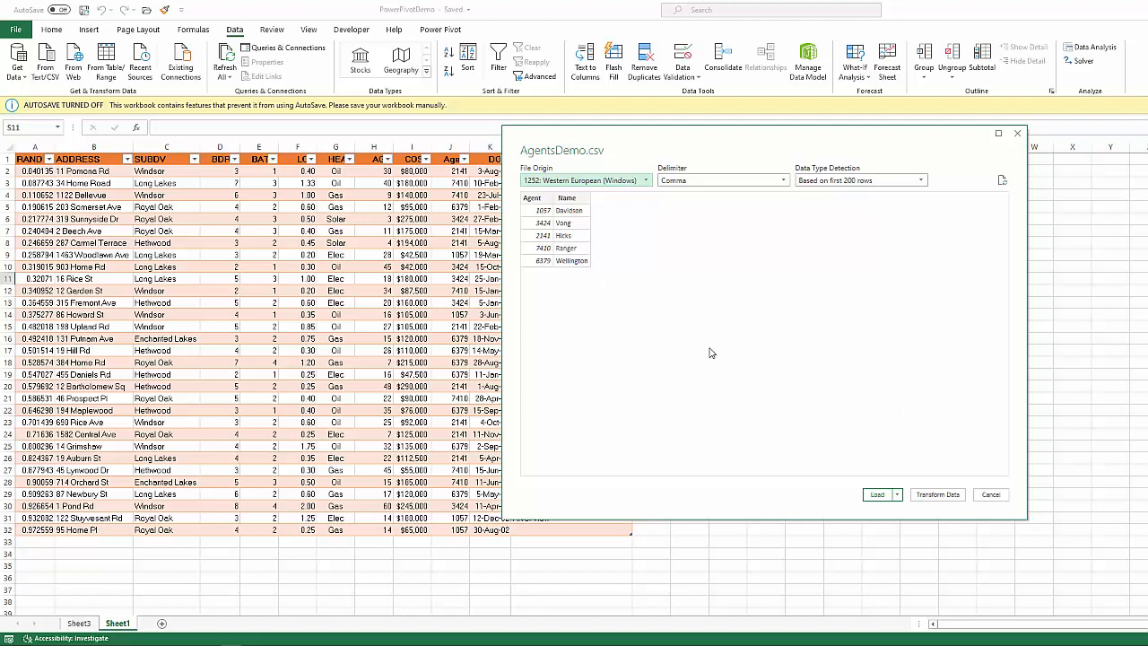
Load the AgentsDemo data as a table on a new worksheet and add it to the data model.
click(898, 497)
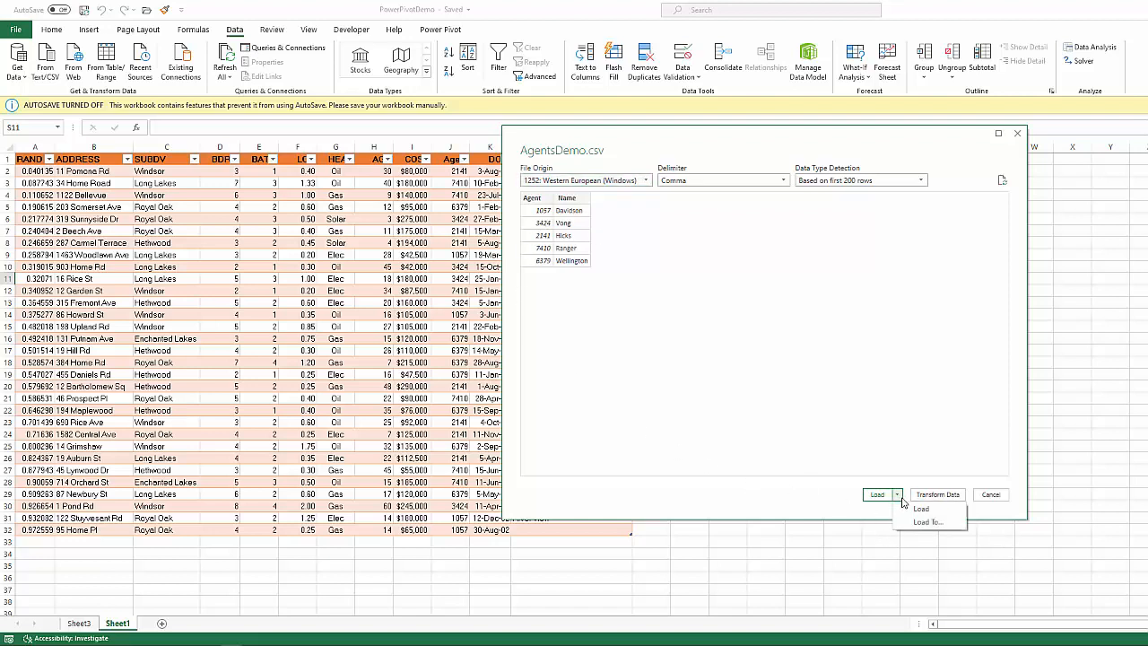
click(956, 530)
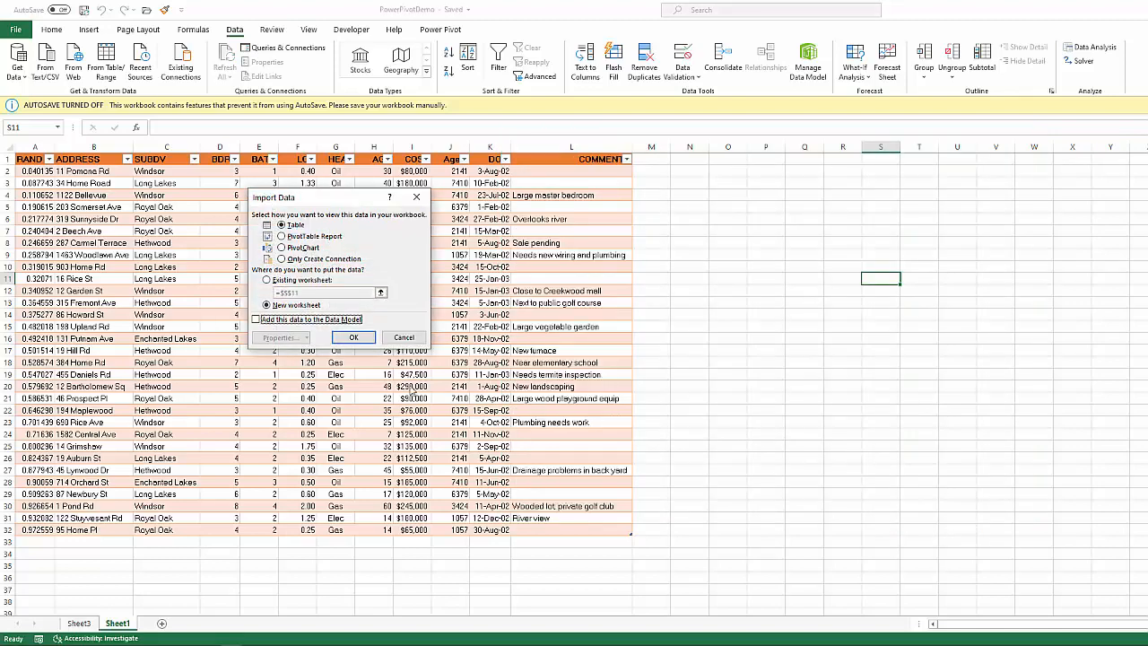
click(256, 321)
click(363, 339)
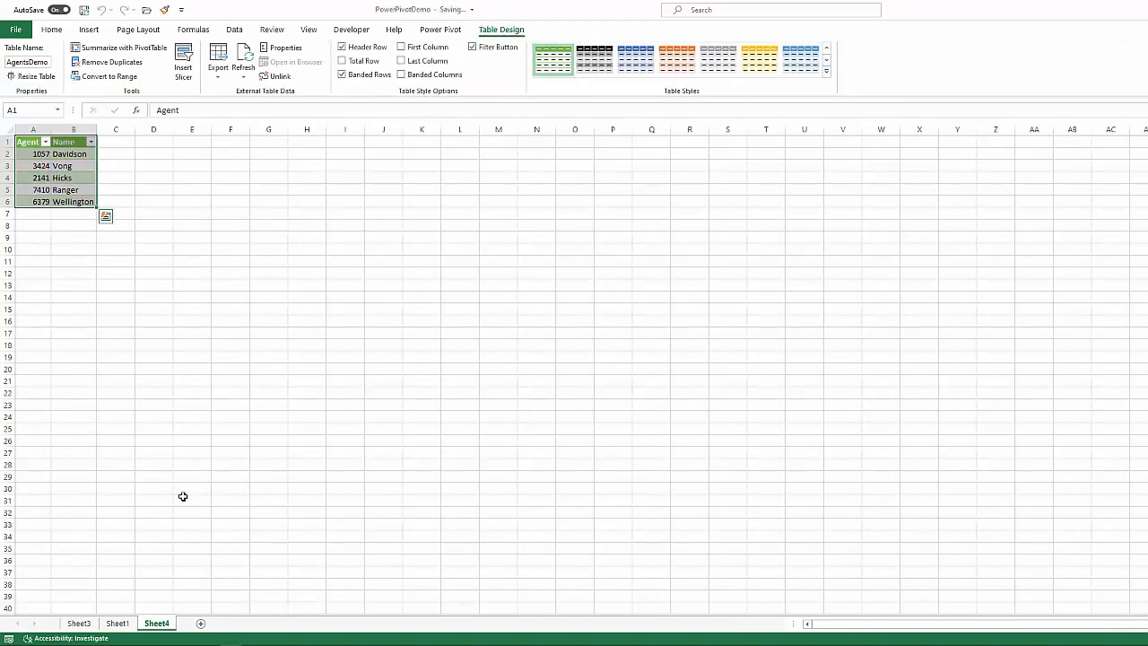
Rename the new worksheet holding the imported agent table as Agents.
double_click(157, 623)
text(Agen)
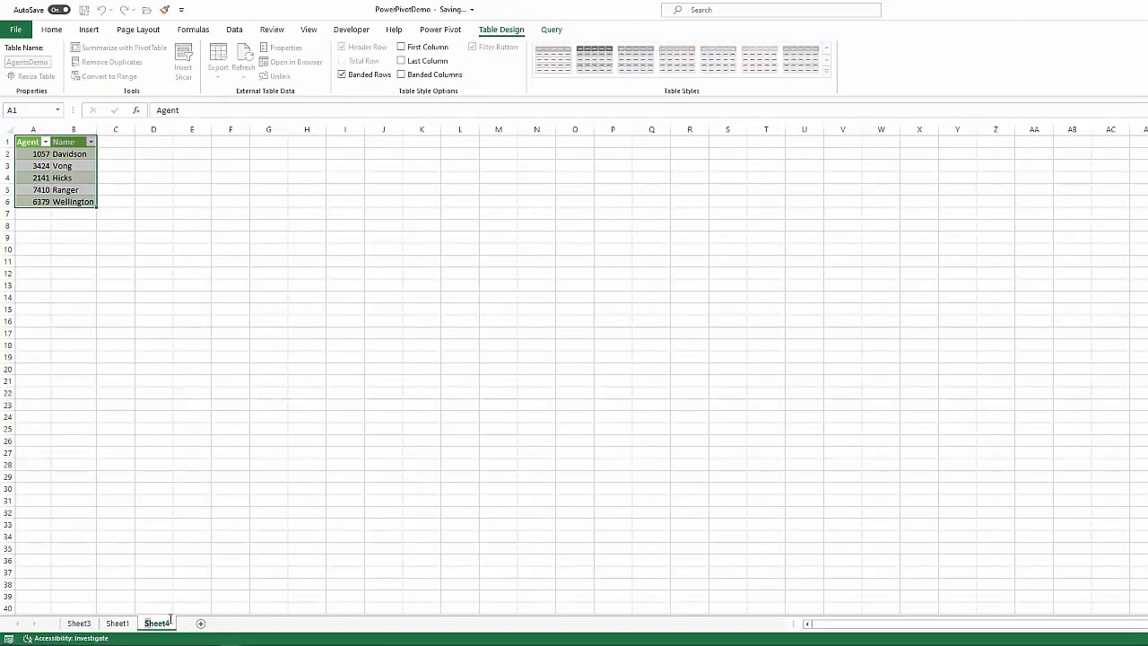
text(ts)
click(168, 556)
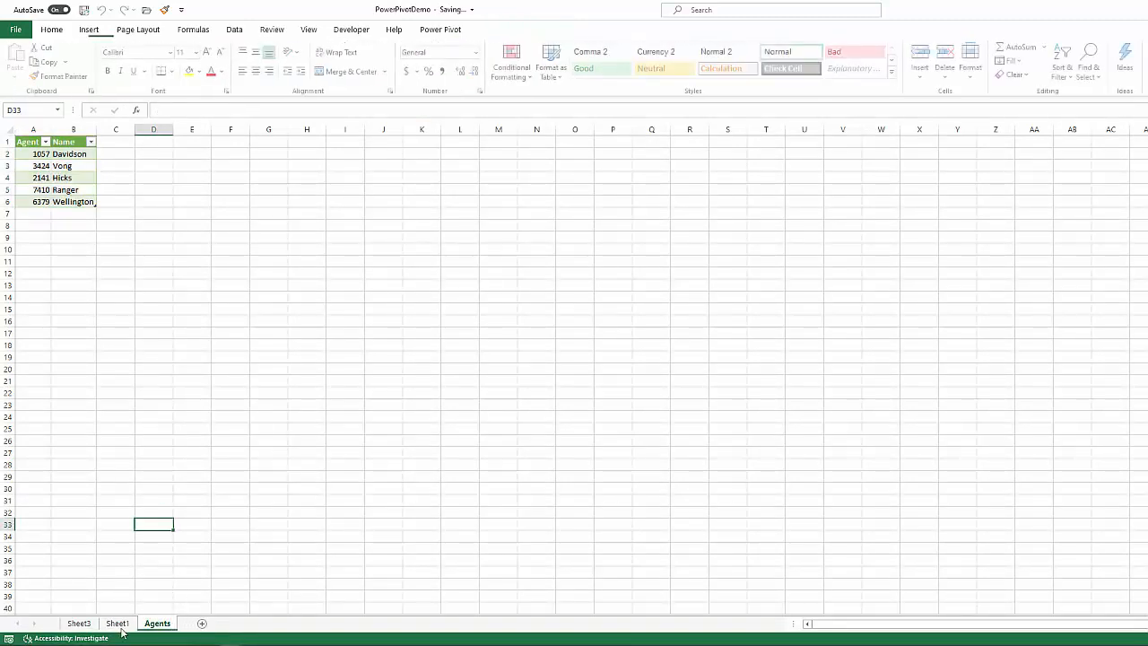
Rename the Sheet1 worksheet as Sales.
click(118, 623)
double_click(114, 625)
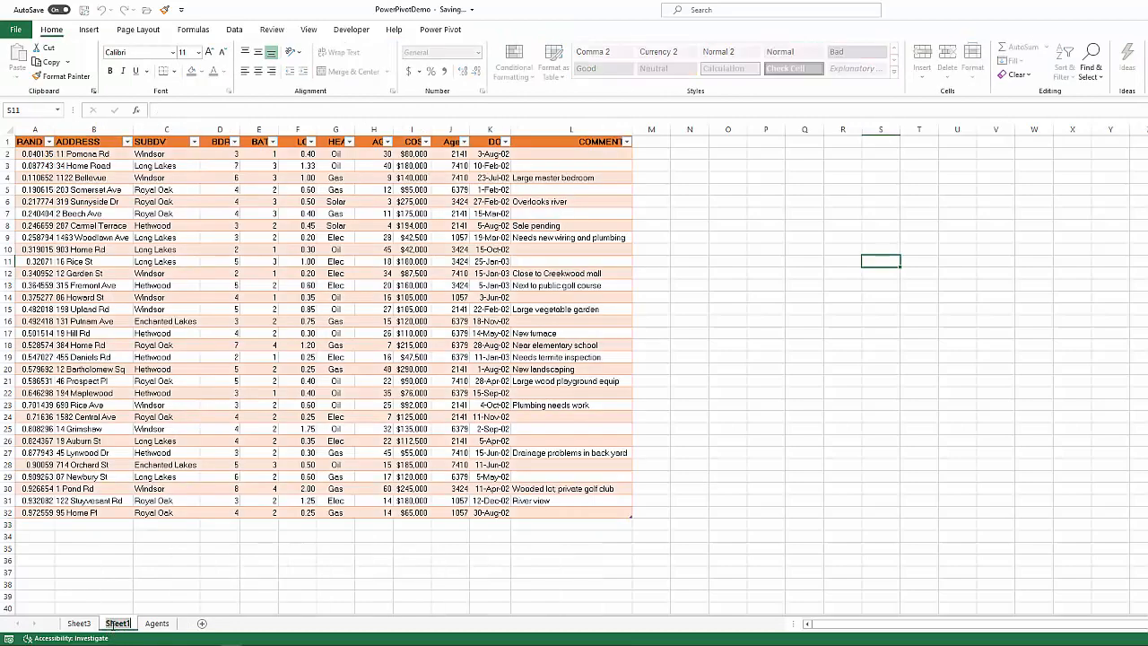
text(Sales)
click(105, 602)
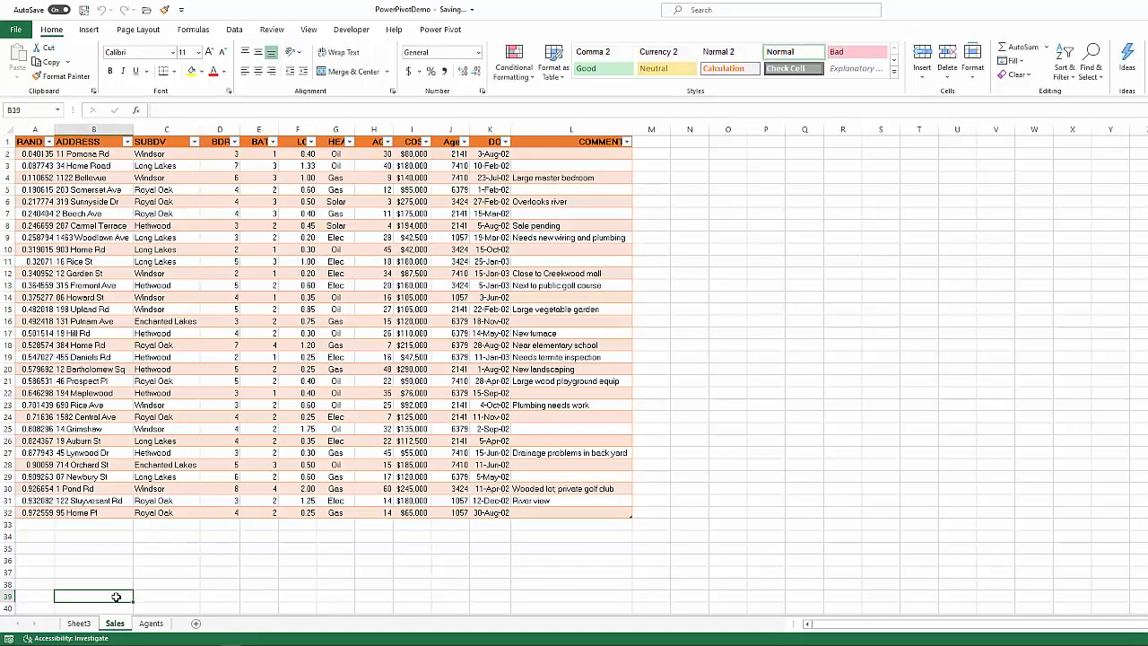
Set the table name of the real estate table on the Sales sheet to Sales.
click(118, 167)
click(501, 29)
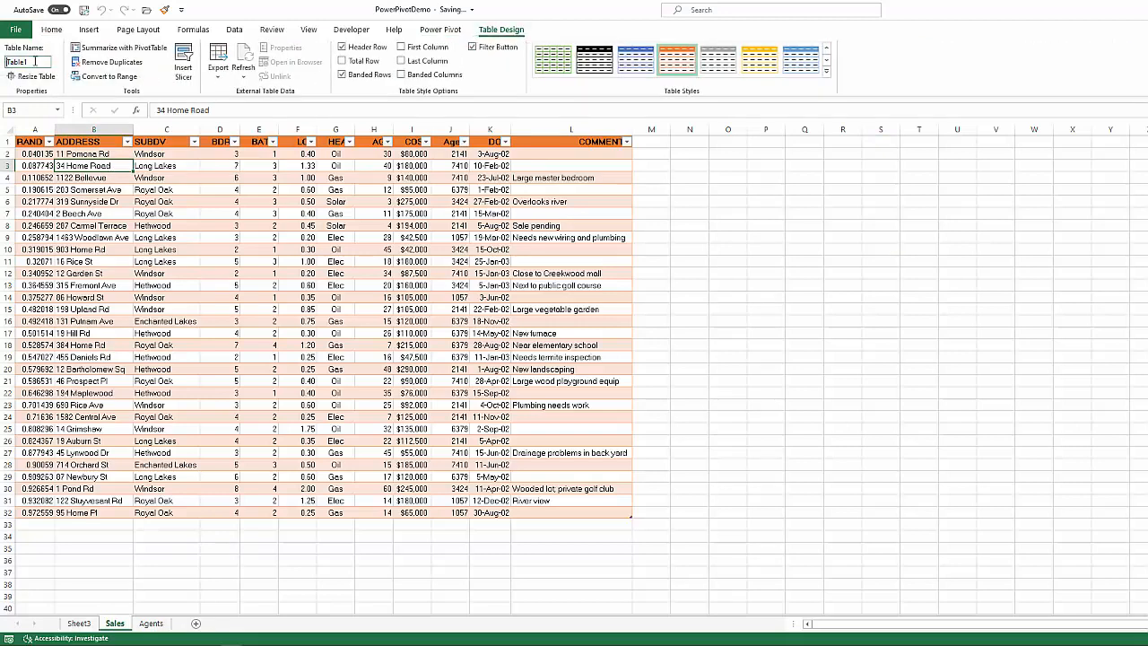
click(4, 61)
text(Sa)
key(Return)
Check the table name on the Agents sheet and compare its Agent column with the Sales table.
click(151, 624)
click(63, 177)
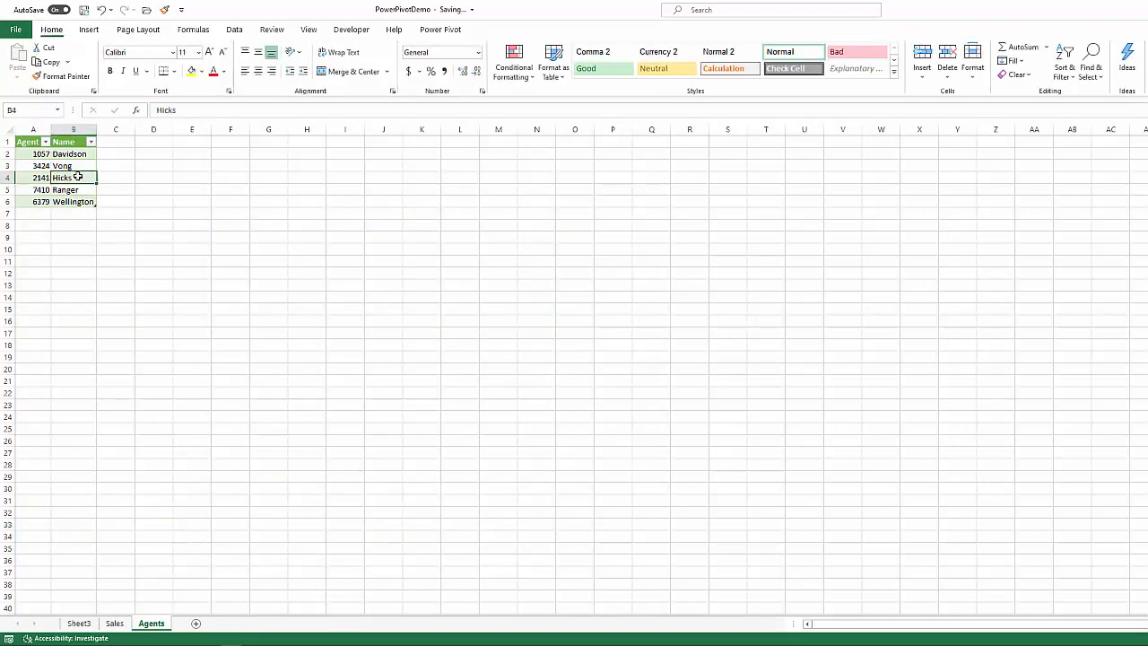
click(484, 30)
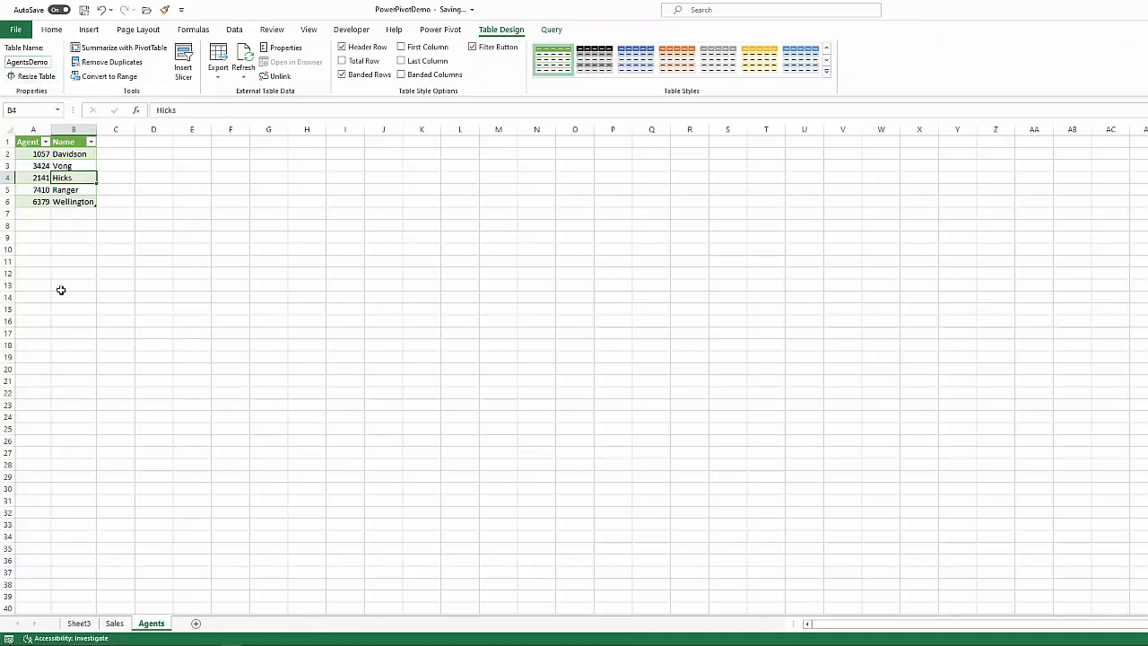
click(116, 623)
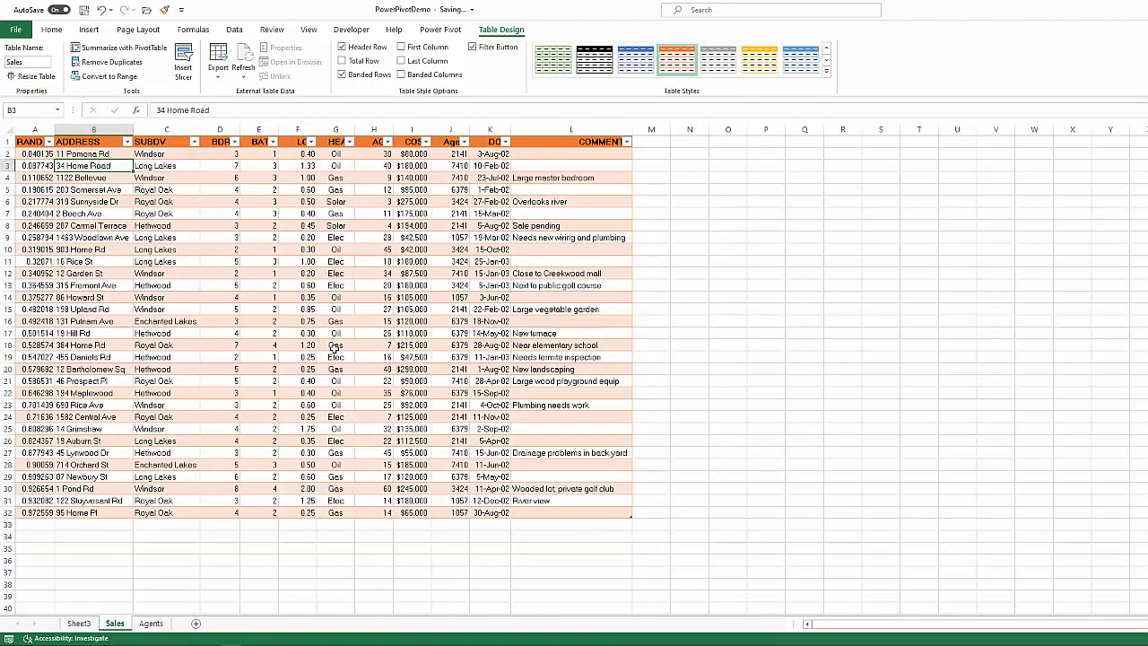
click(151, 623)
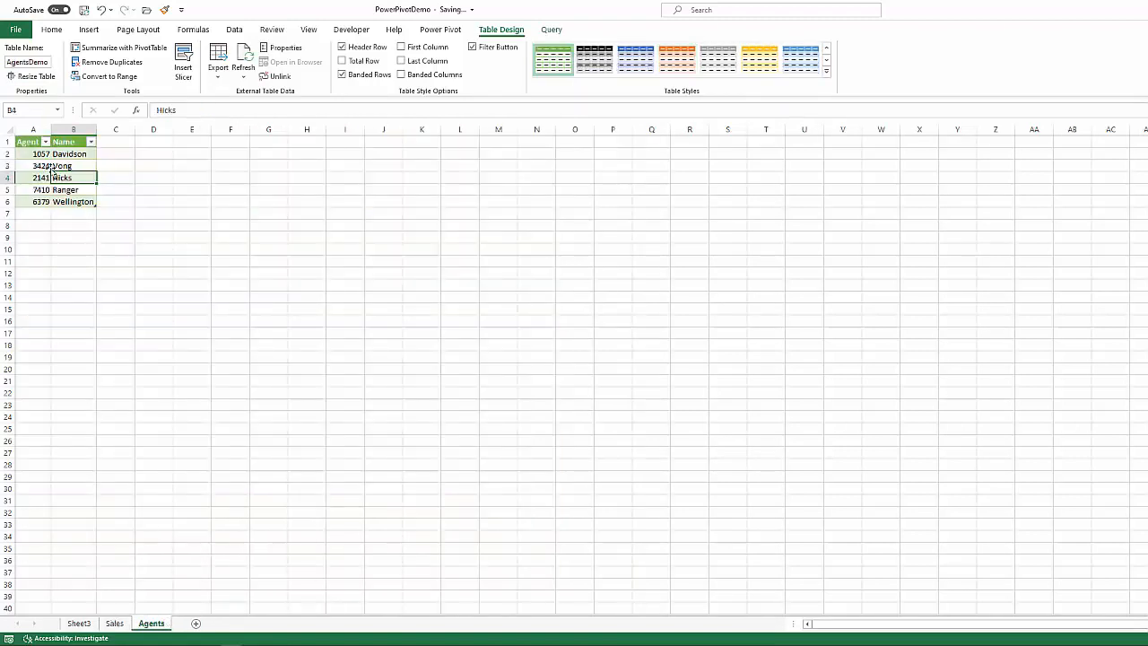
click(33, 126)
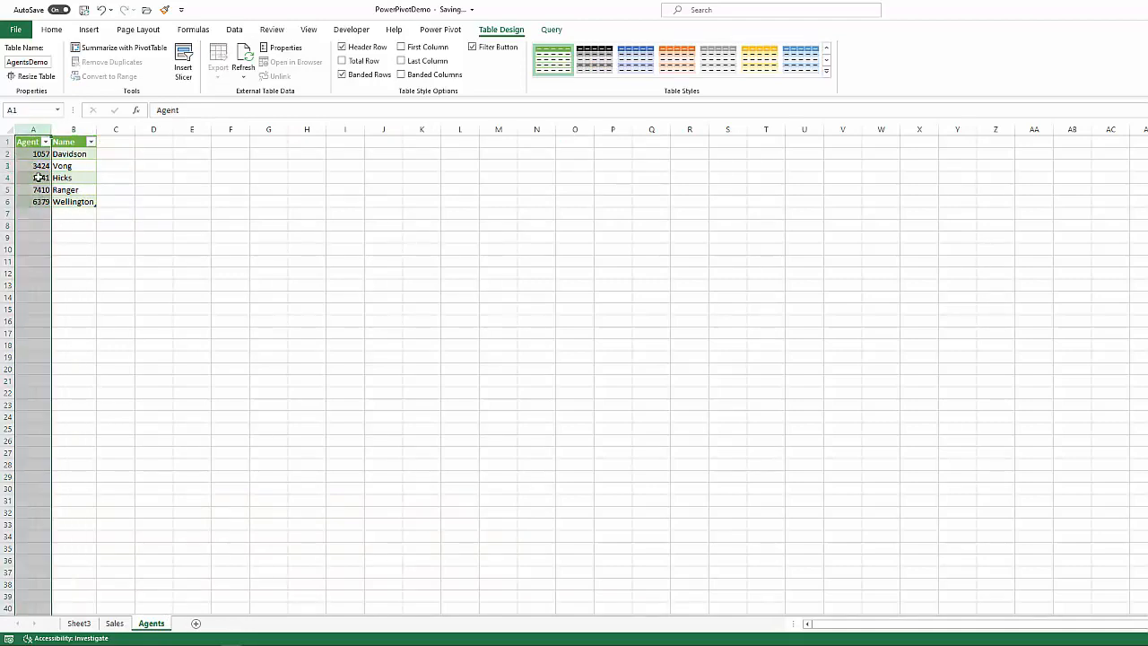
click(114, 623)
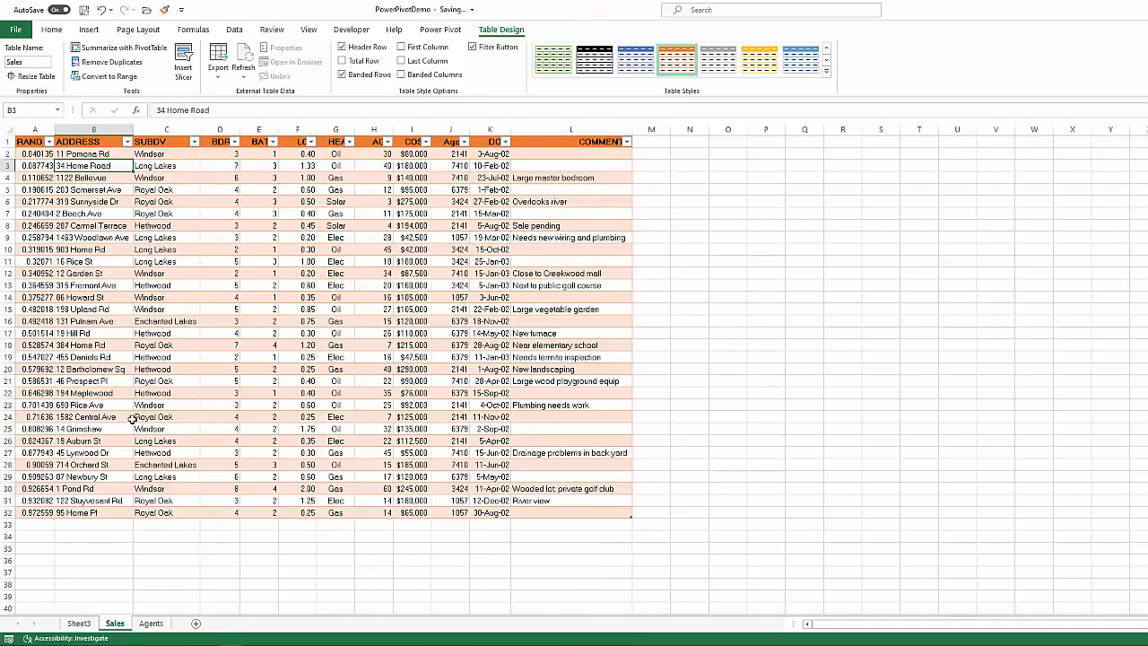
Widen column J on the Sales sheet and center its Agent header so the full heading can be read.
click(451, 137)
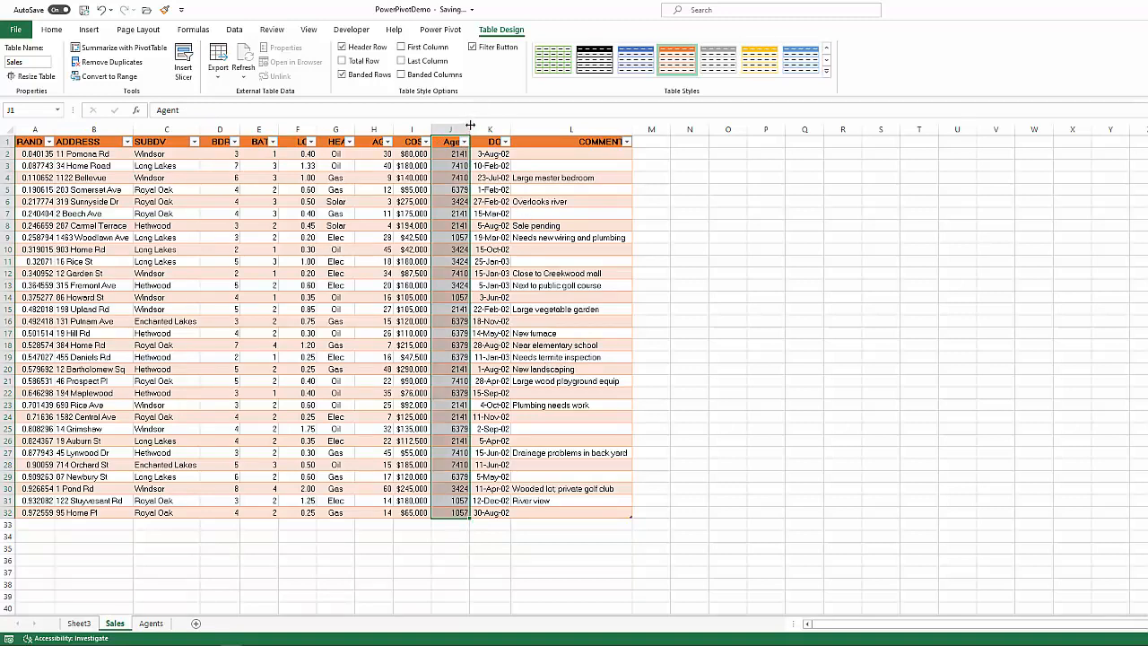
double_click(470, 125)
drag(465, 129, 567, 174)
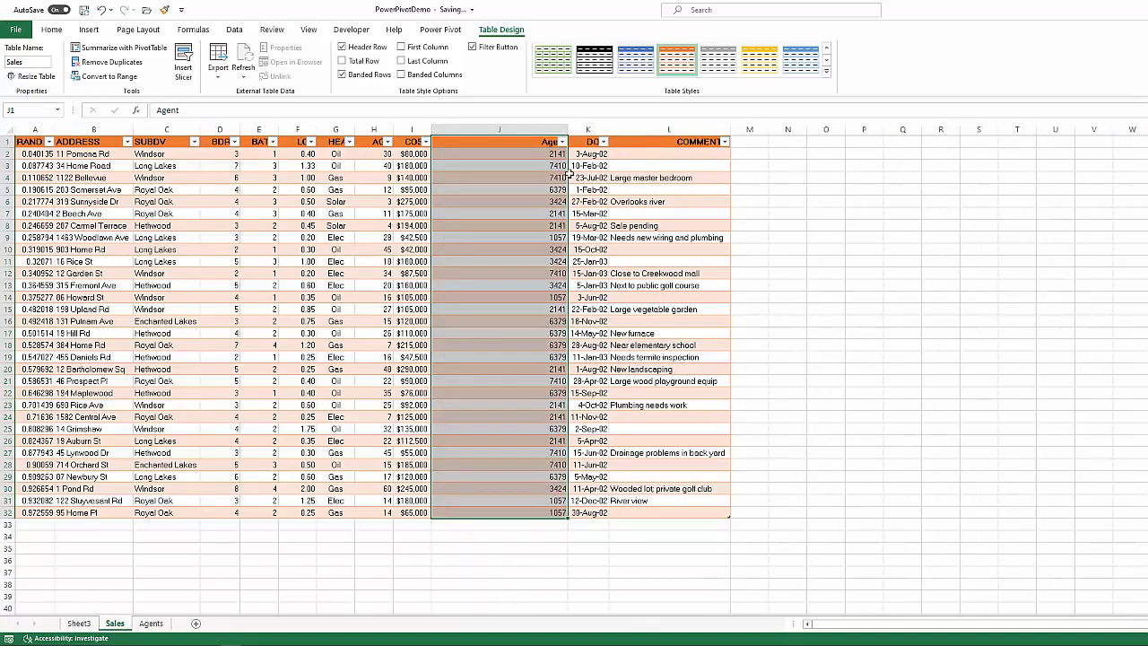
click(512, 143)
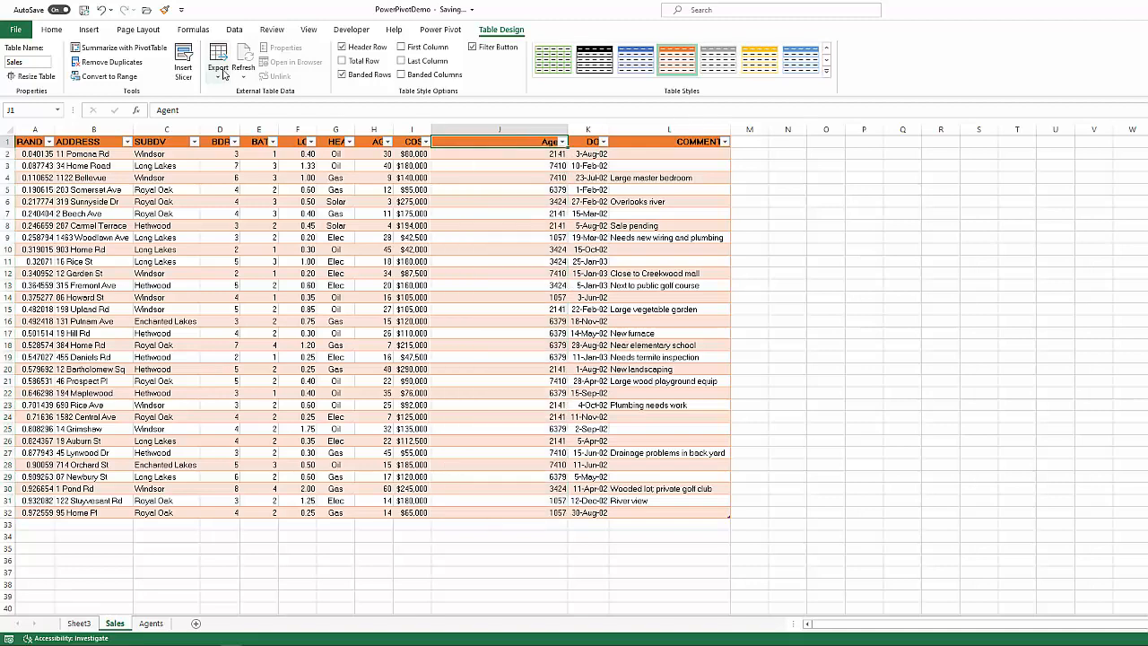
click(52, 28)
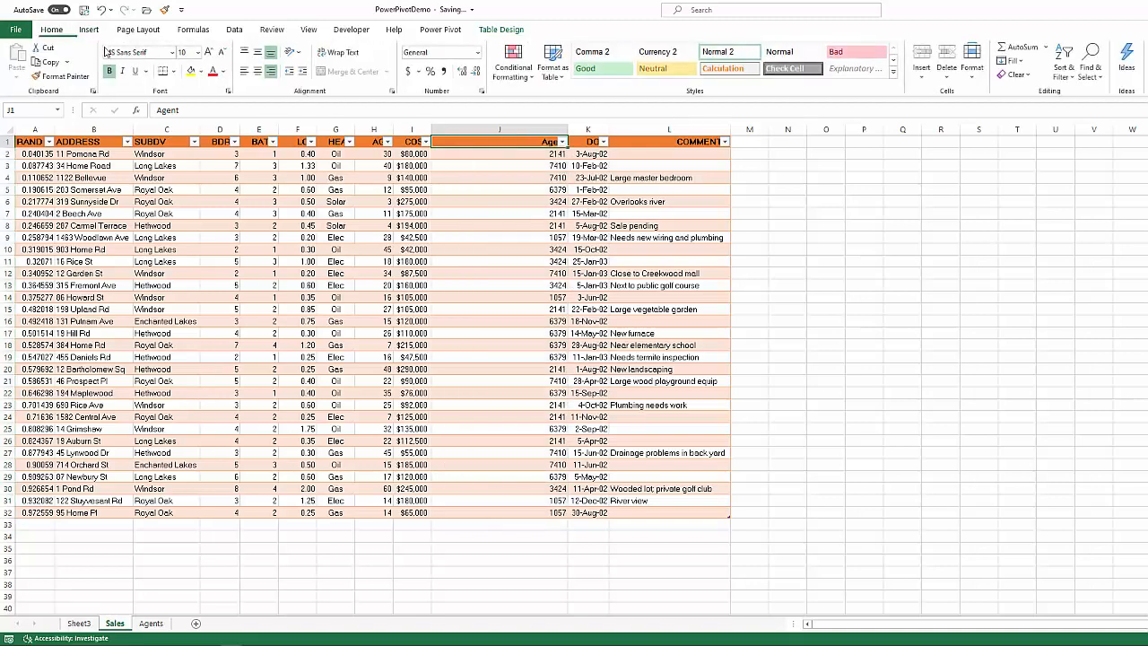
click(258, 70)
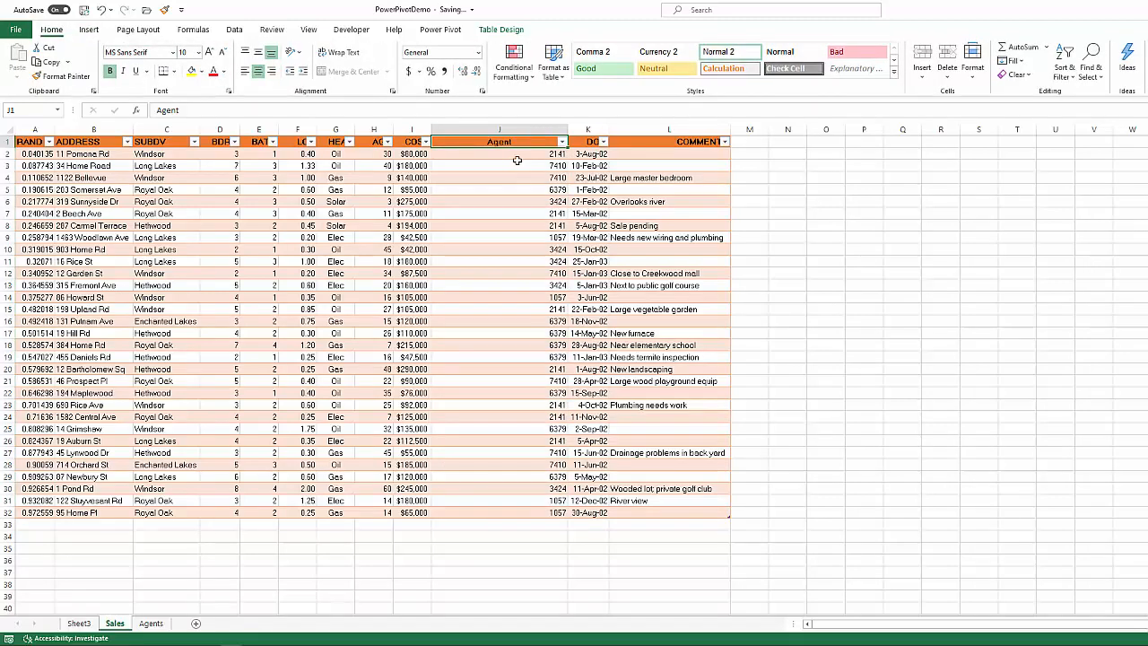
click(513, 153)
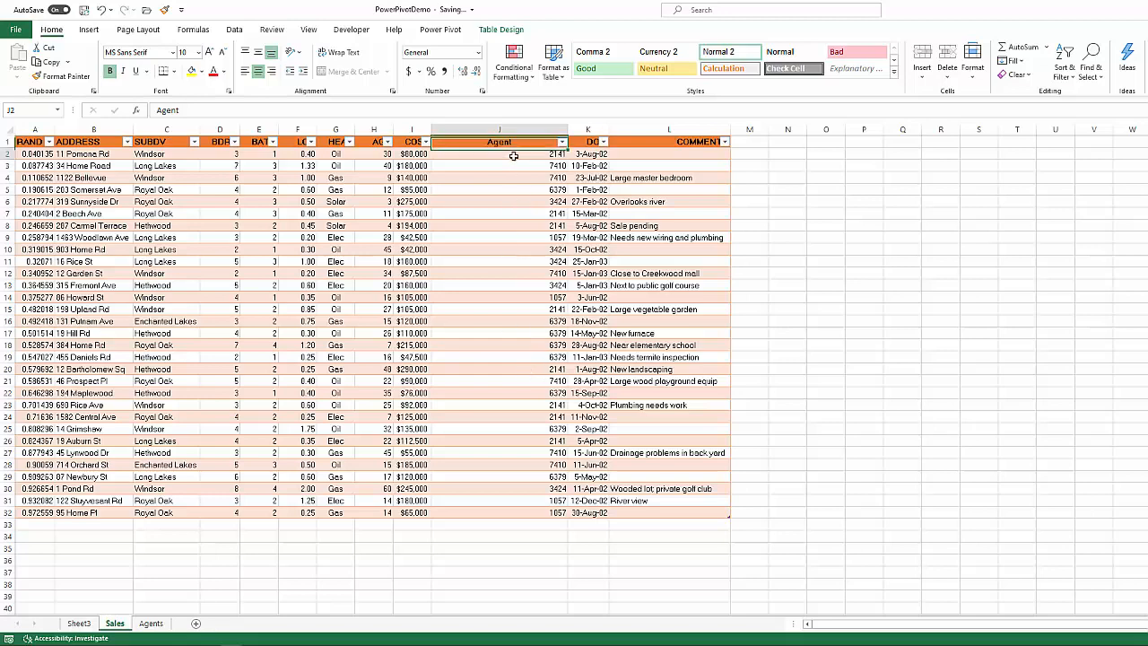
Delete the Sheet3 worksheet that contains the old PivotTable and confirm the deletion.
click(152, 624)
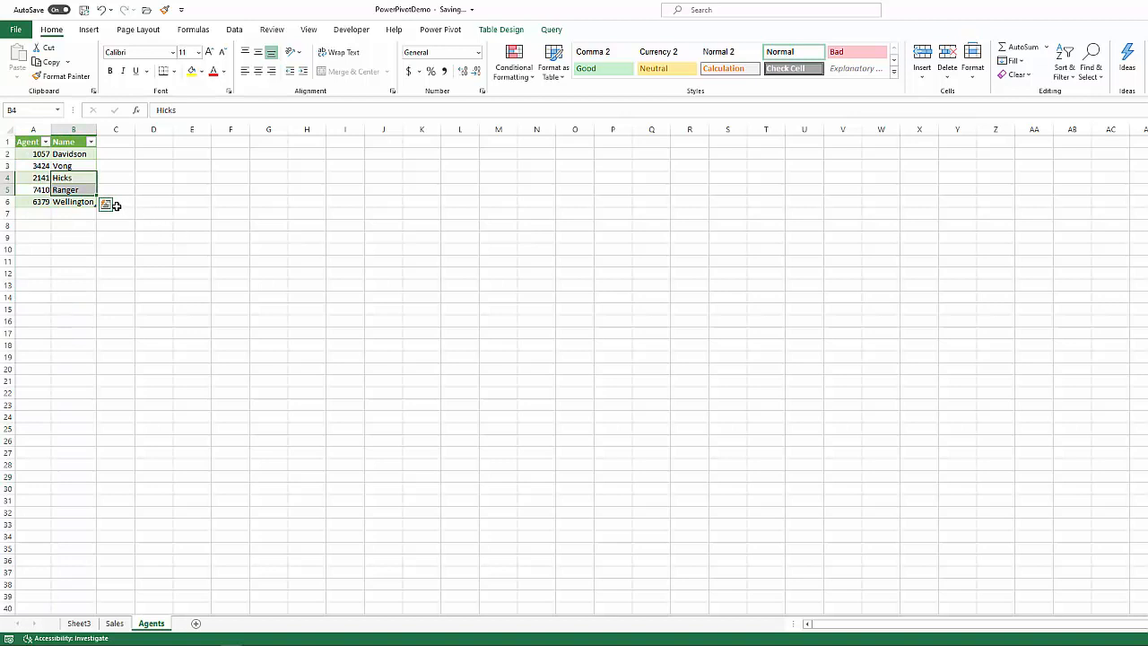
click(77, 179)
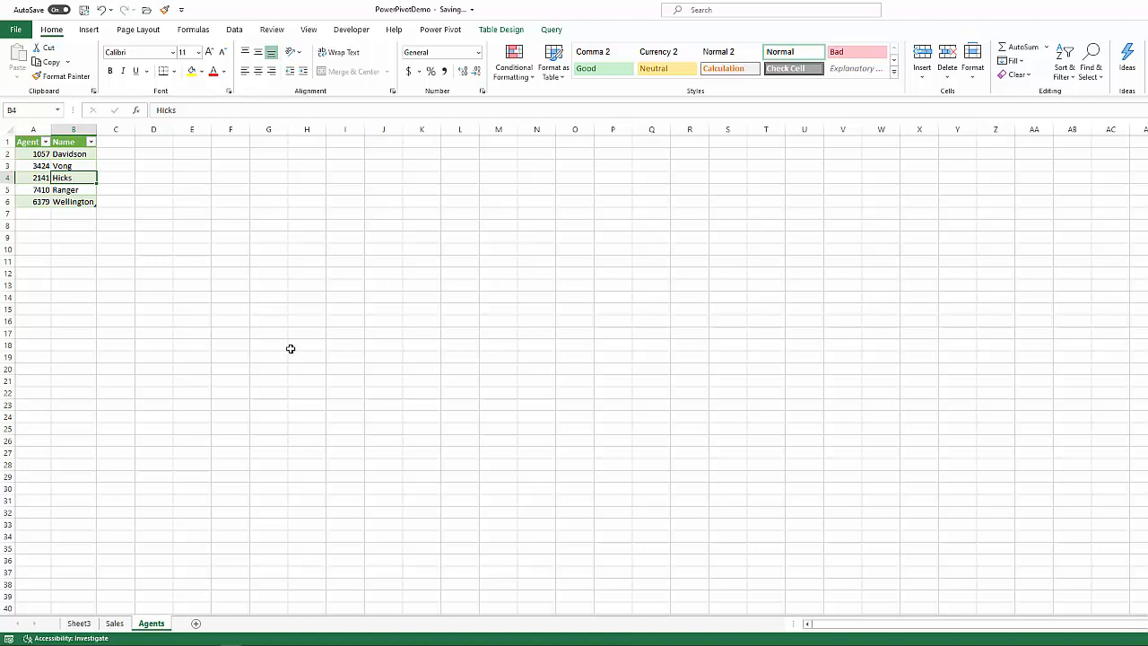
click(445, 36)
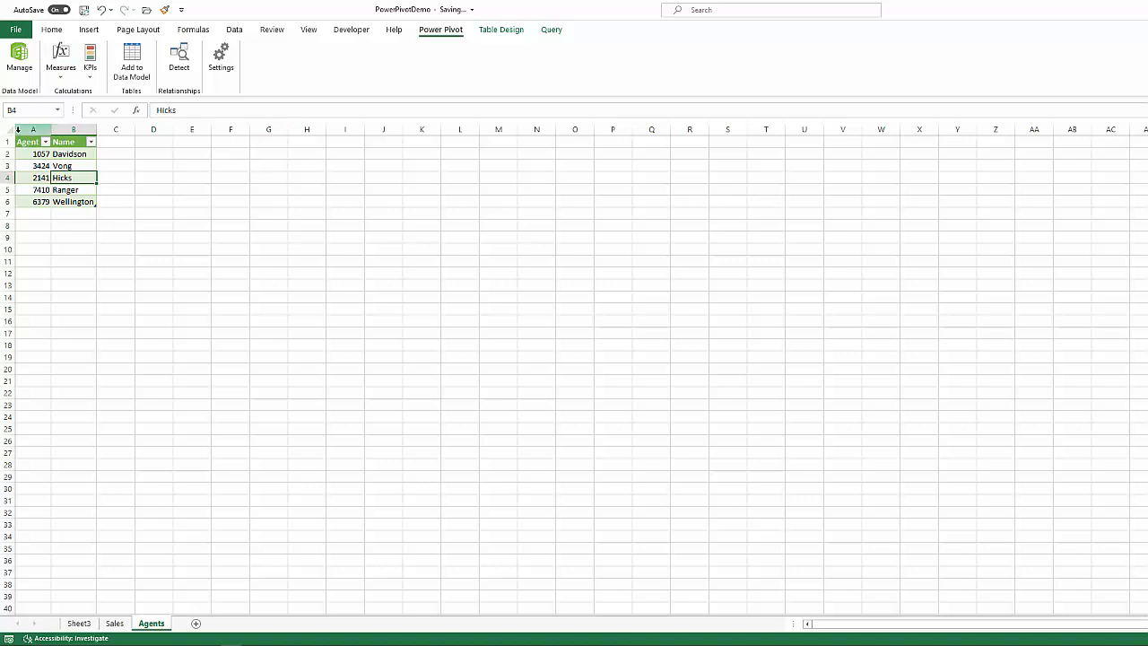
right_click(83, 624)
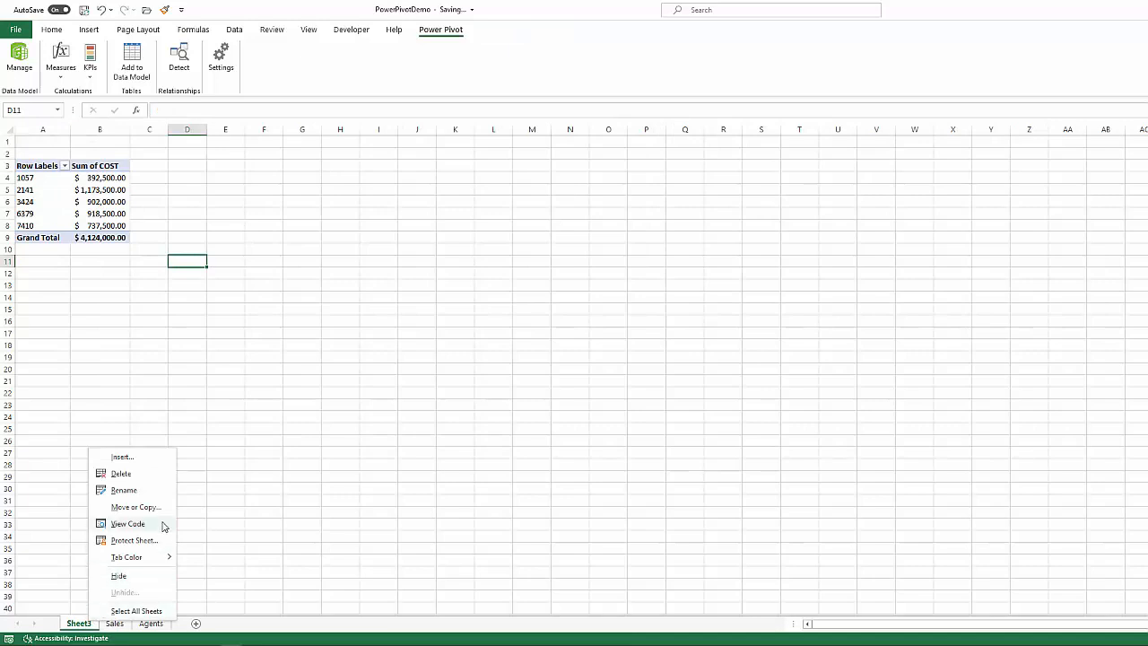
click(143, 475)
click(745, 362)
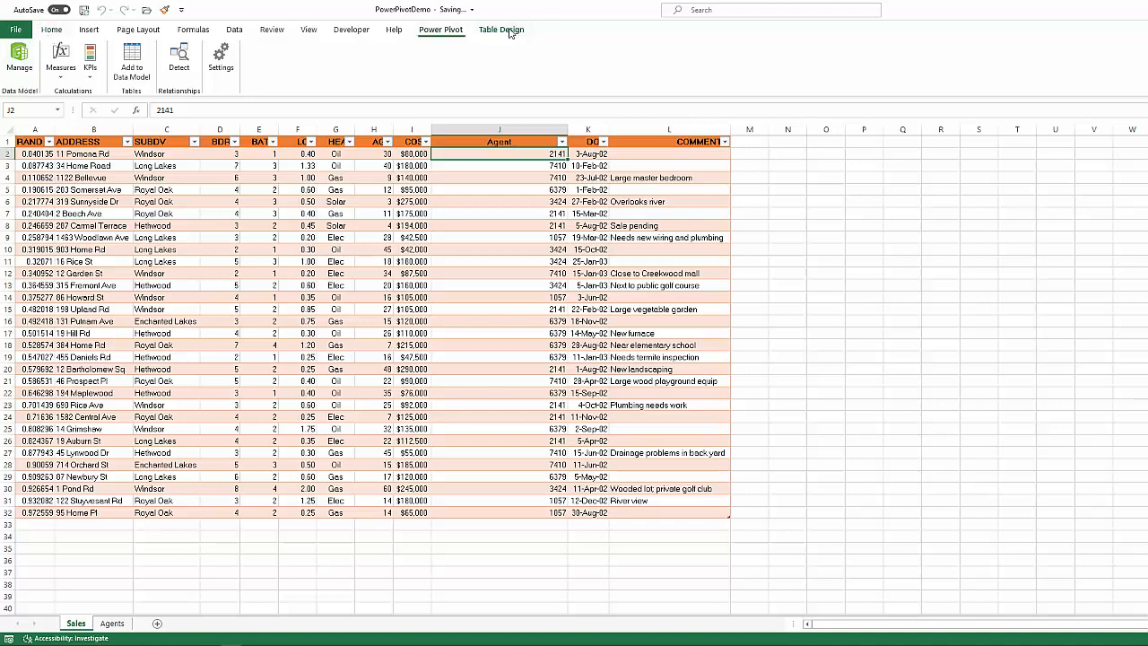
Create a relationship in the Power Pivot data model between the Agent column of Table1 and the Agent column of AgentsDemo.
click(33, 70)
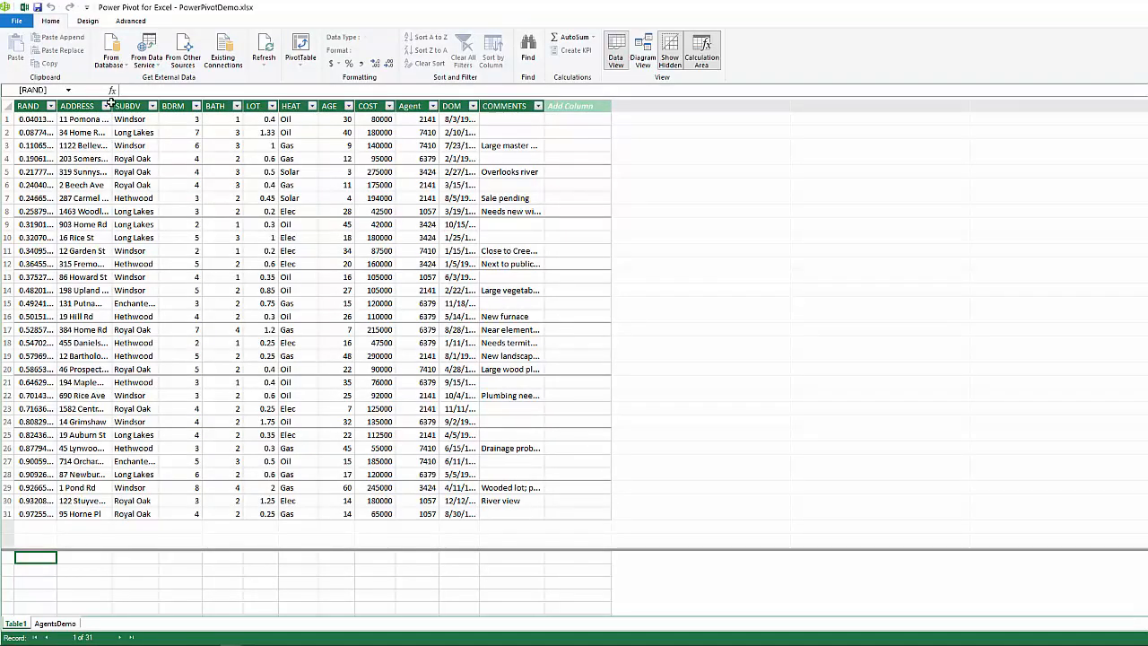
click(87, 20)
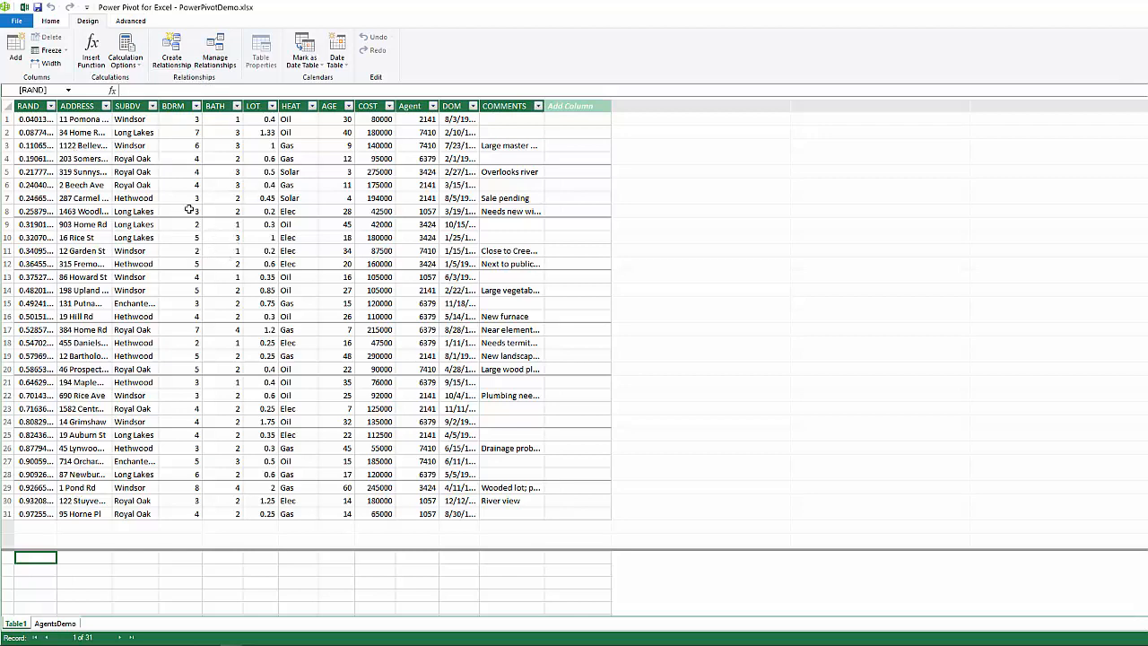
click(173, 59)
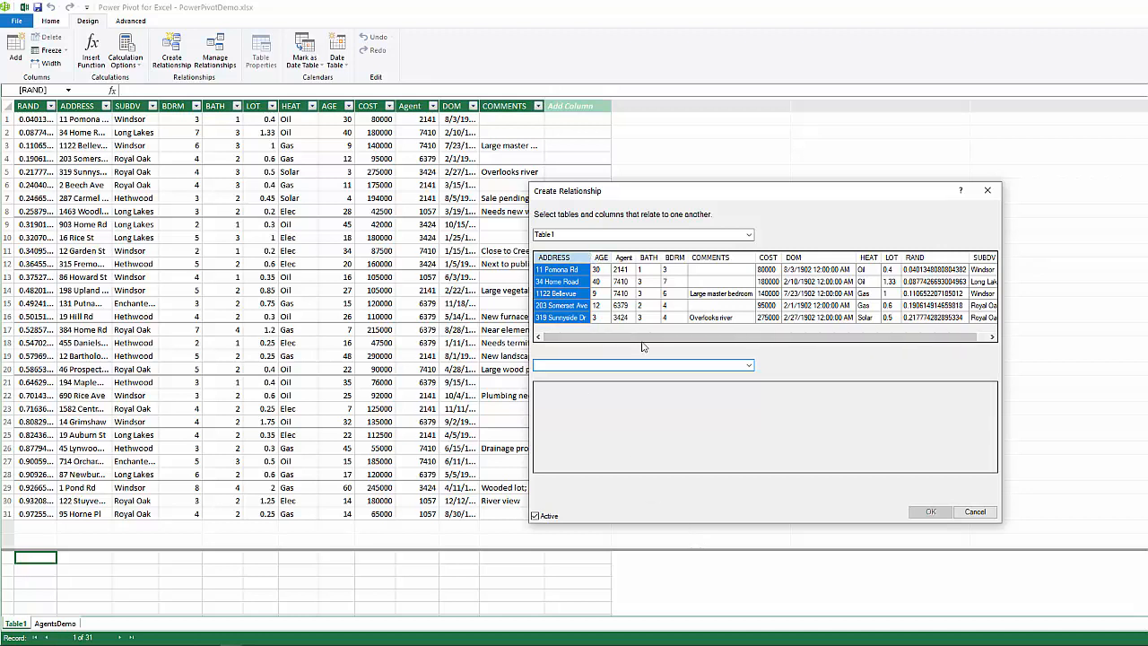
click(750, 366)
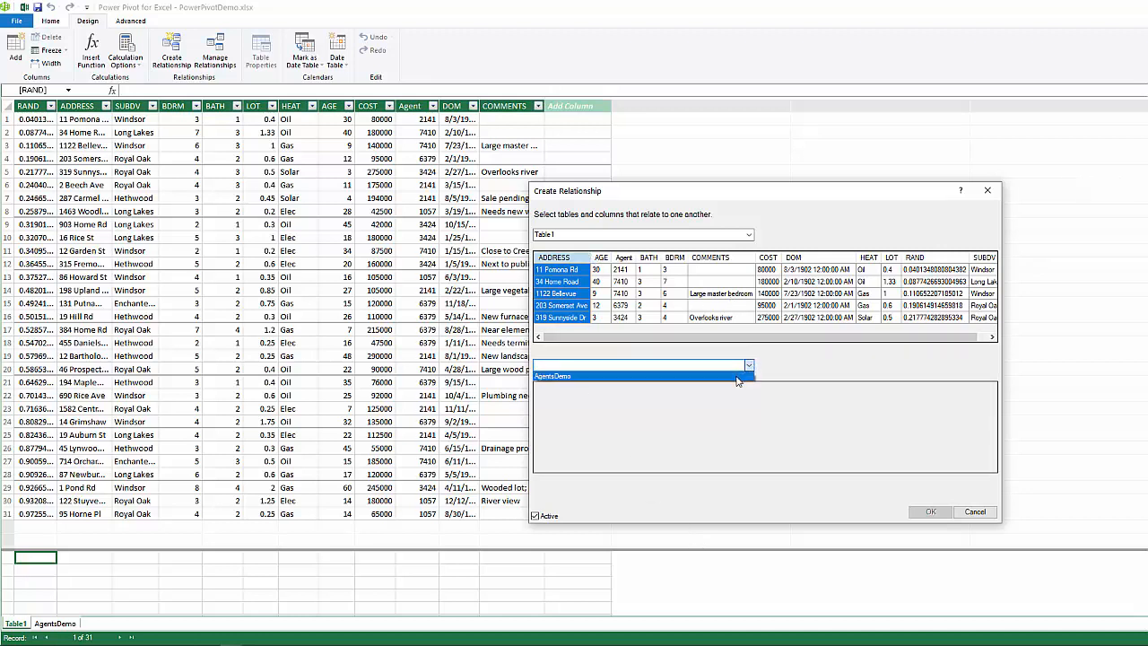
click(741, 373)
drag(930, 334, 956, 346)
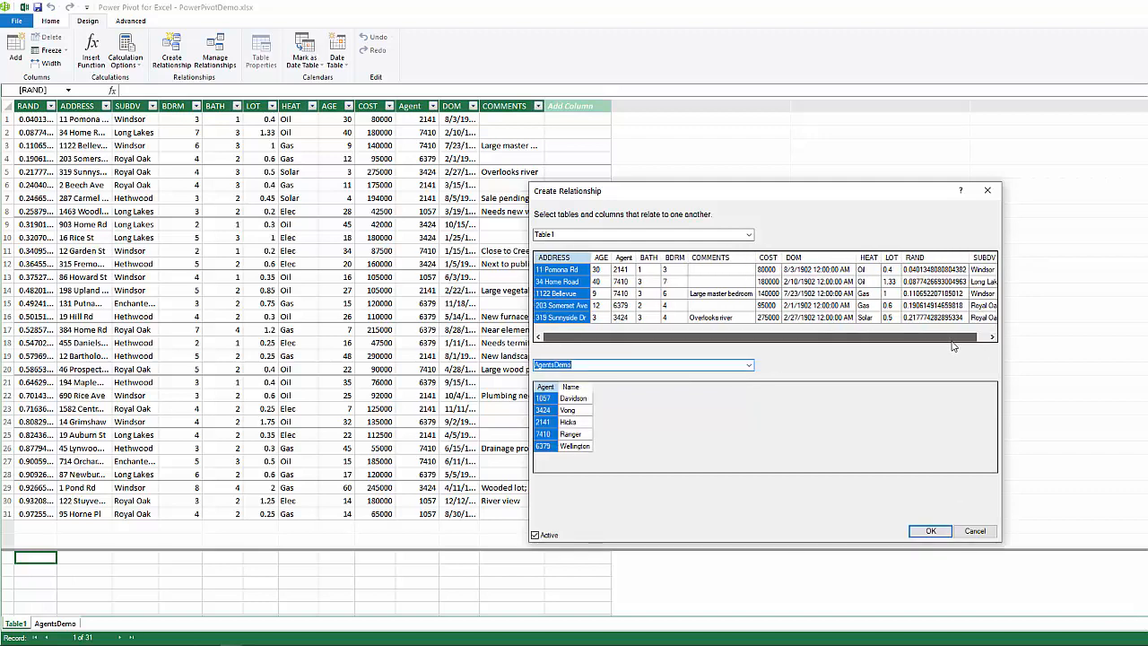
click(626, 271)
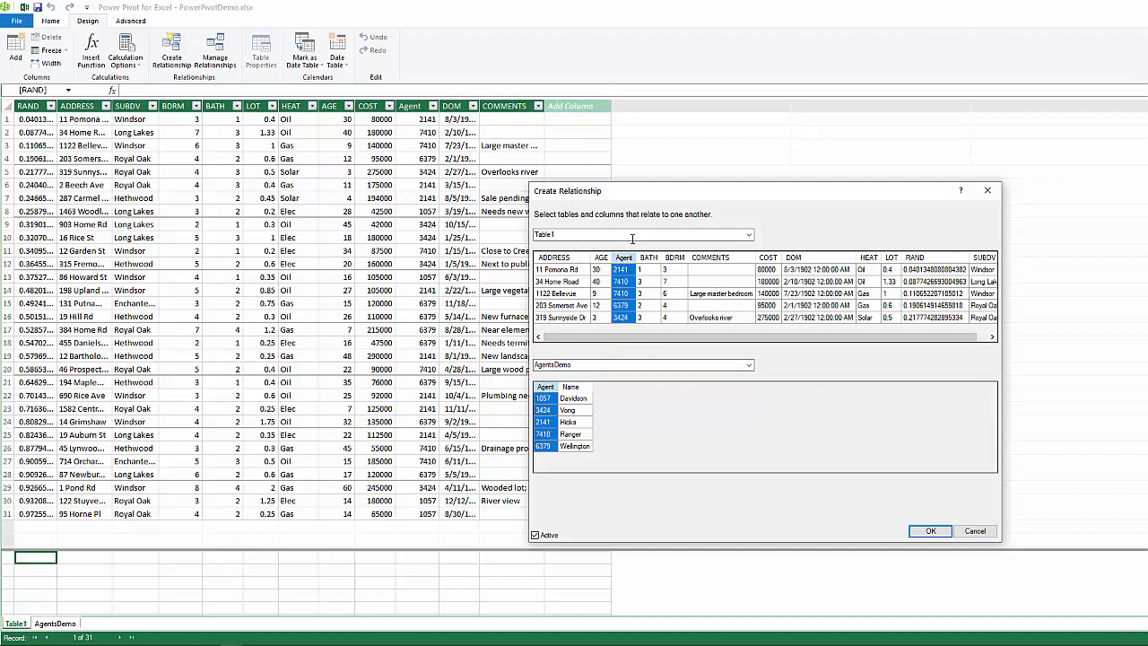
click(931, 531)
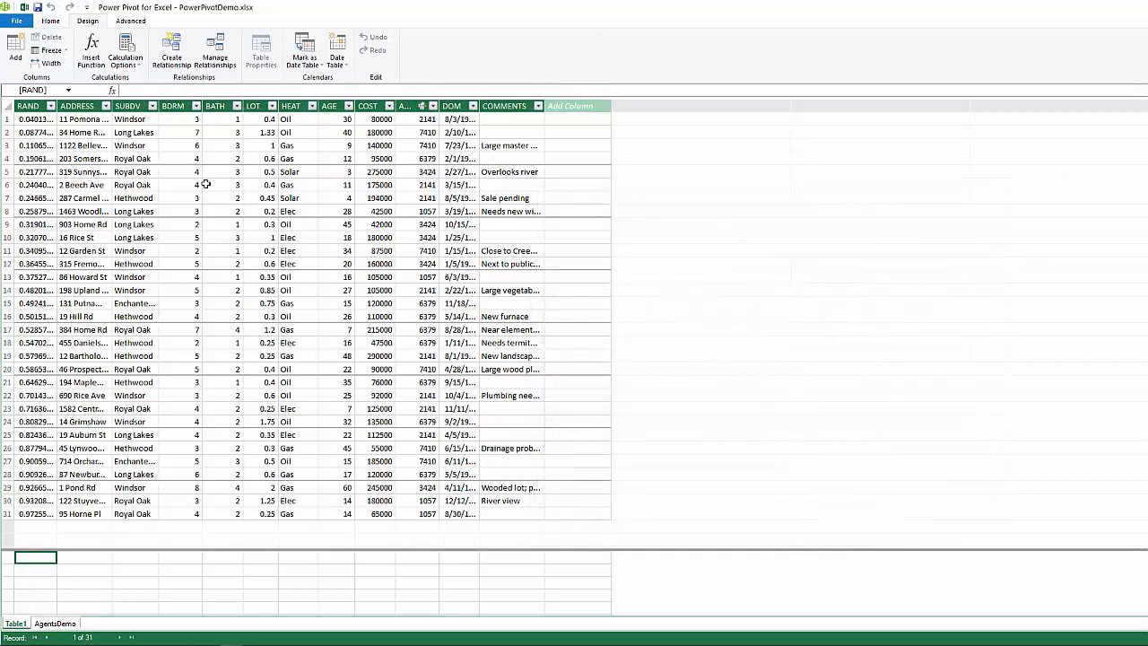
Review the new Agent relationship in Power Pivot's list of relationships and return to the Excel workbook.
click(215, 54)
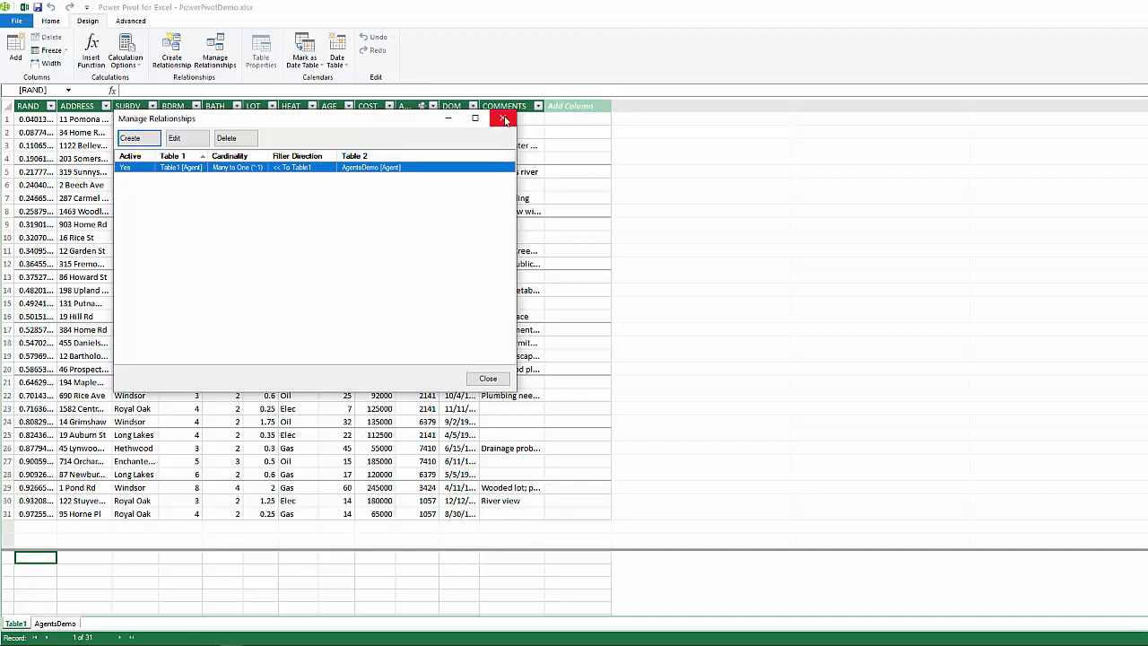
click(488, 378)
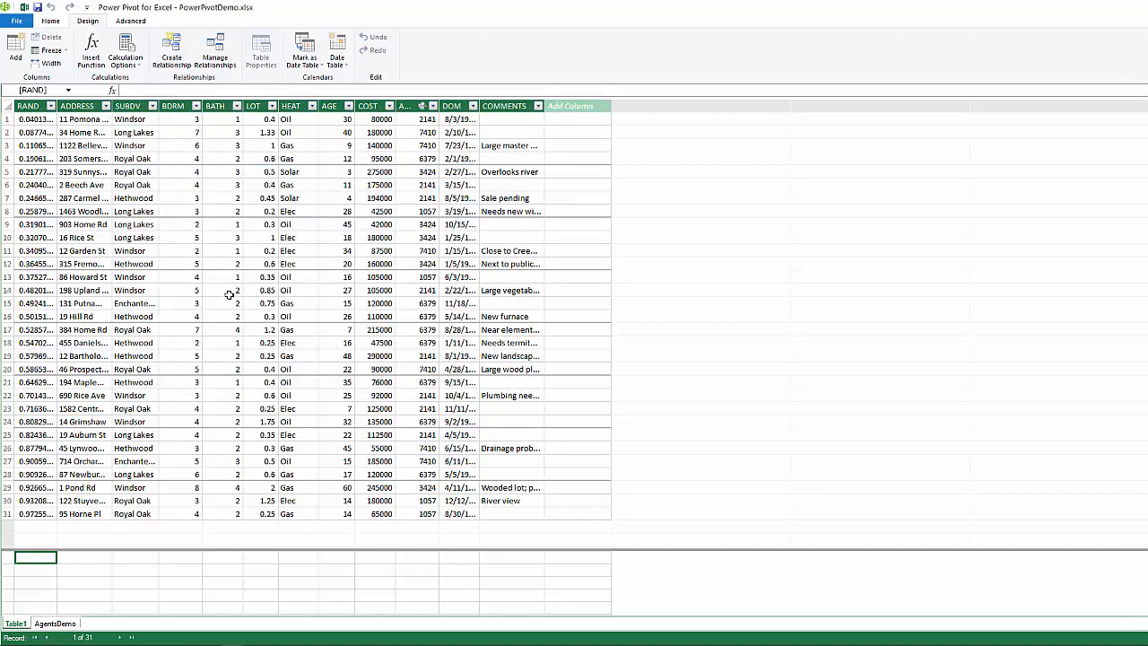
click(38, 9)
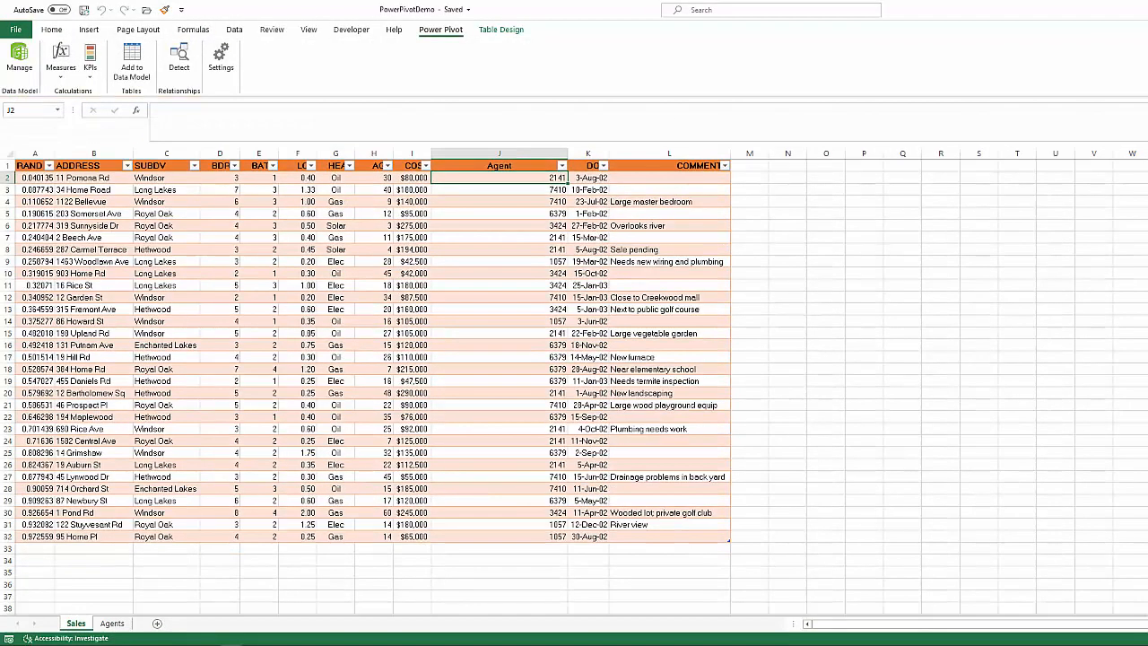
View the workbook's relationships from Excel and inspect the options for creating a new one, leaving without adding any.
click(51, 30)
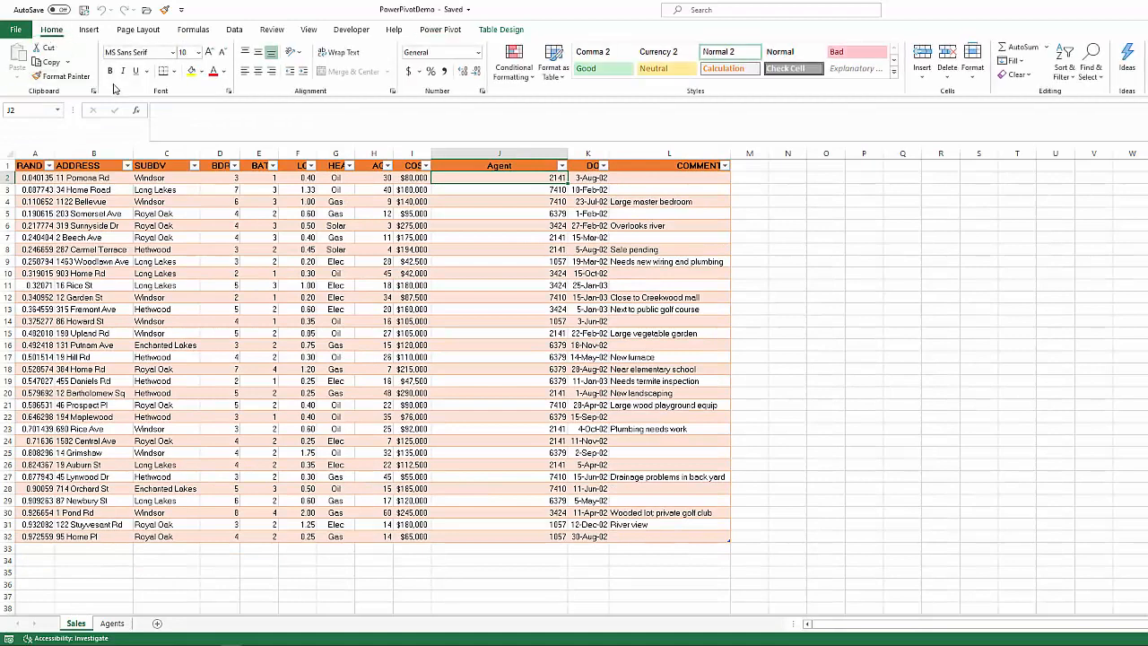
click(234, 29)
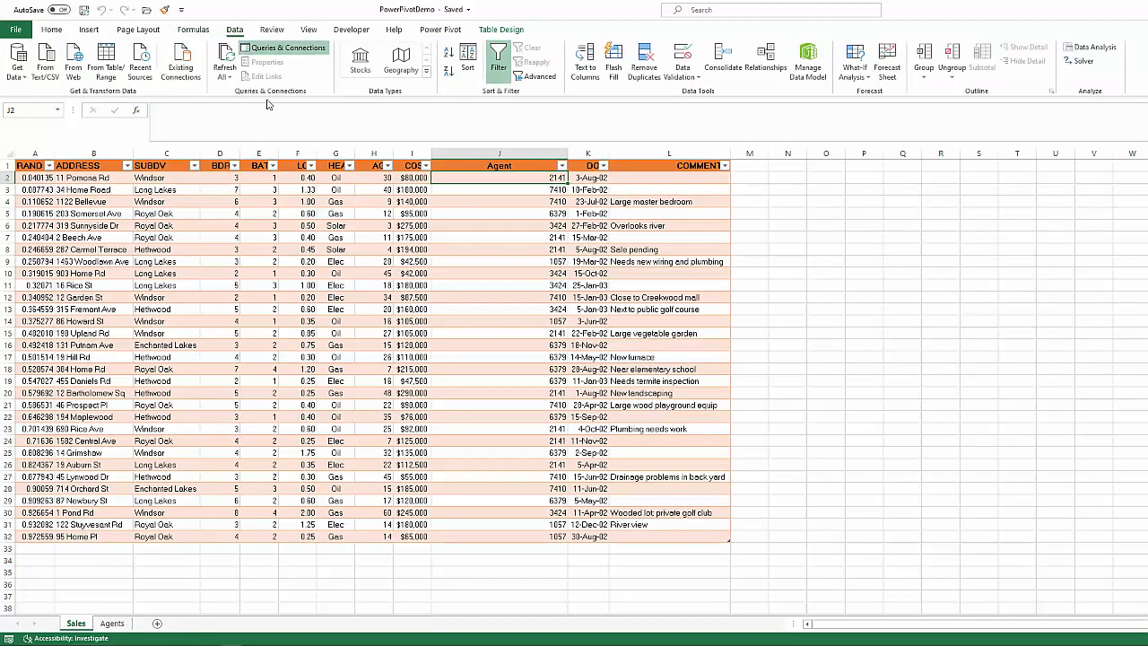
click(770, 70)
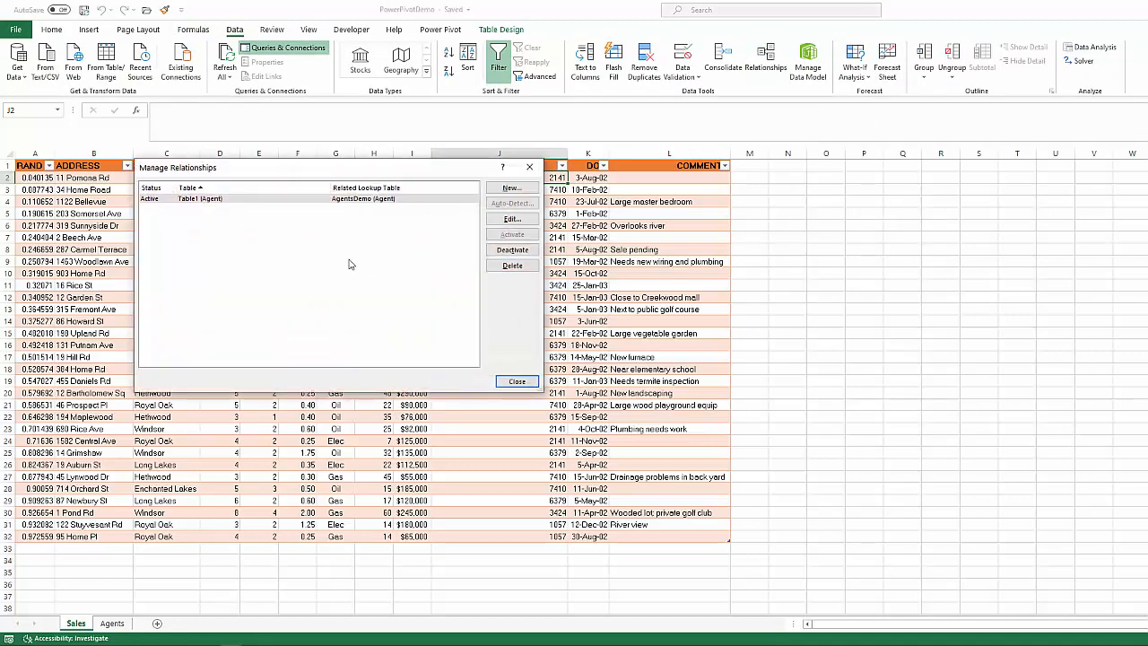
click(512, 188)
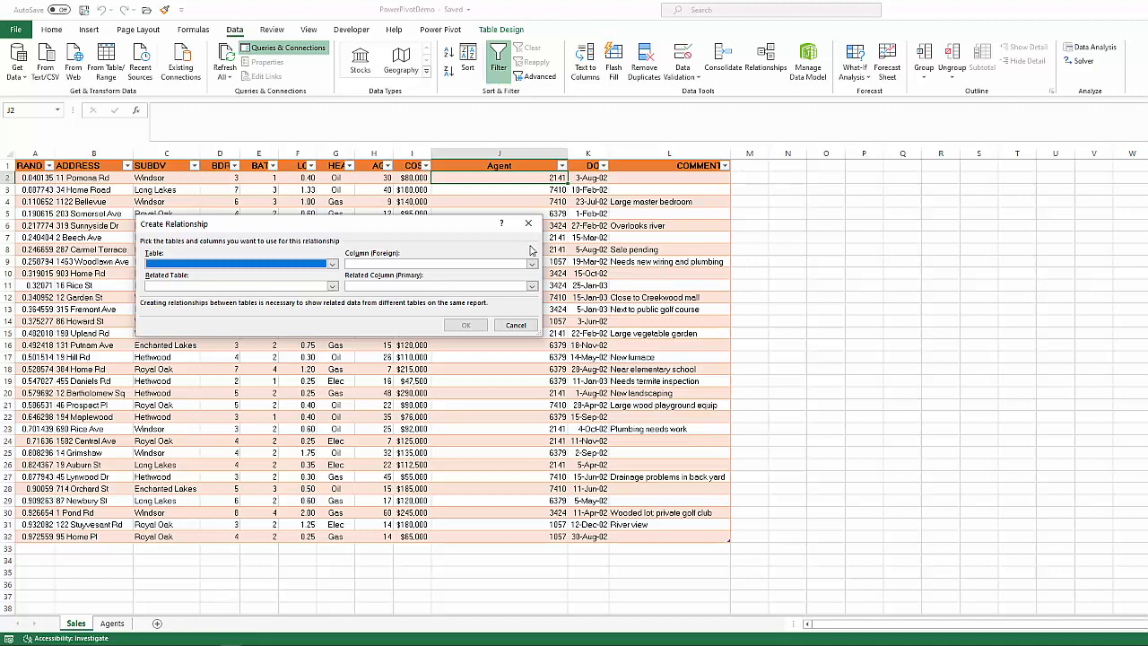
click(528, 223)
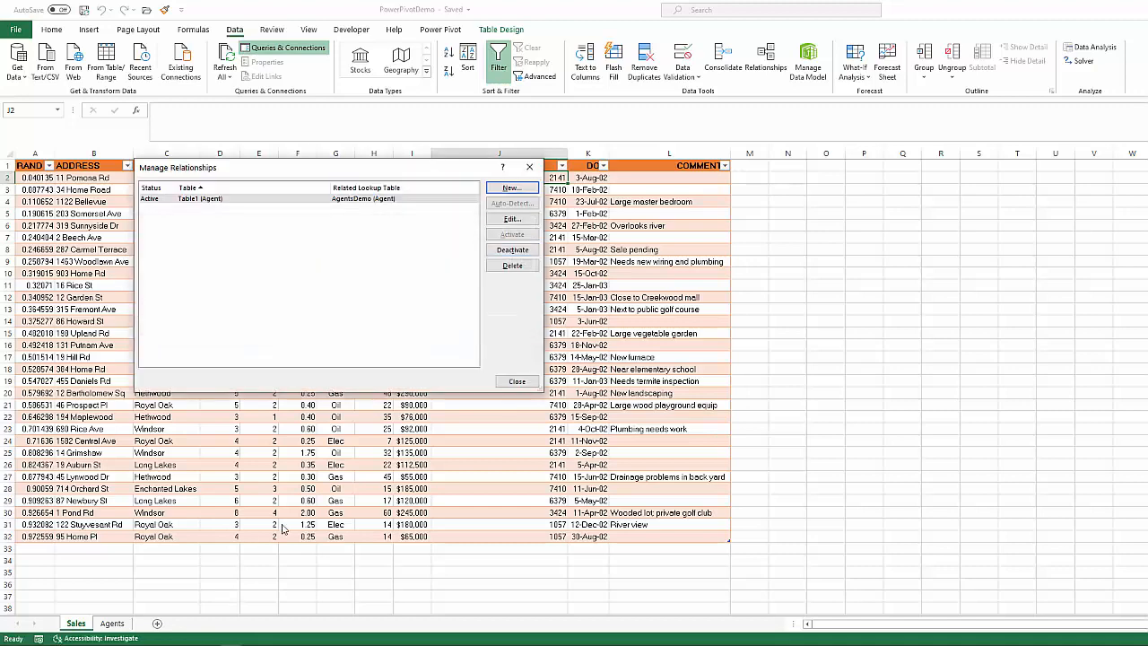
click(516, 382)
Examine the Agent and Name columns on the Agents sheet and the RAND column on the Sales sheet as possible key columns.
click(112, 622)
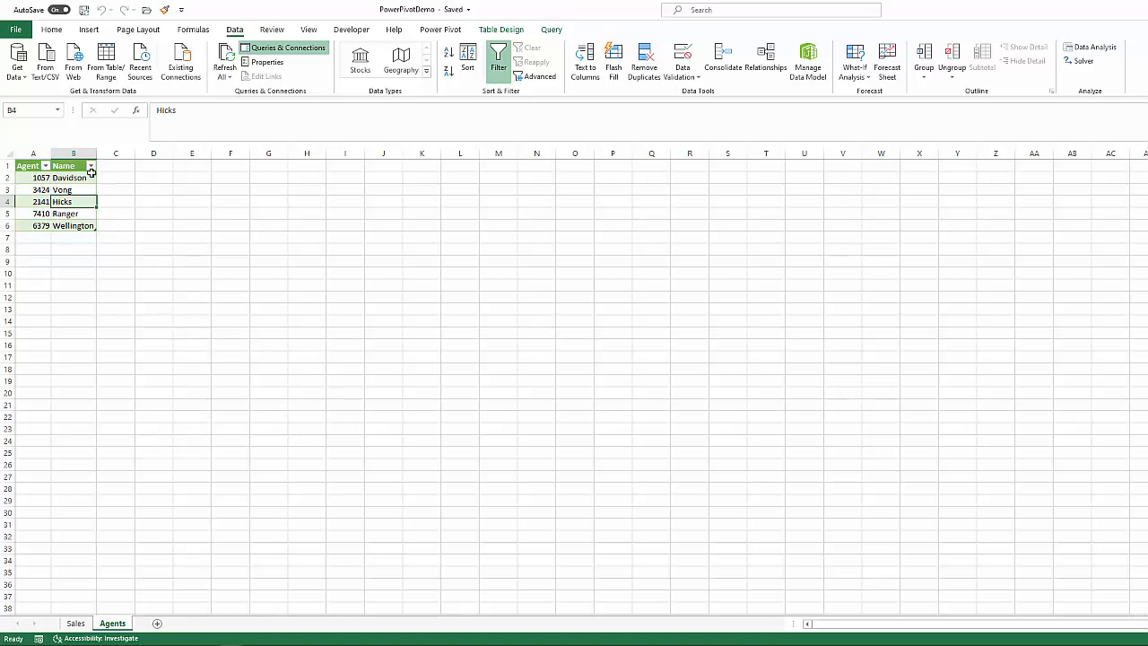
click(27, 153)
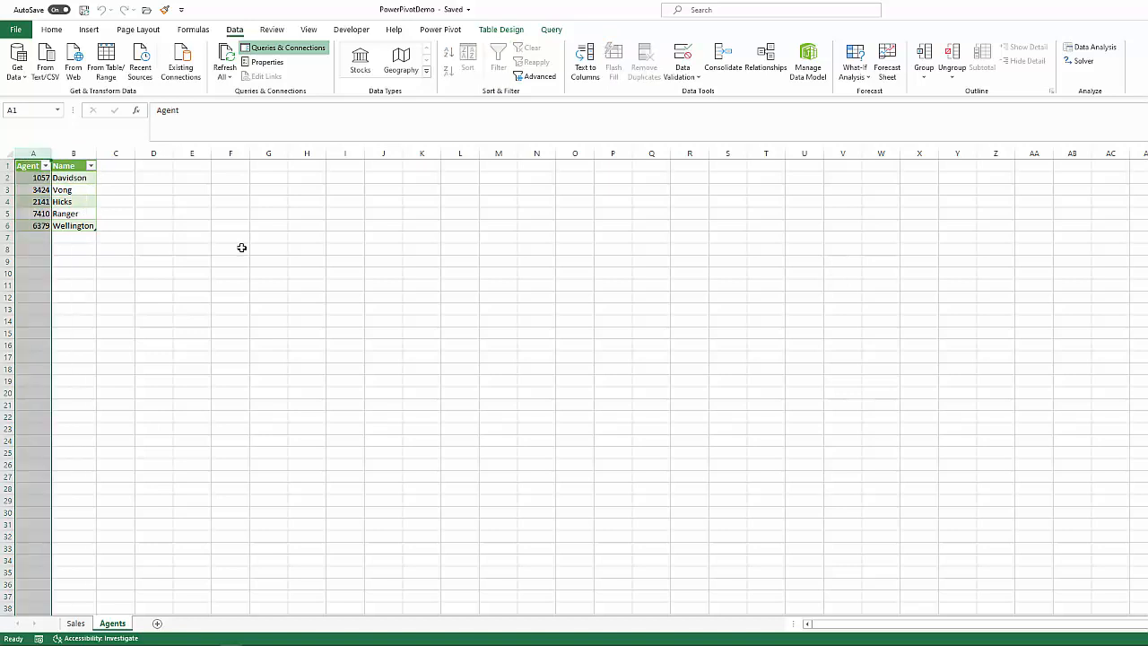
click(77, 155)
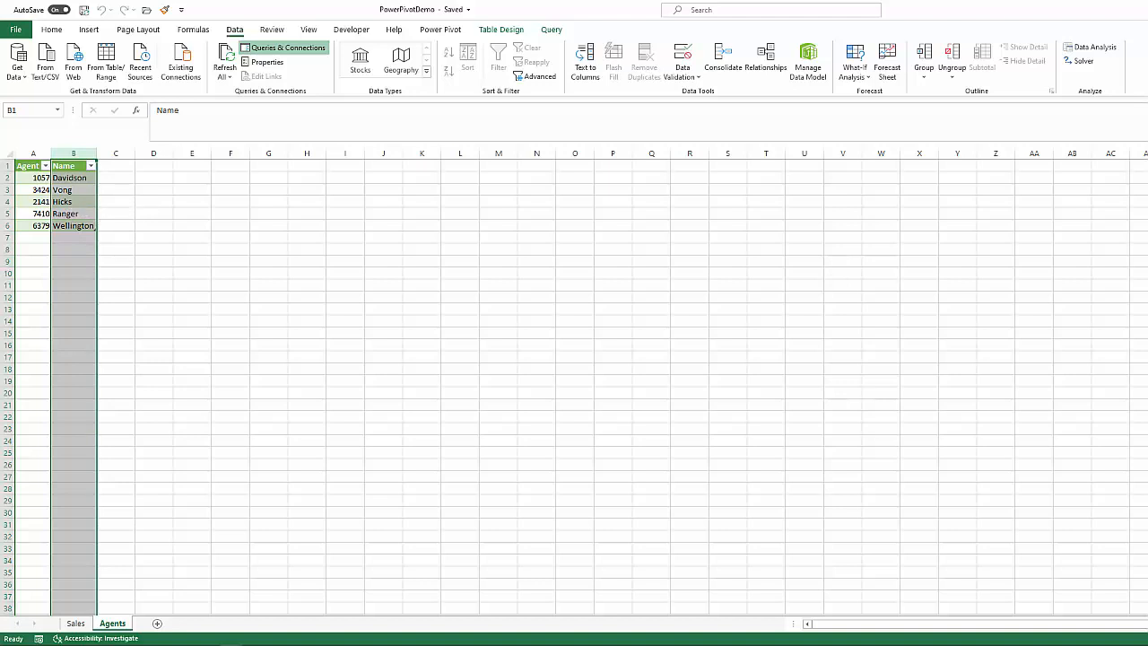
click(24, 152)
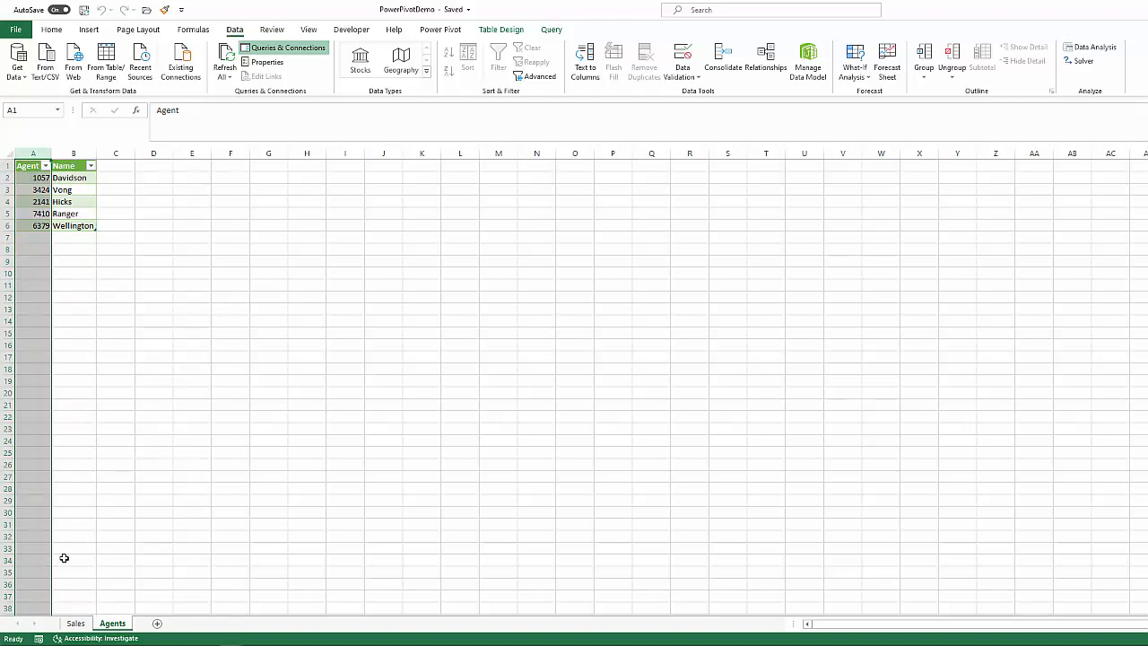
click(75, 622)
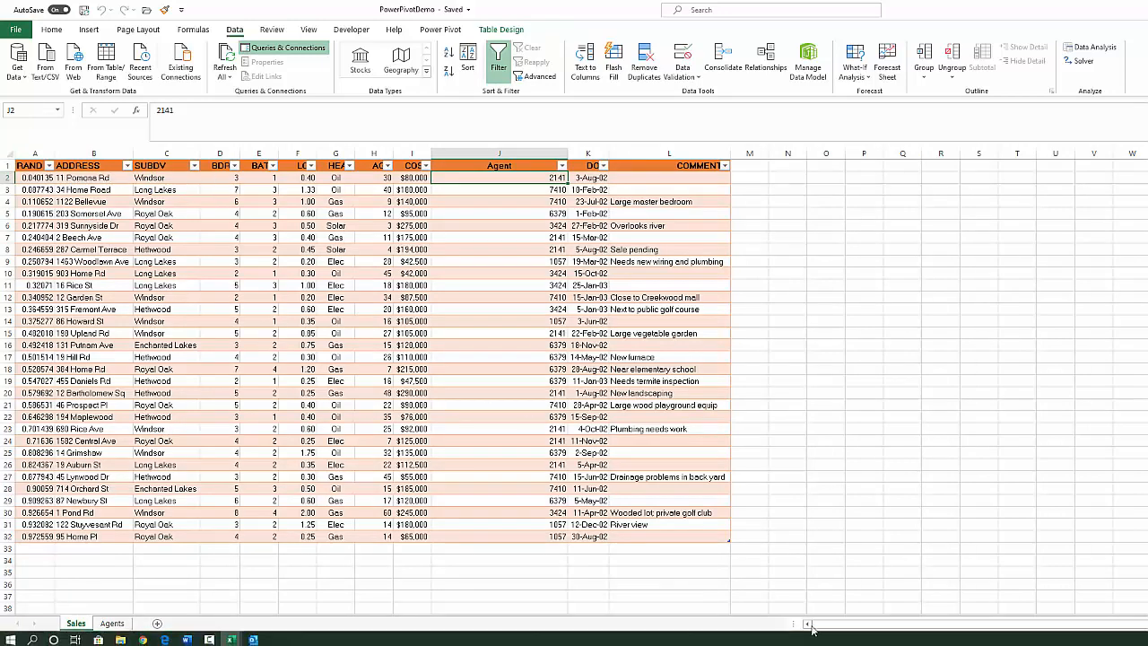
click(42, 153)
click(885, 456)
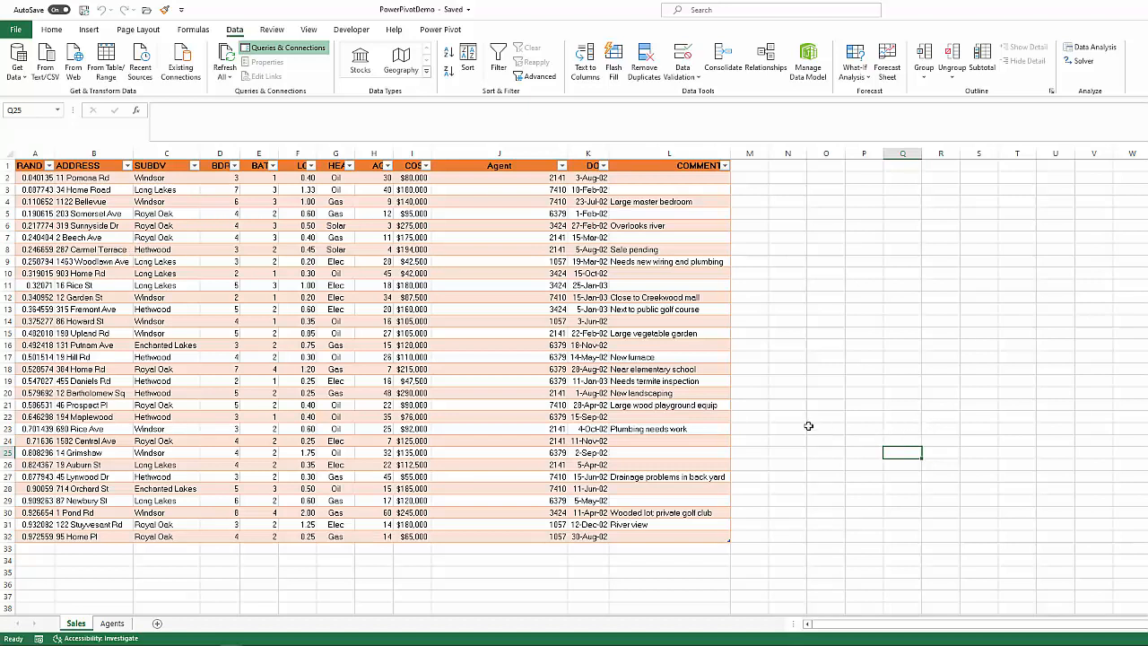
Compare the Agent column on the Sales sheet with the Agent column on the Agents sheet as foreign and primary keys.
click(469, 154)
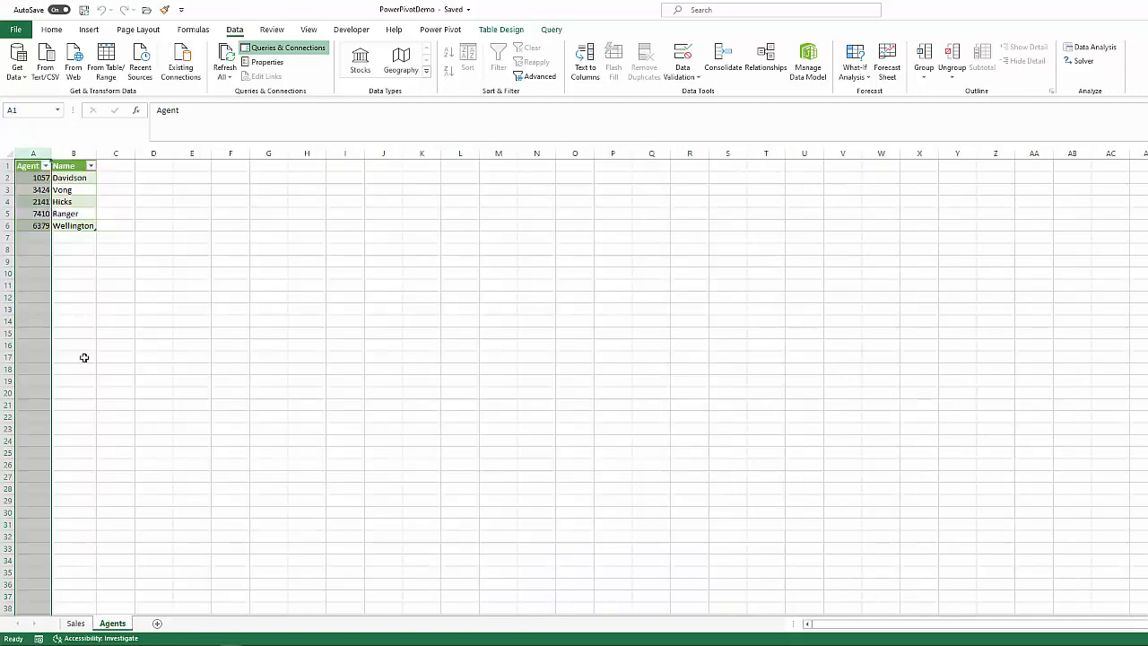
click(112, 623)
click(76, 622)
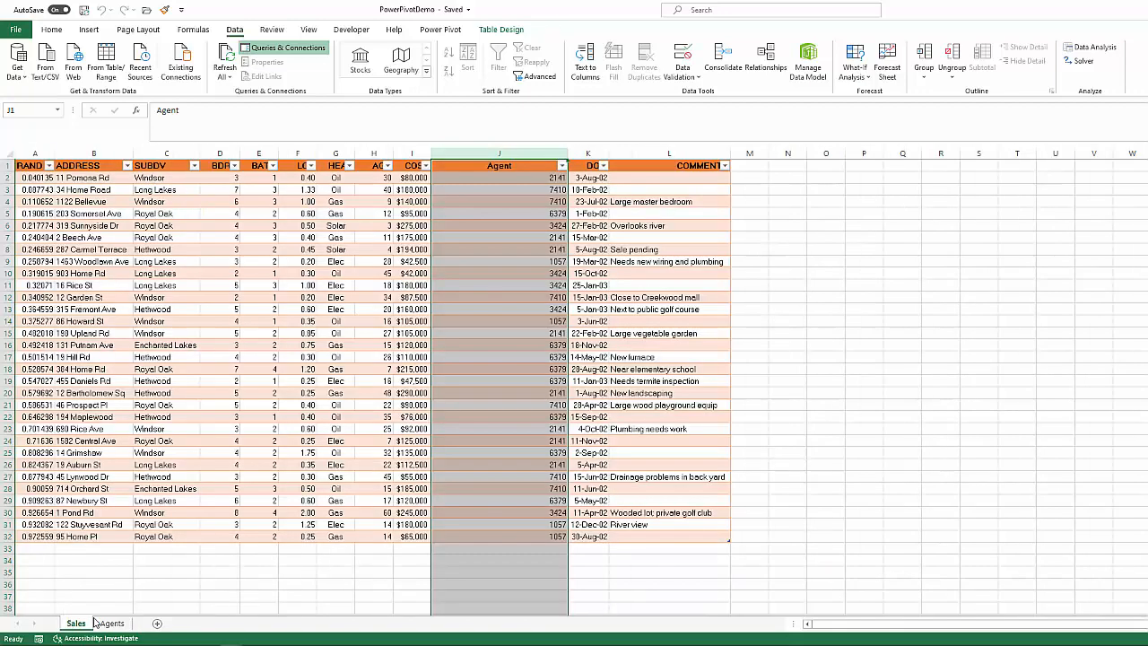
click(112, 622)
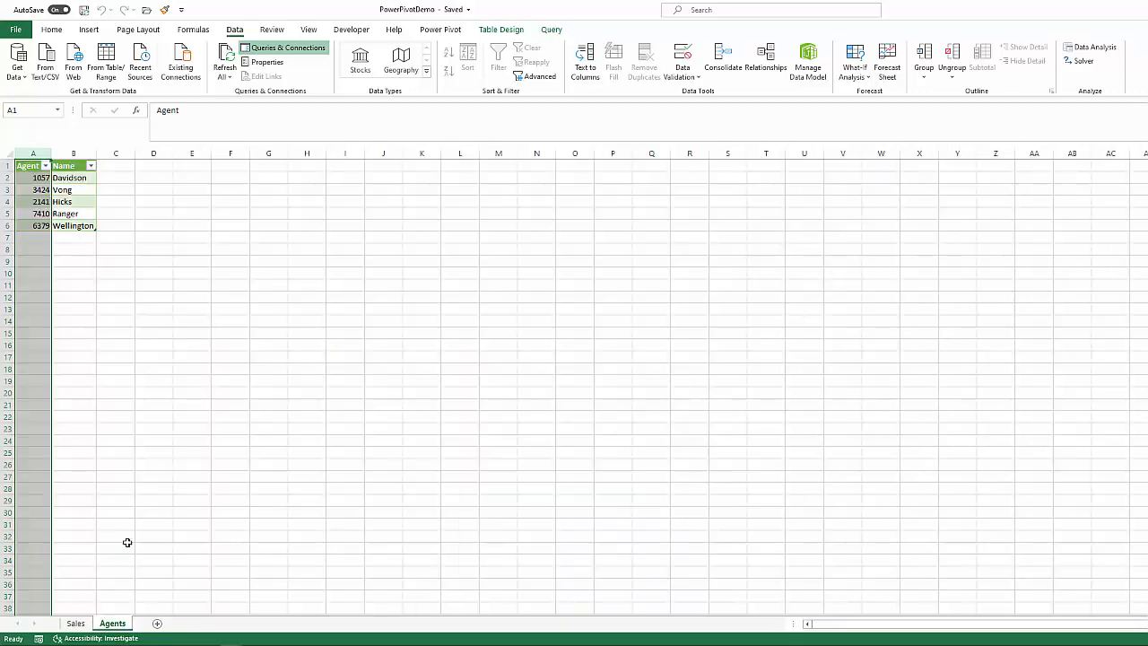
click(149, 210)
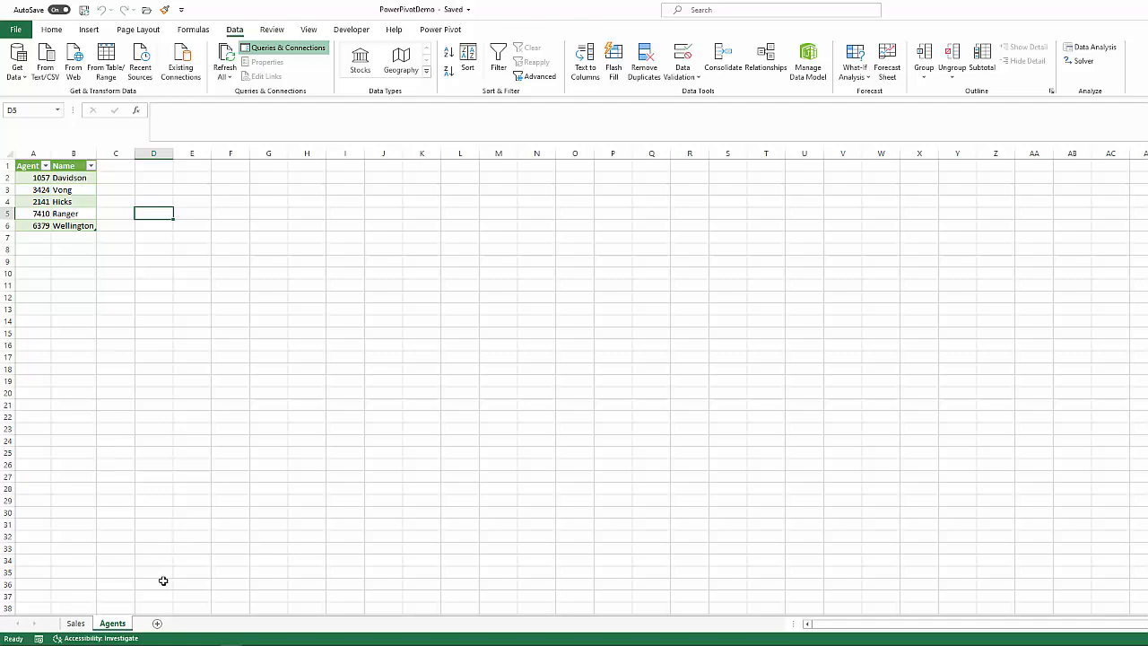
click(77, 625)
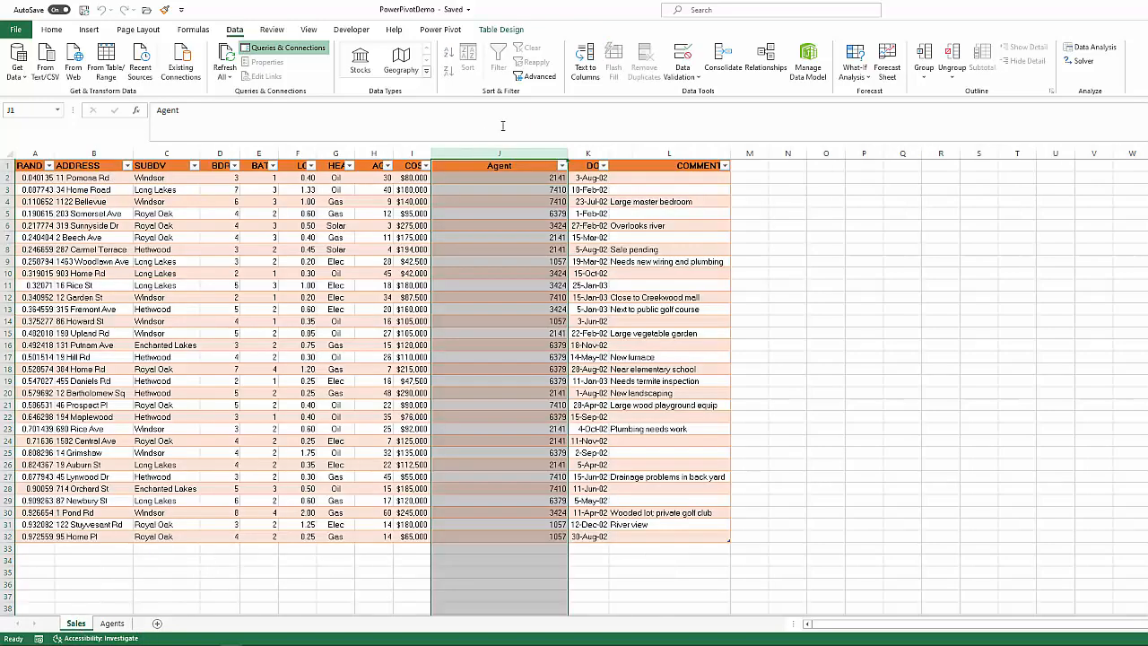
click(490, 200)
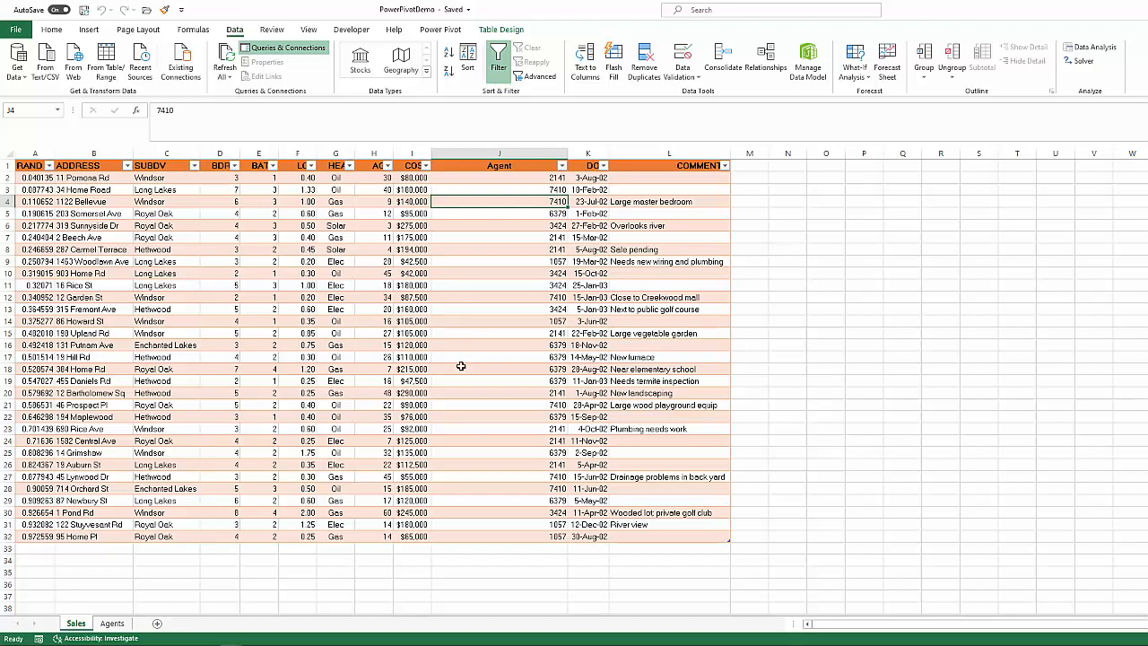
click(512, 154)
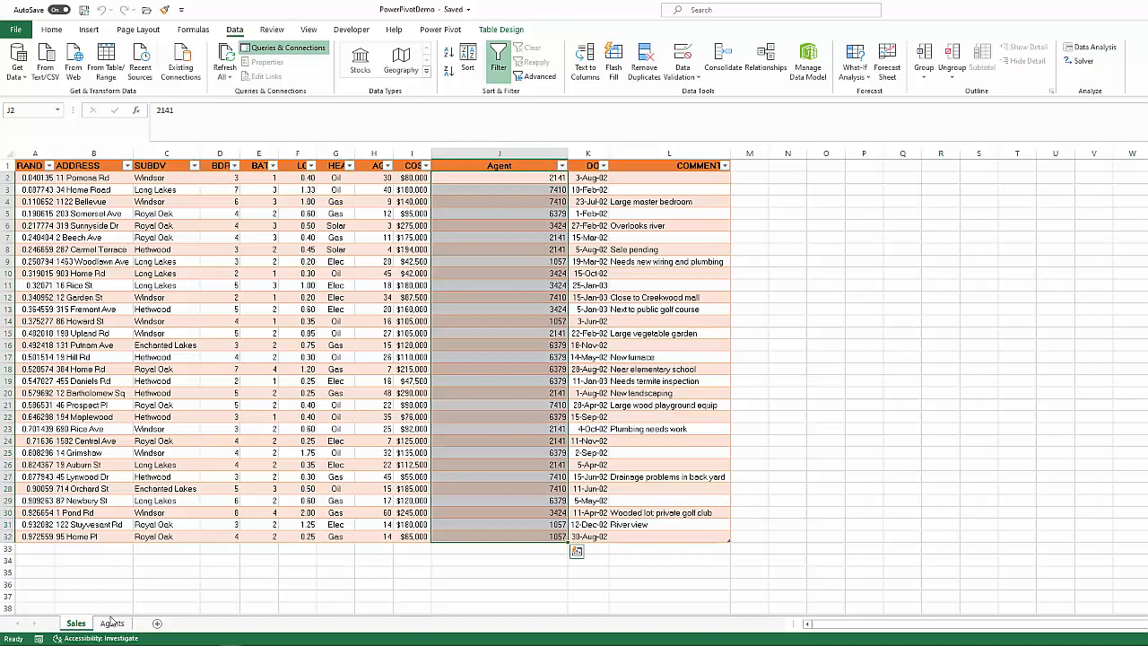
click(112, 624)
click(33, 153)
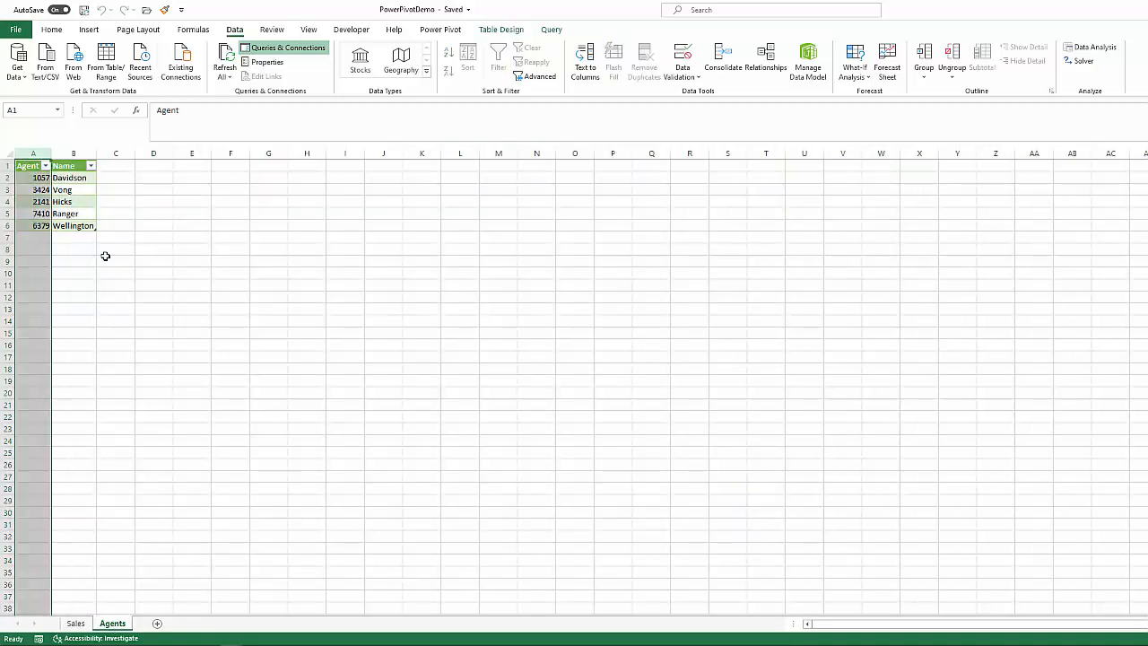
click(75, 622)
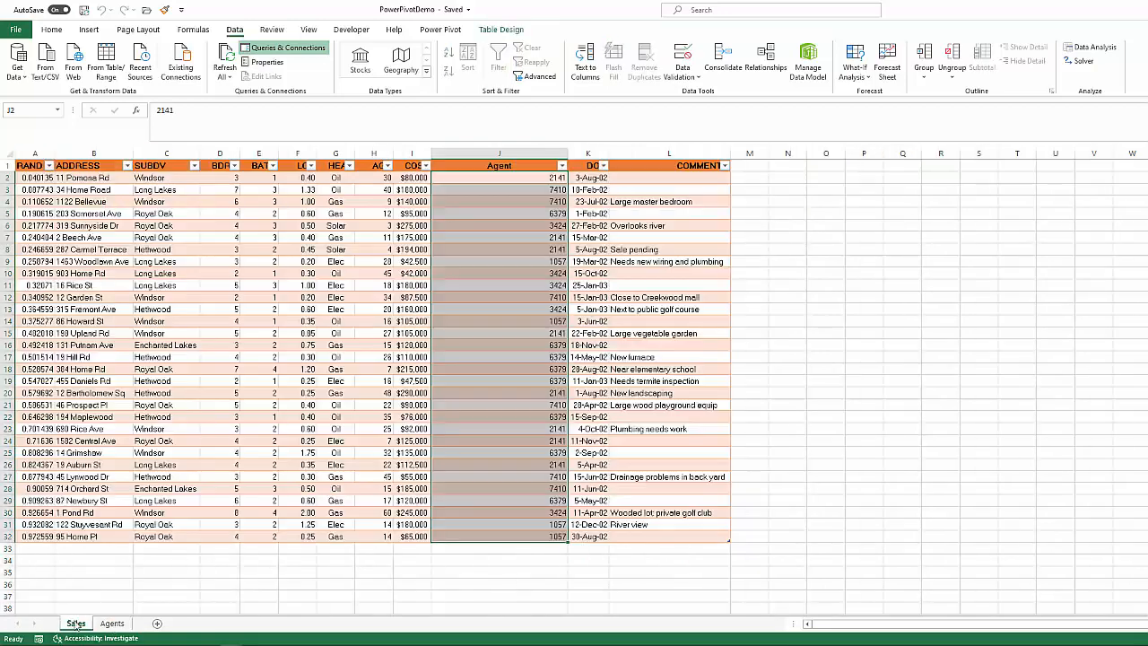
click(485, 153)
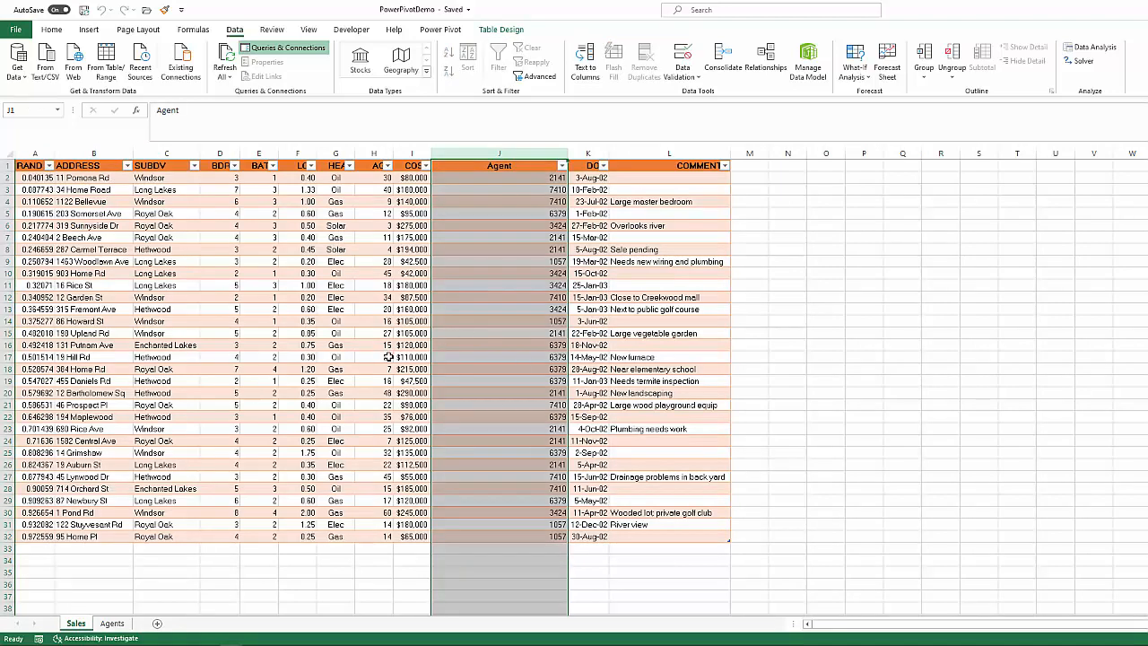
Inspect the foreign and primary column settings of the relationship between Table1 and AgentsDemo without changing them.
click(766, 61)
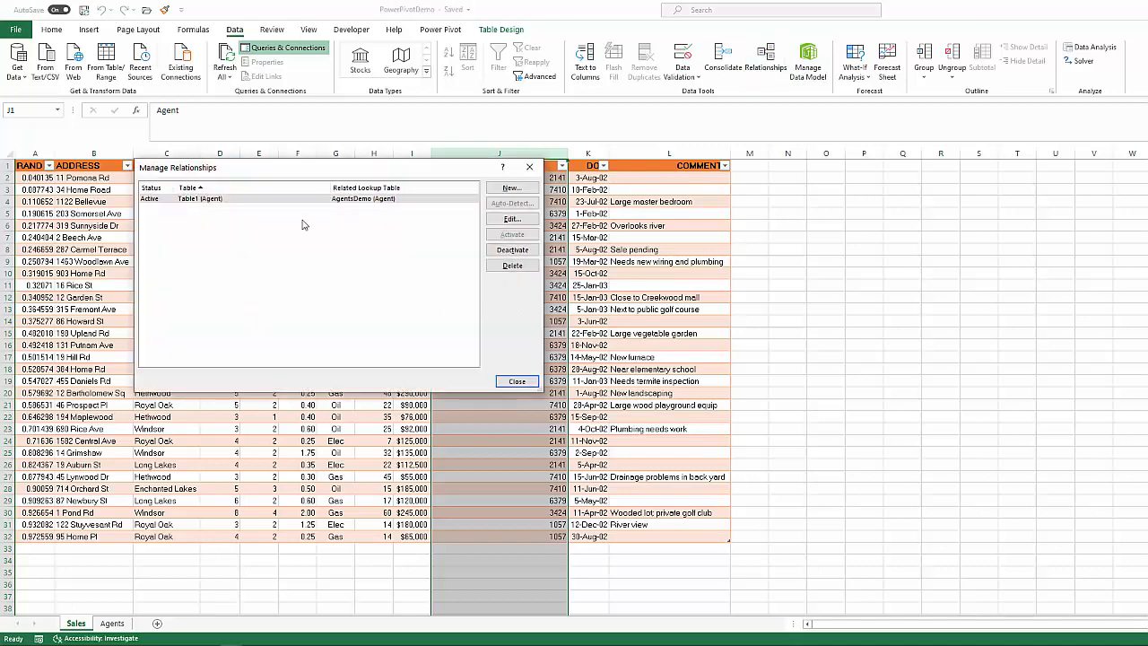
click(516, 219)
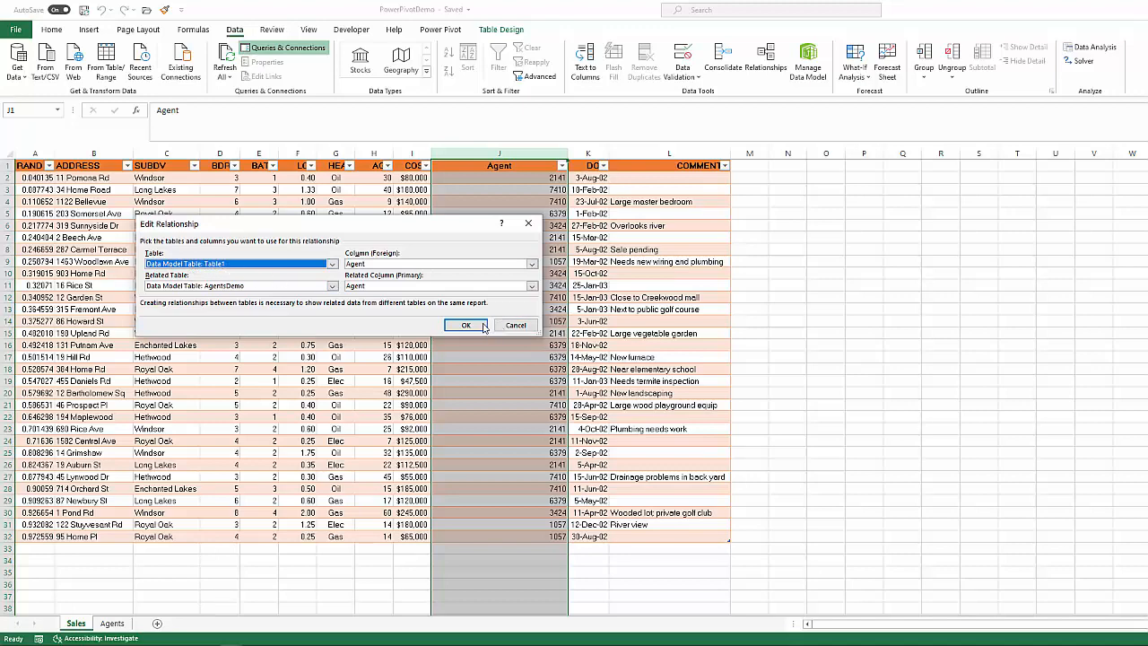
click(528, 330)
click(519, 385)
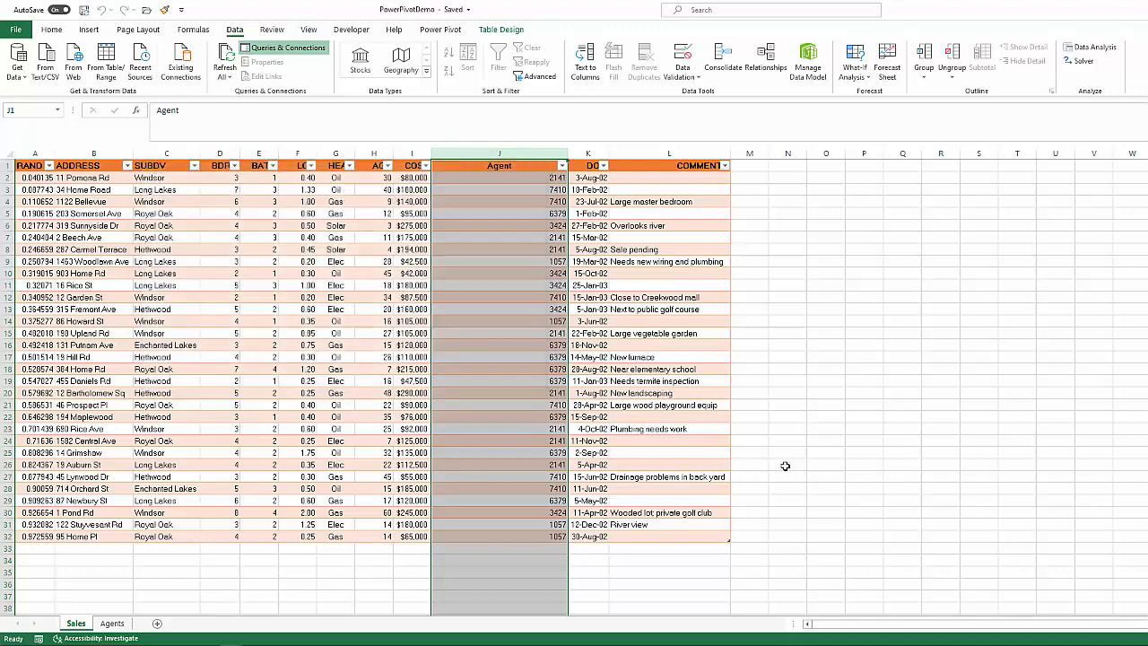
click(849, 430)
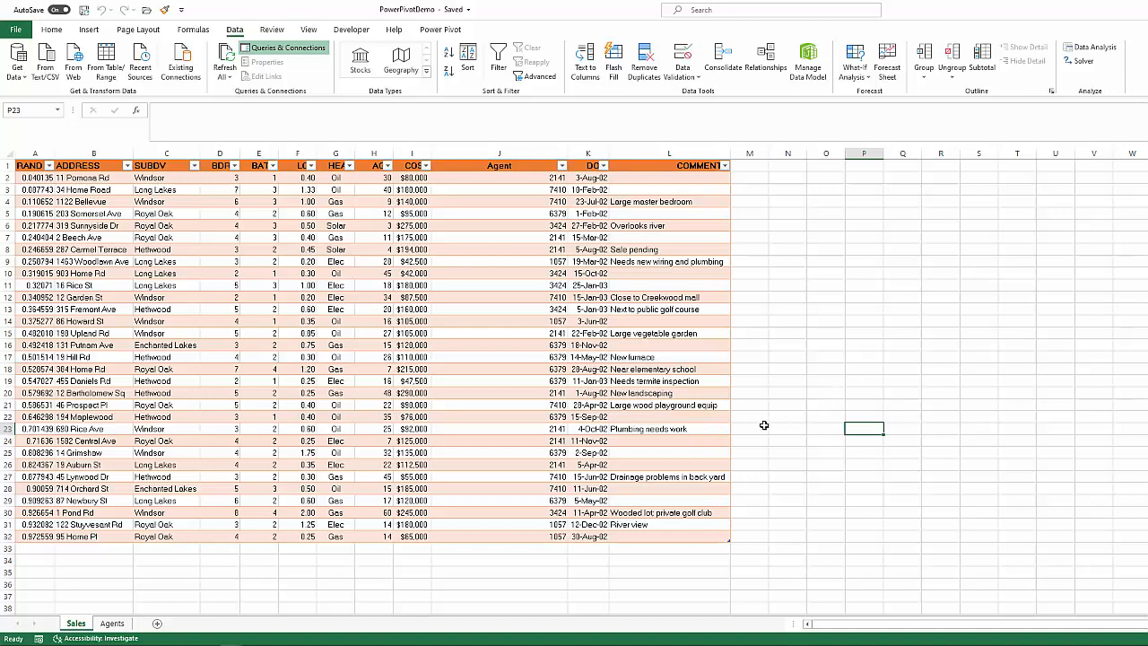
Insert a PivotTable based on the Power Pivot data model into a new worksheet.
click(441, 30)
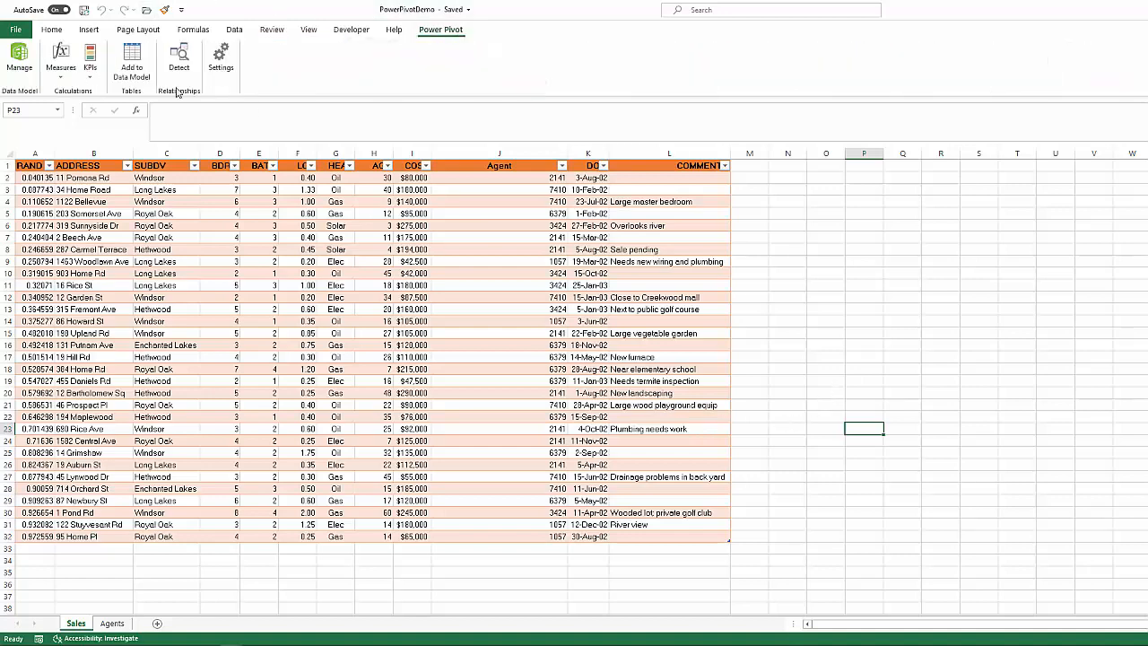
click(18, 63)
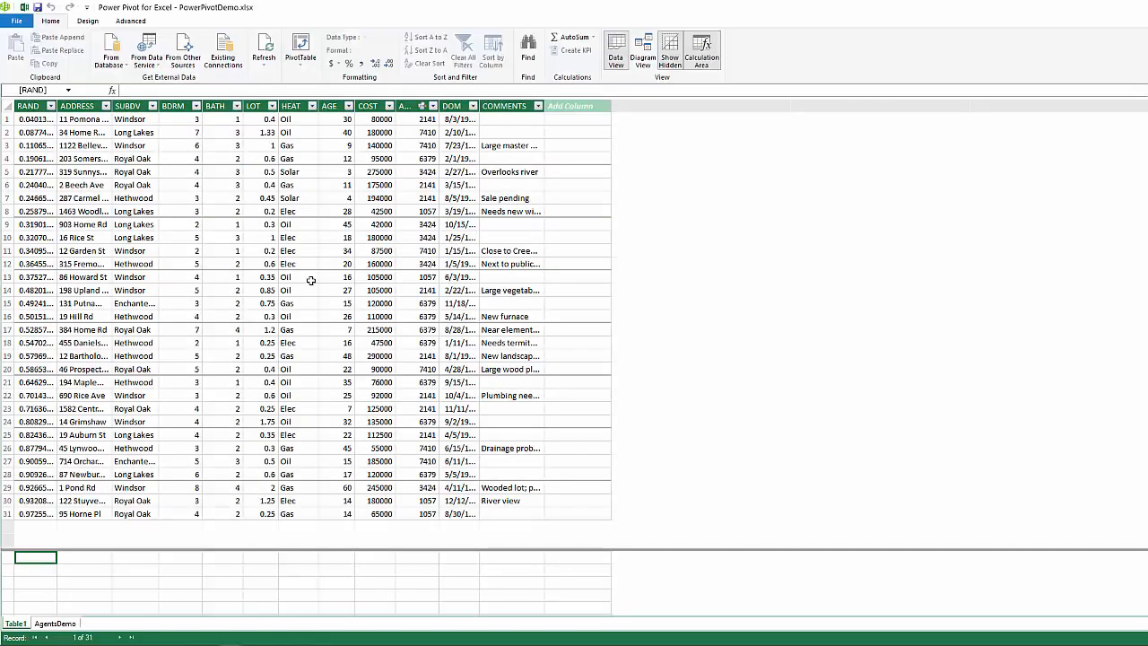
click(299, 59)
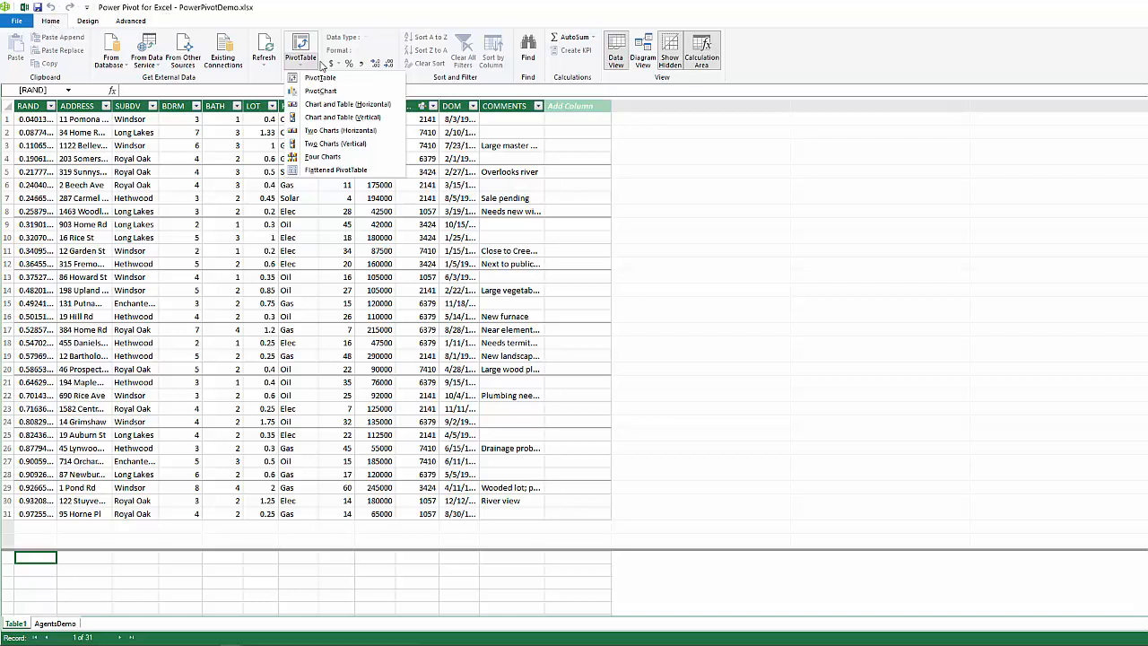
click(320, 79)
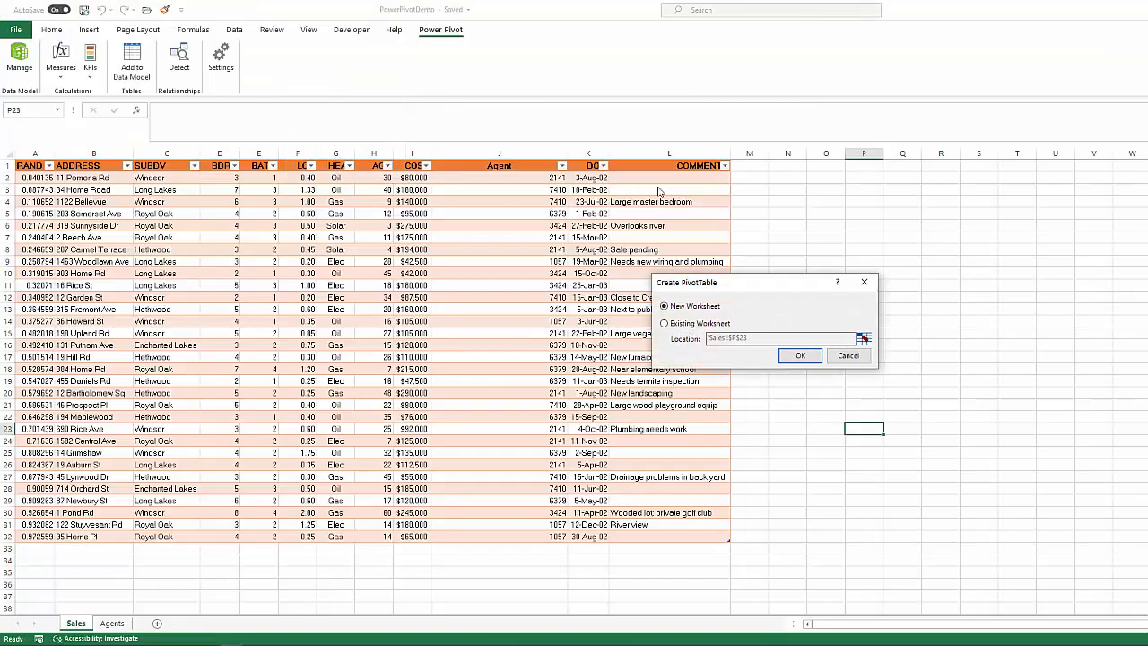
click(800, 356)
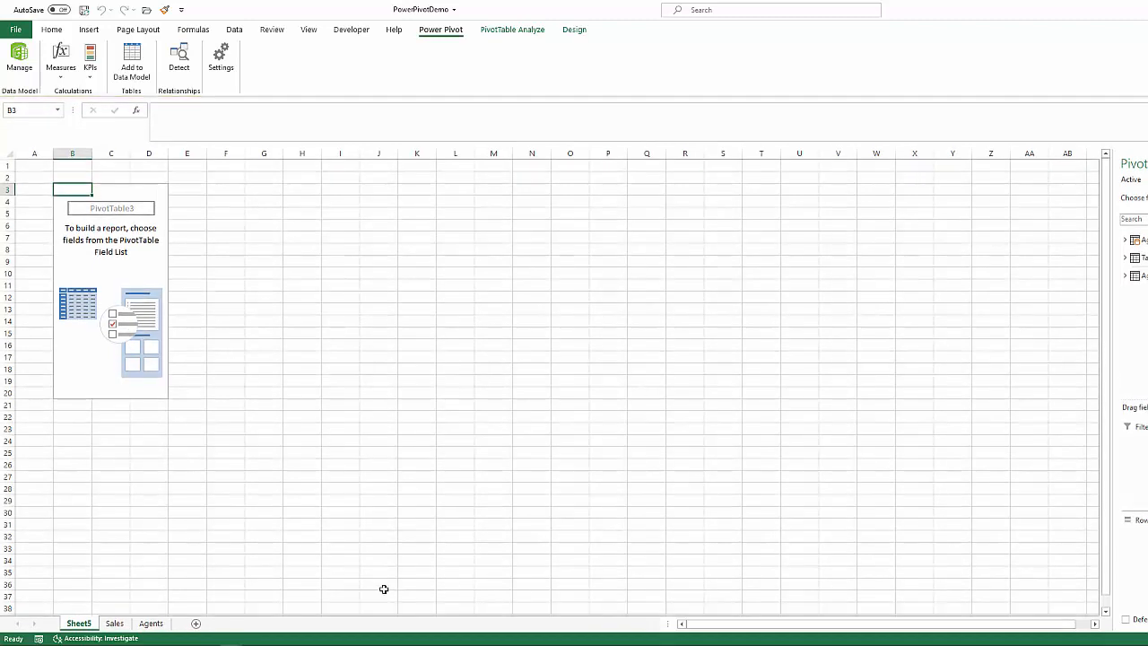
Rename the new PivotTable worksheet as Report.
double_click(86, 626)
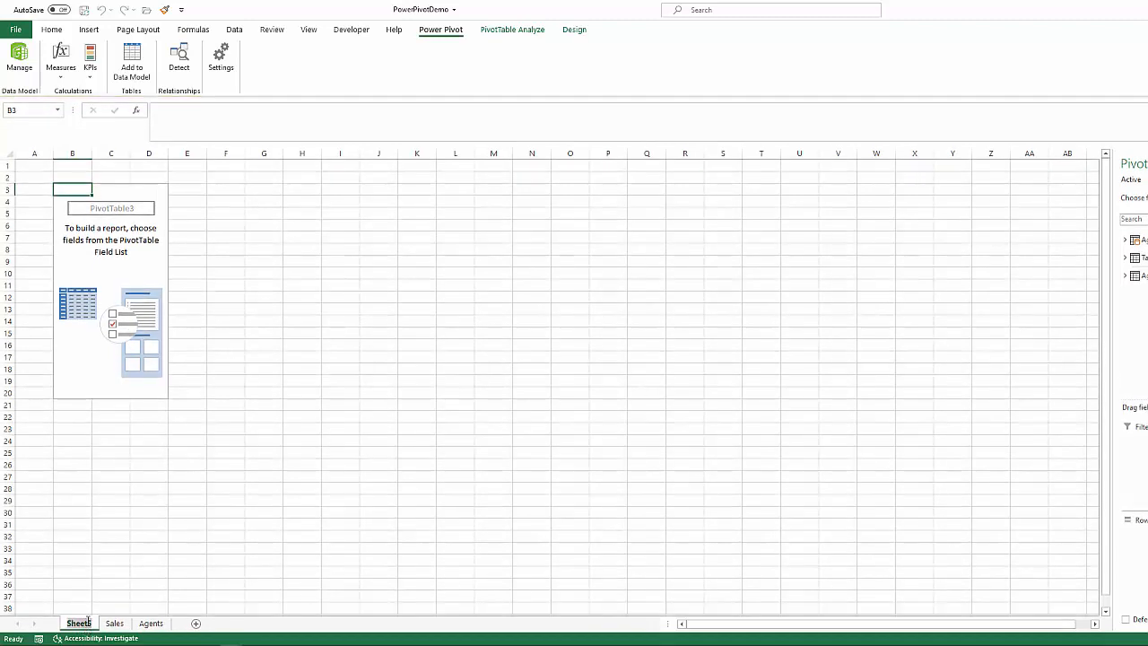
text(Report)
key(Return)
Build the PivotTable with the Name field from AgentsDemo as rows and the sum of COST from Table1 as values.
click(652, 298)
click(142, 259)
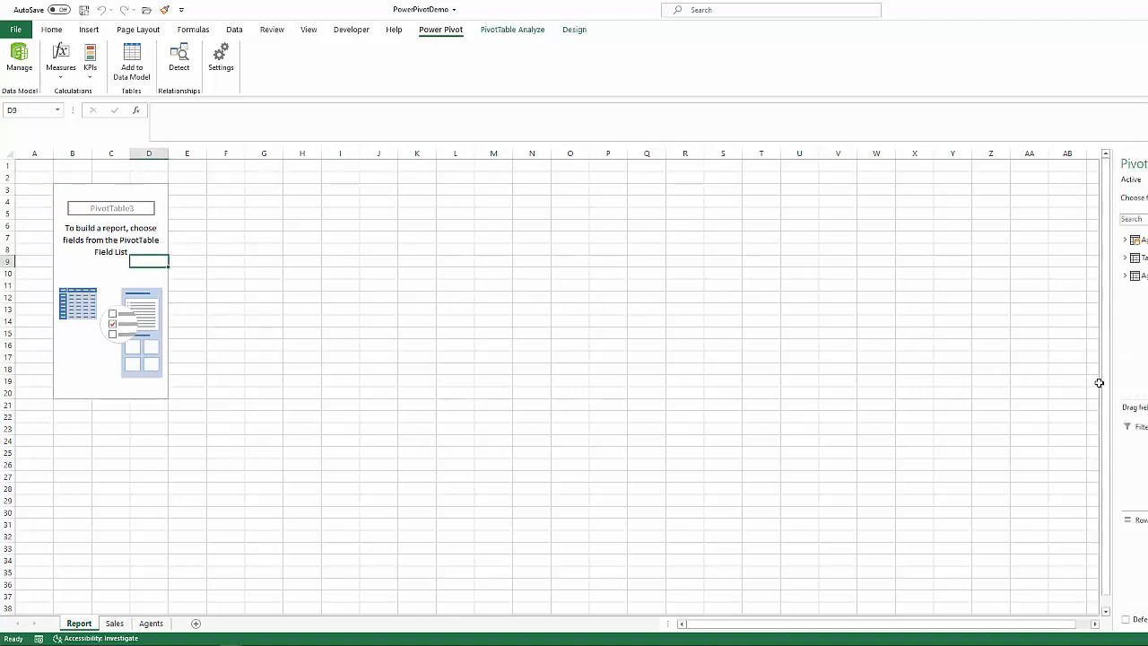
click(1126, 241)
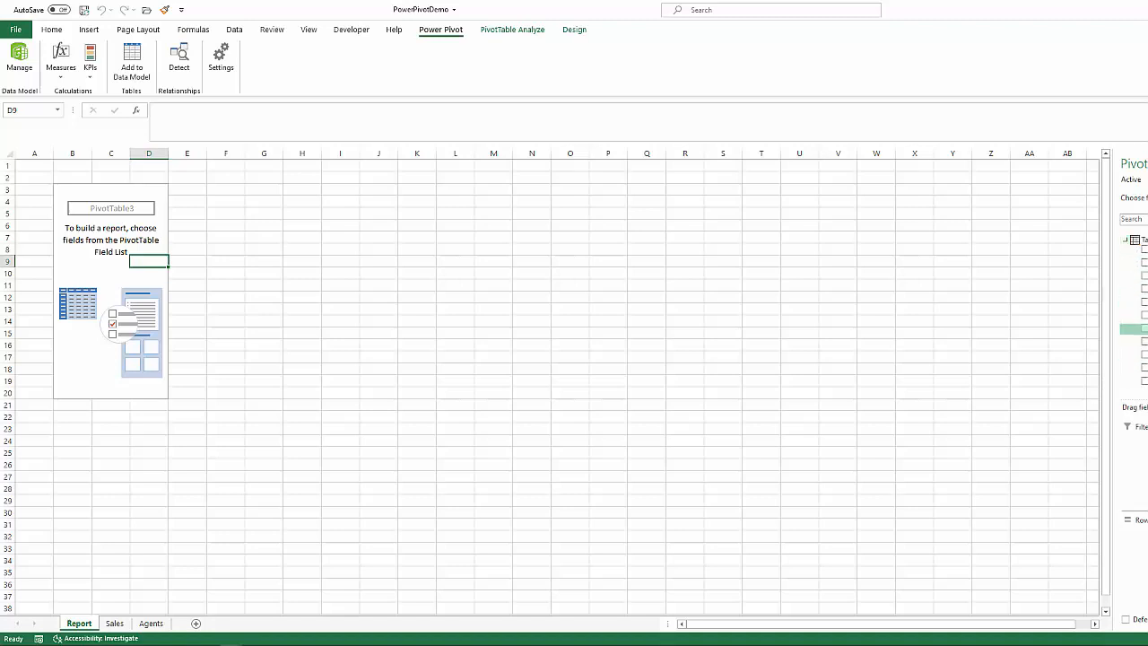
scroll(1135, 305, up, 1)
scroll(1135, 305, up, 1)
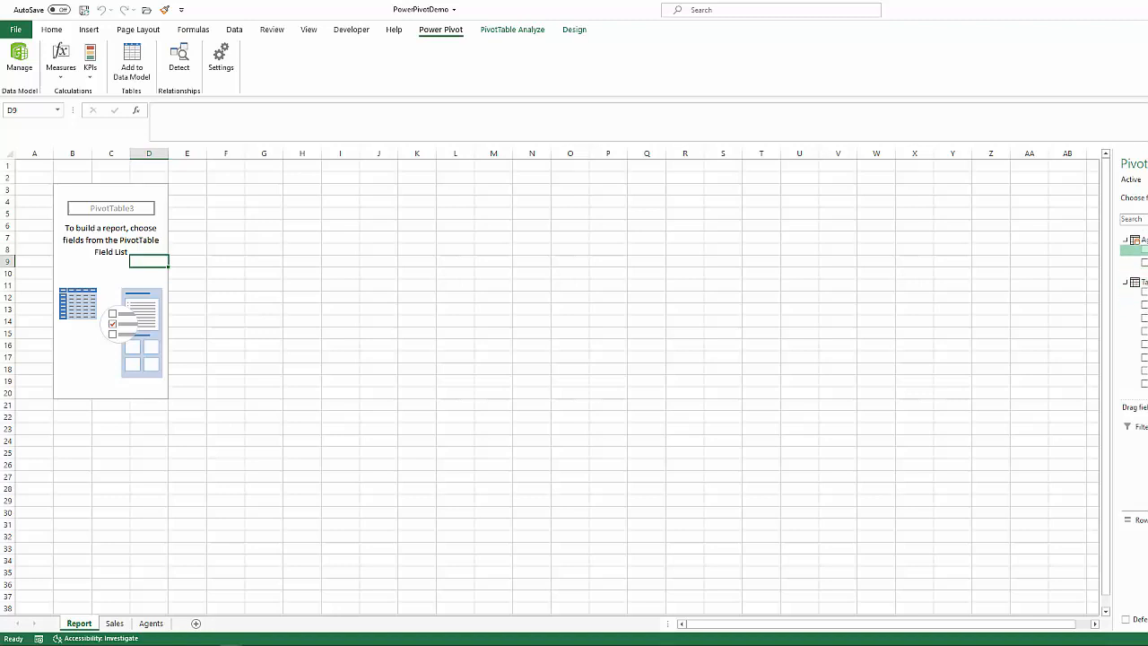
scroll(1135, 251, down, 1)
click(1144, 253)
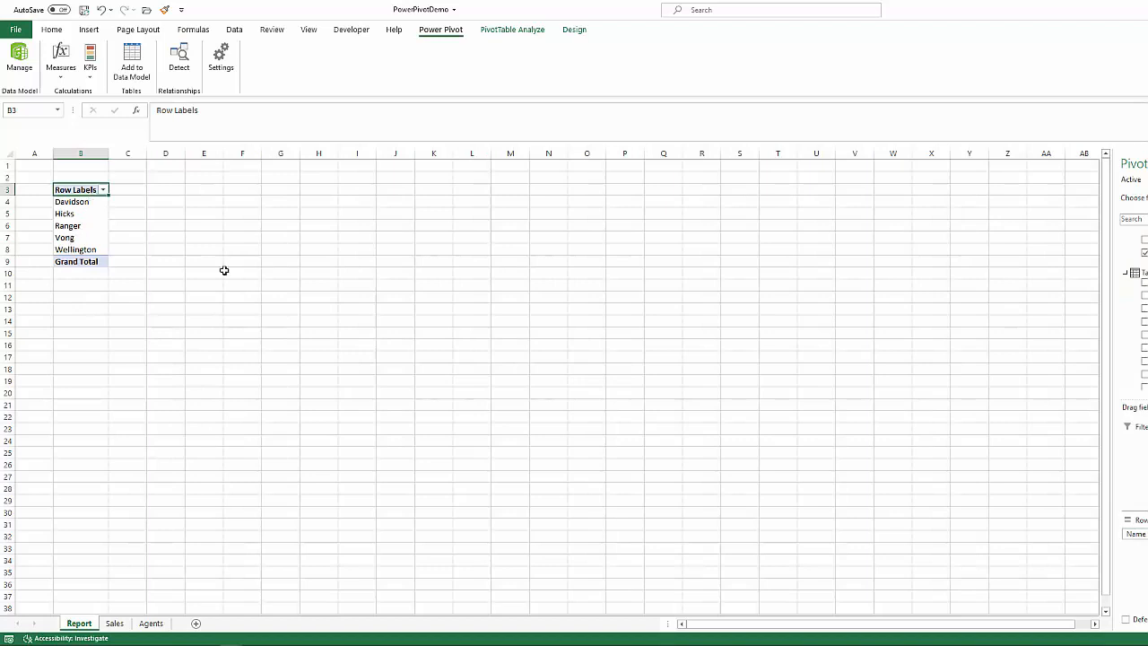
scroll(1135, 300, down, 2)
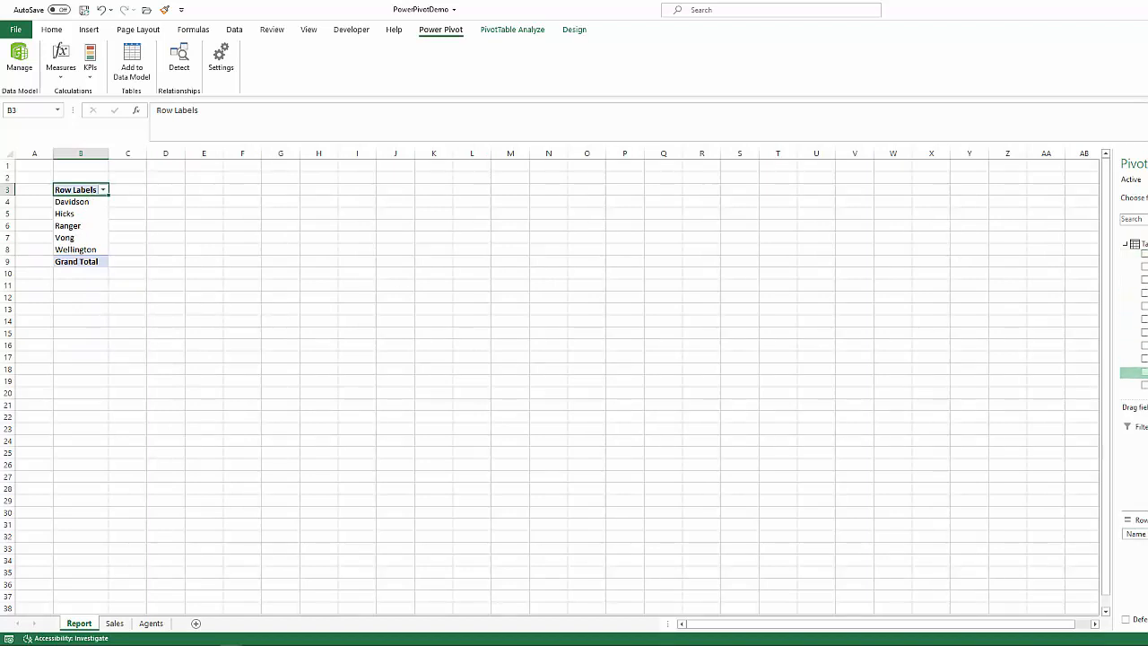
click(1144, 358)
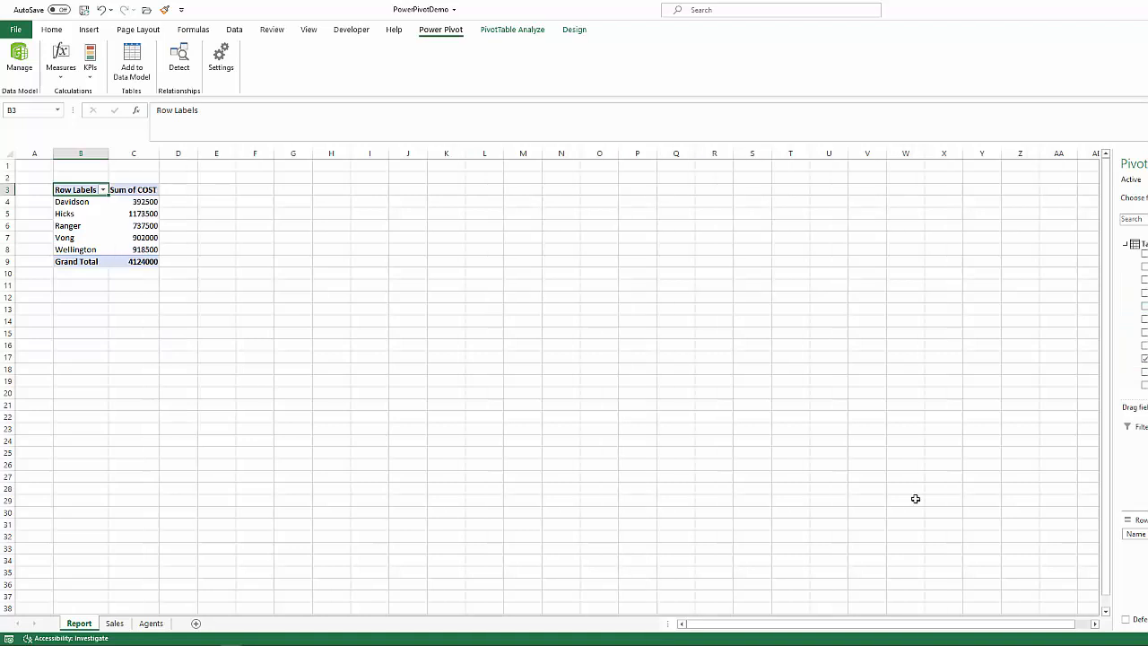
Format the Sum of COST values, including the grand total, with the Accounting number format.
drag(139, 204, 138, 260)
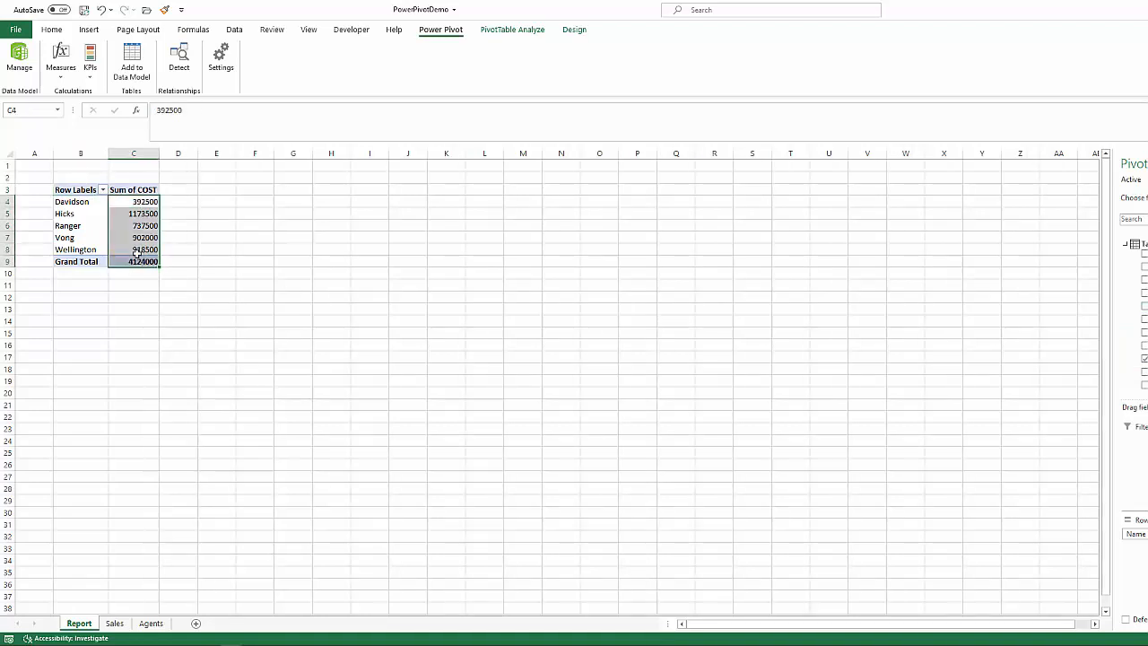
click(51, 29)
click(410, 70)
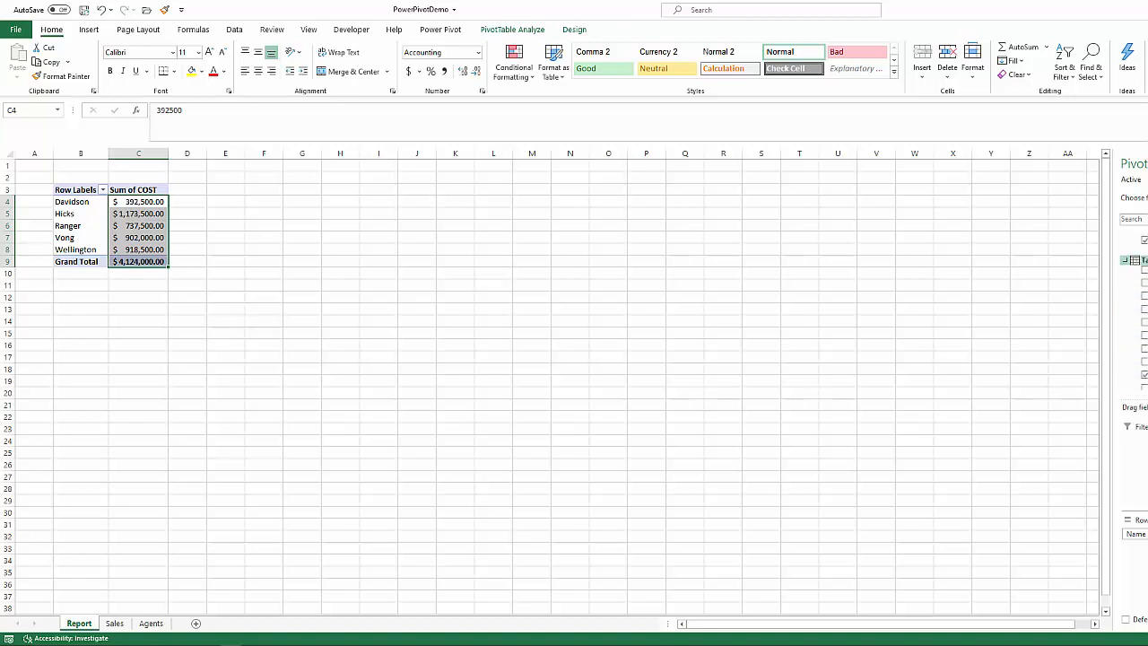
click(267, 225)
click(128, 216)
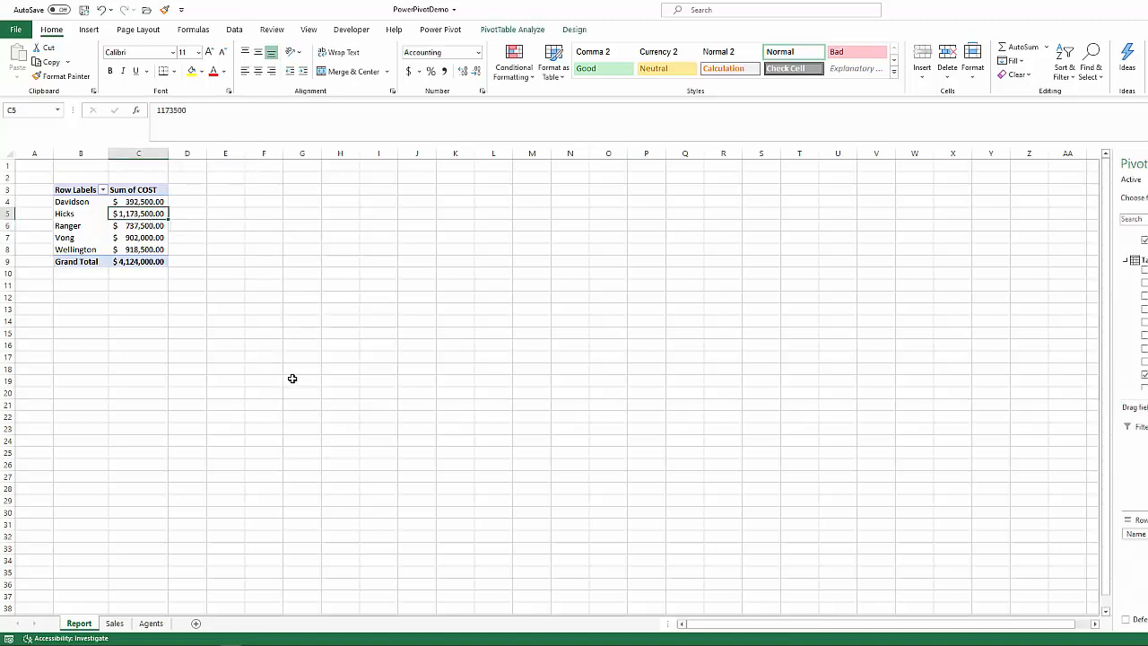
Review the analysis and design options available for the PivotTable and open the data model for inspection.
click(538, 30)
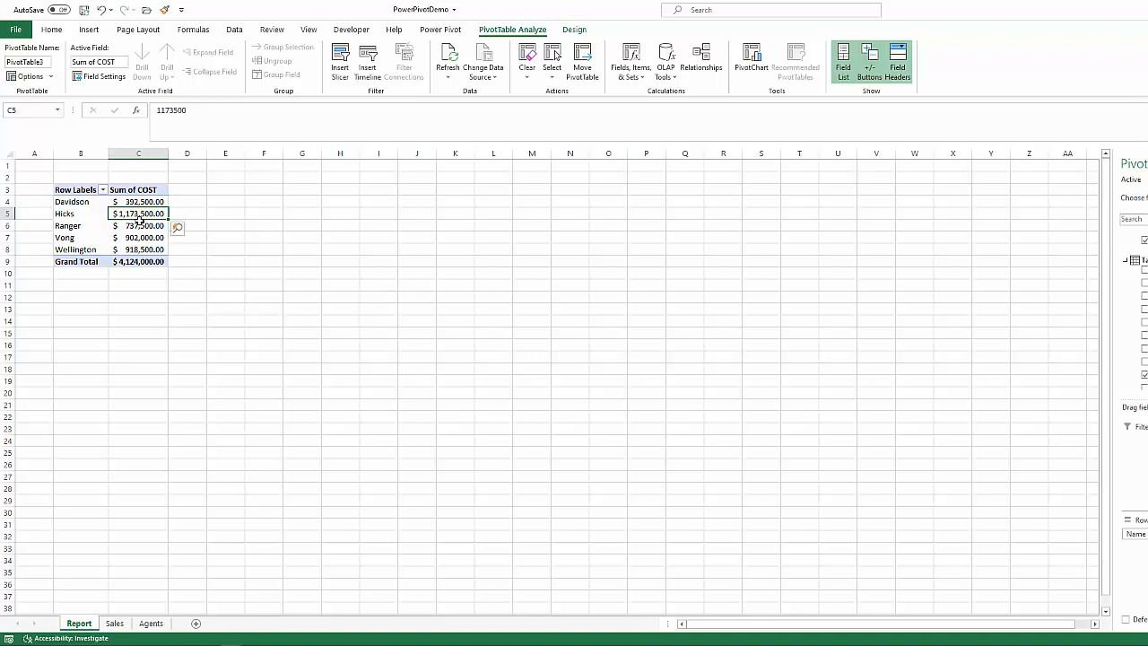
click(574, 30)
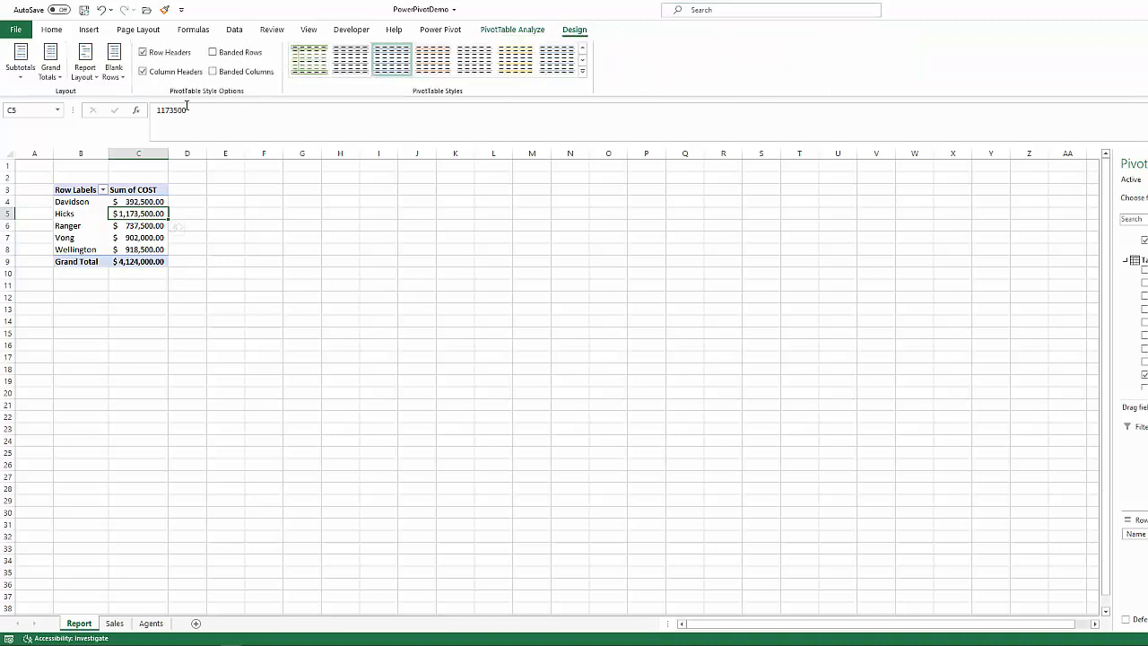
click(444, 32)
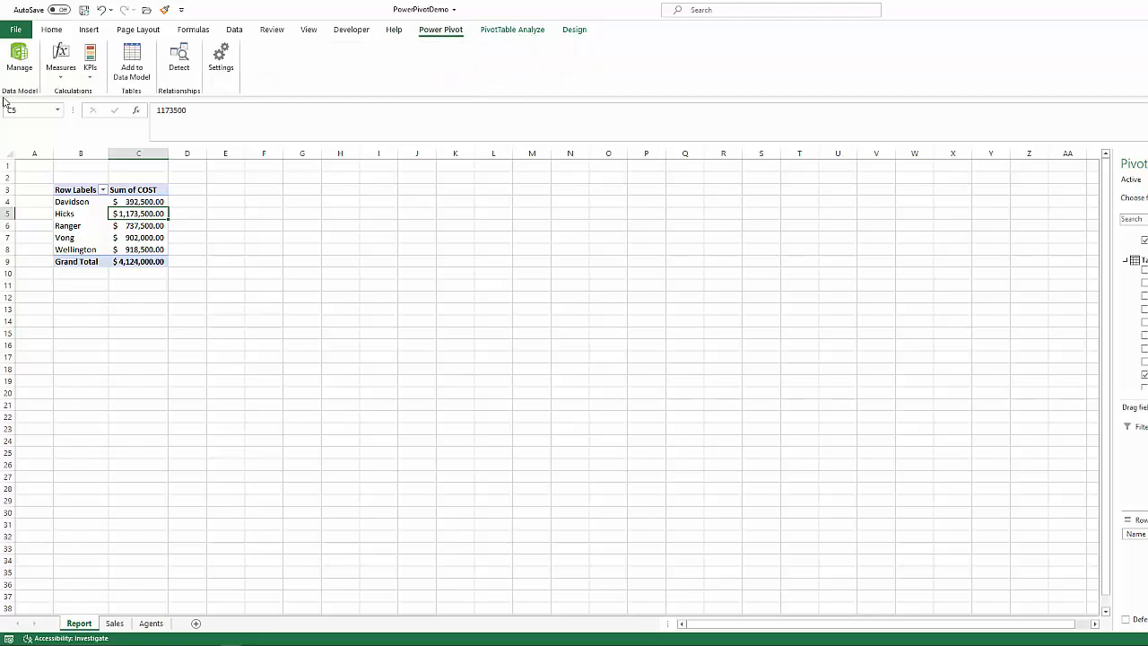
click(18, 55)
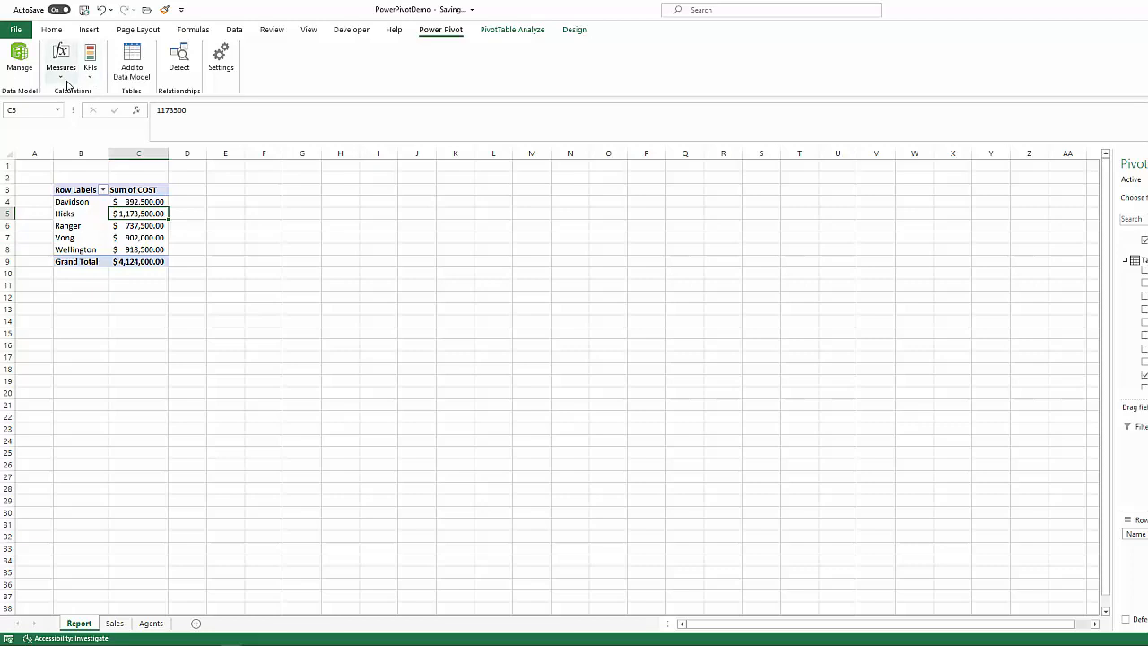
click(19, 61)
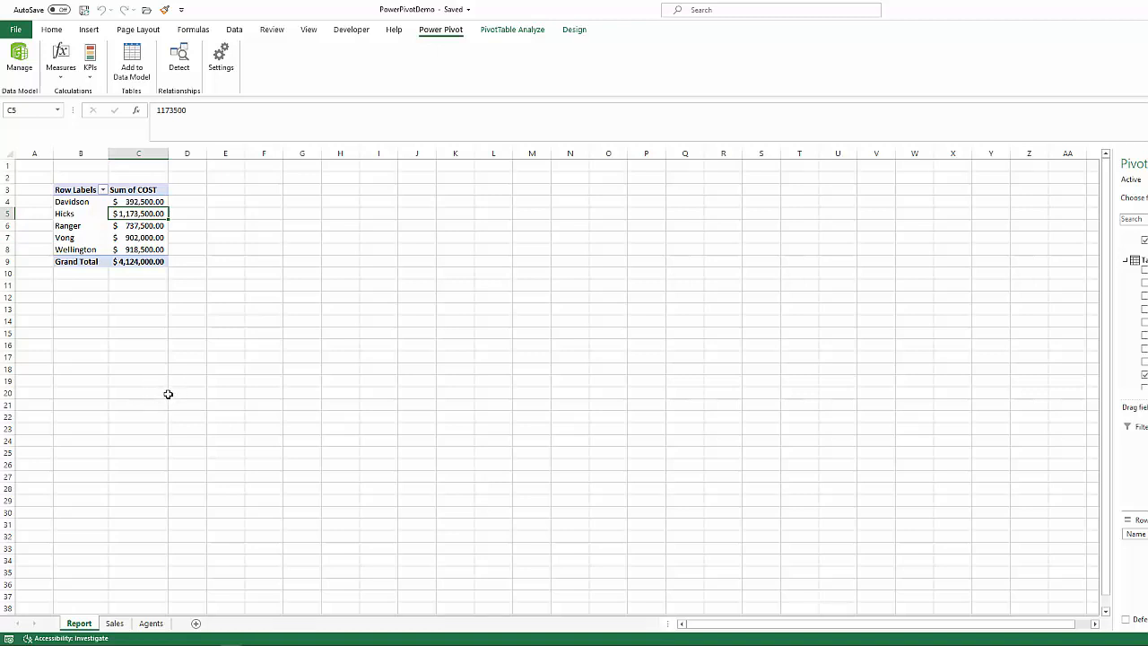
Examine the source tables on the Agents and Sales sheets that feed the PivotTable.
click(153, 625)
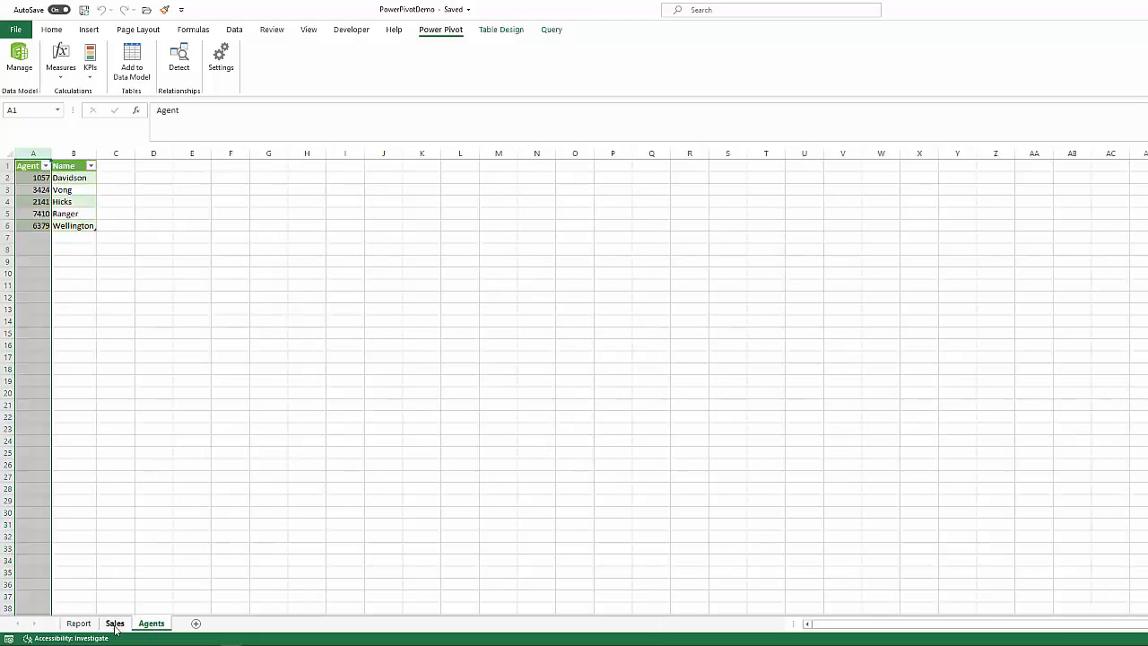
click(115, 626)
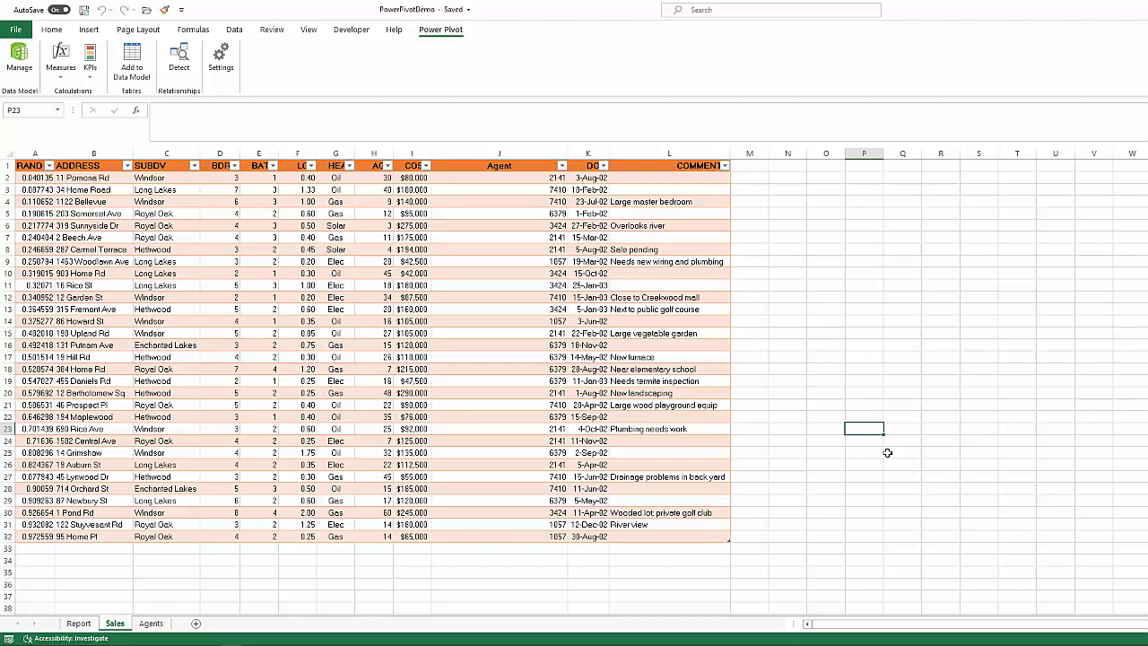
click(151, 623)
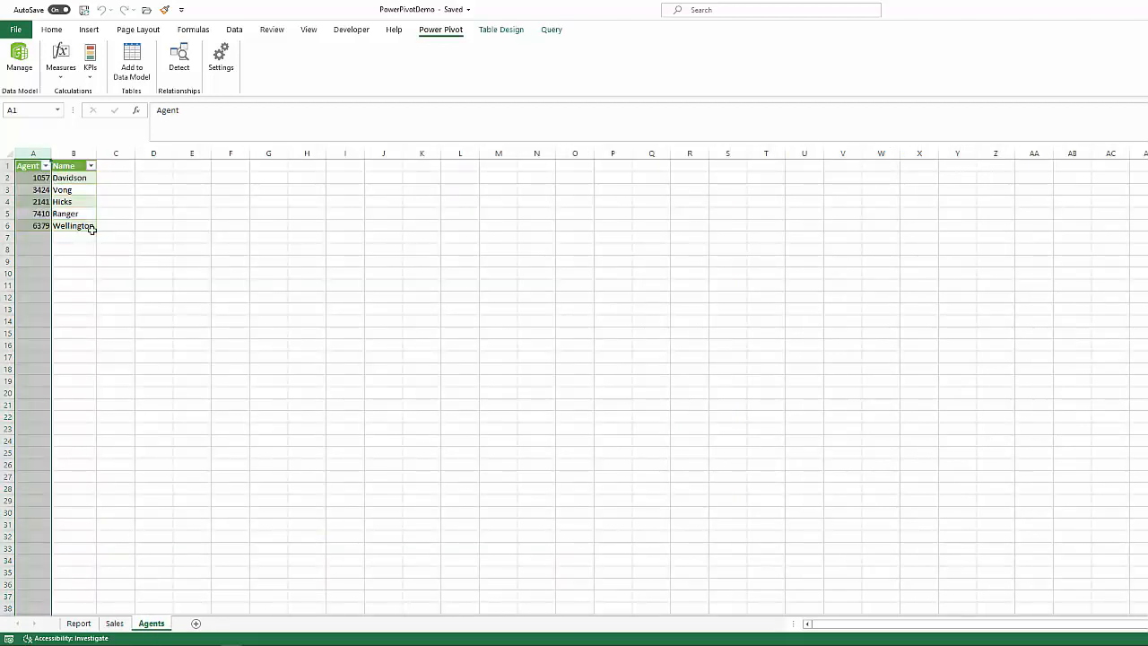
click(131, 344)
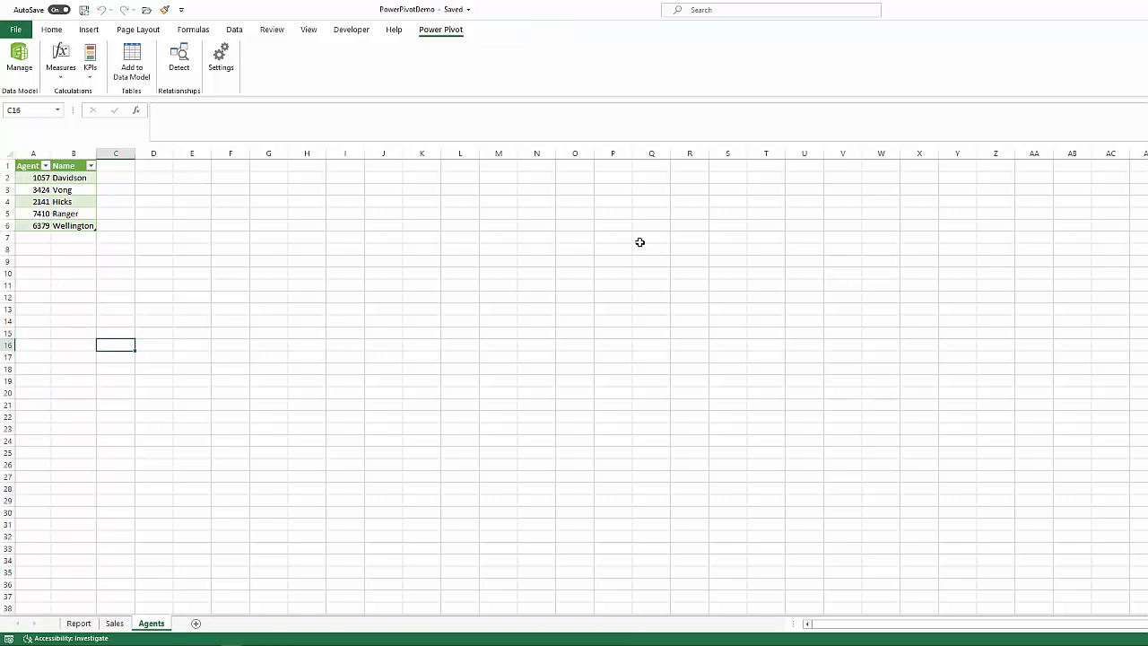
click(52, 30)
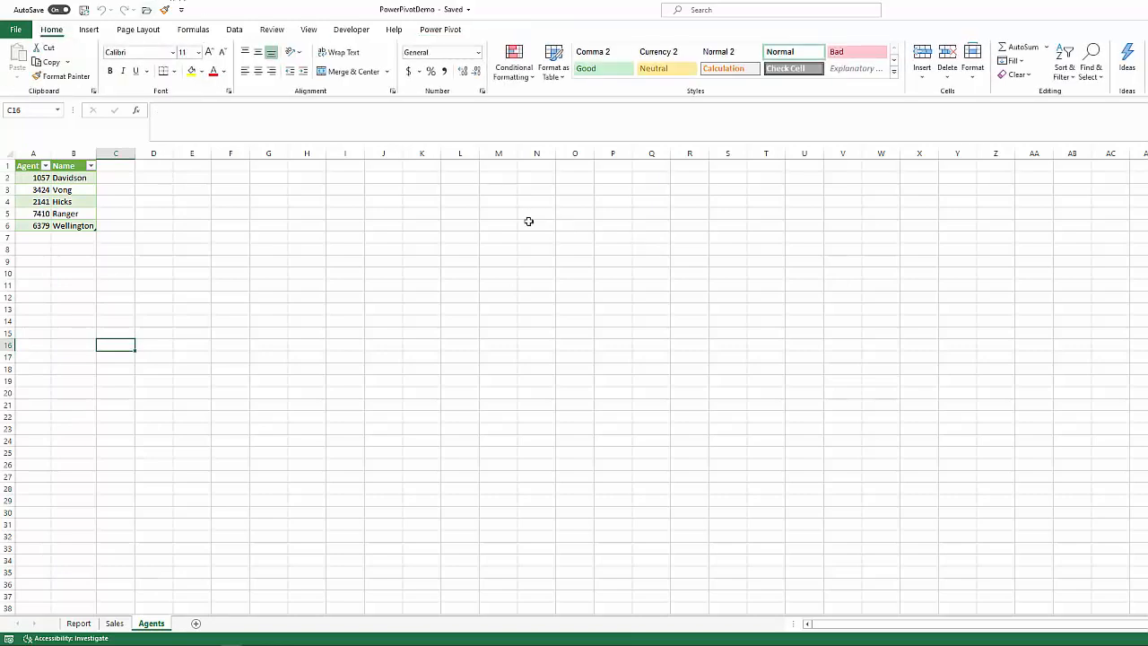
click(114, 623)
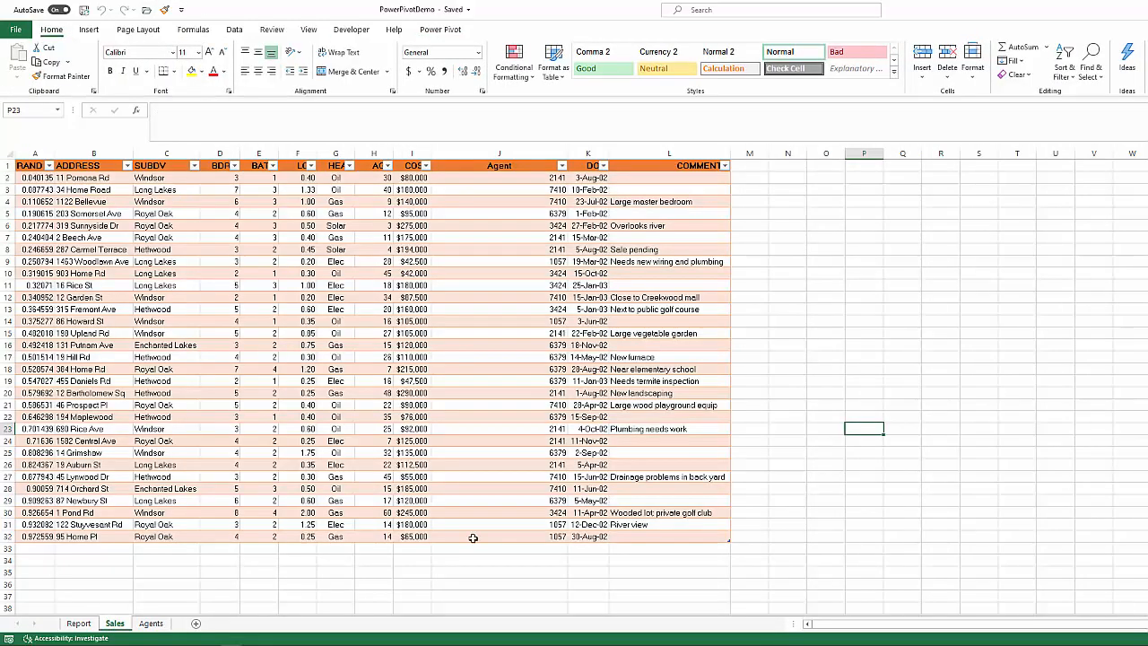
Insert a slicer for the AgentsDemo Name field for the PivotTable on the Report sheet.
click(65, 624)
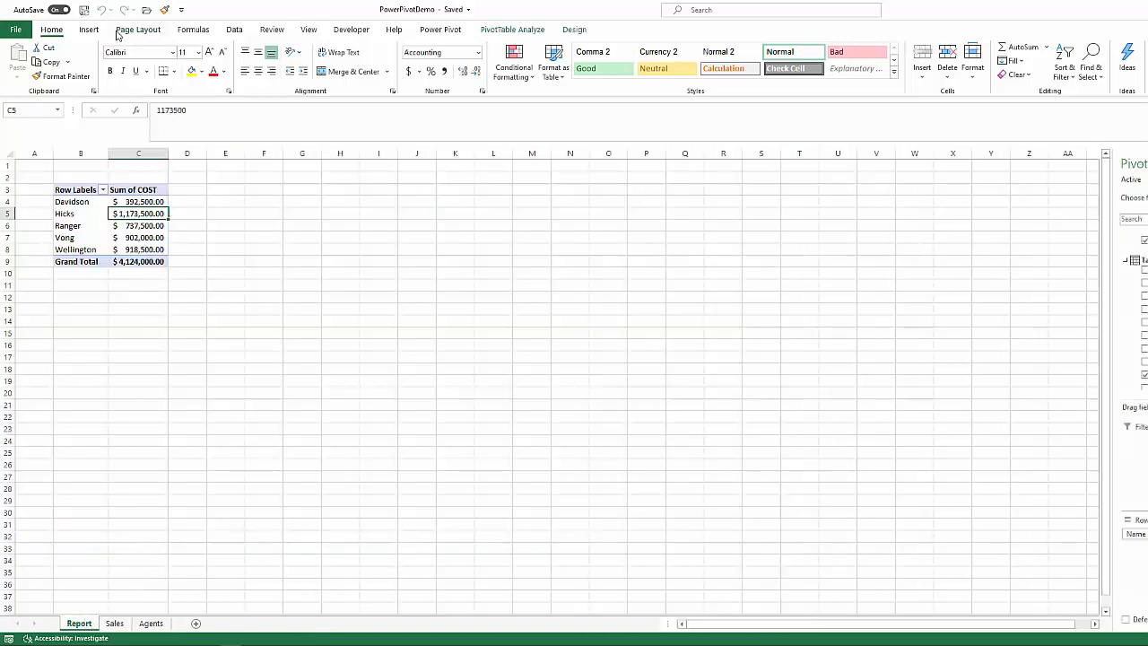
click(88, 29)
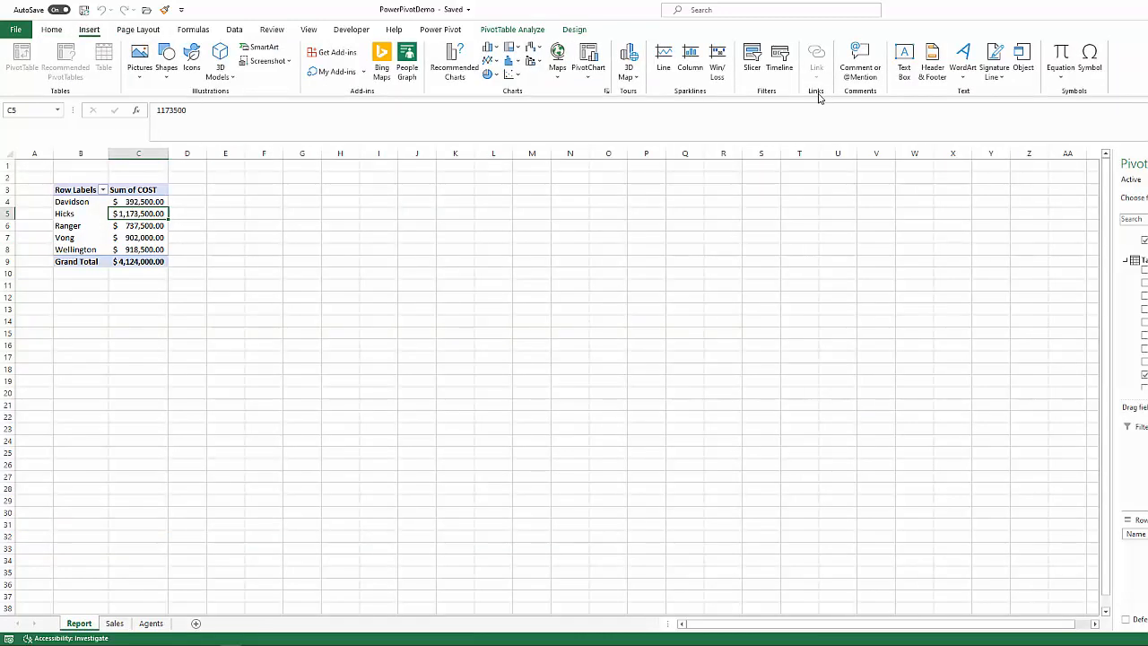
click(752, 59)
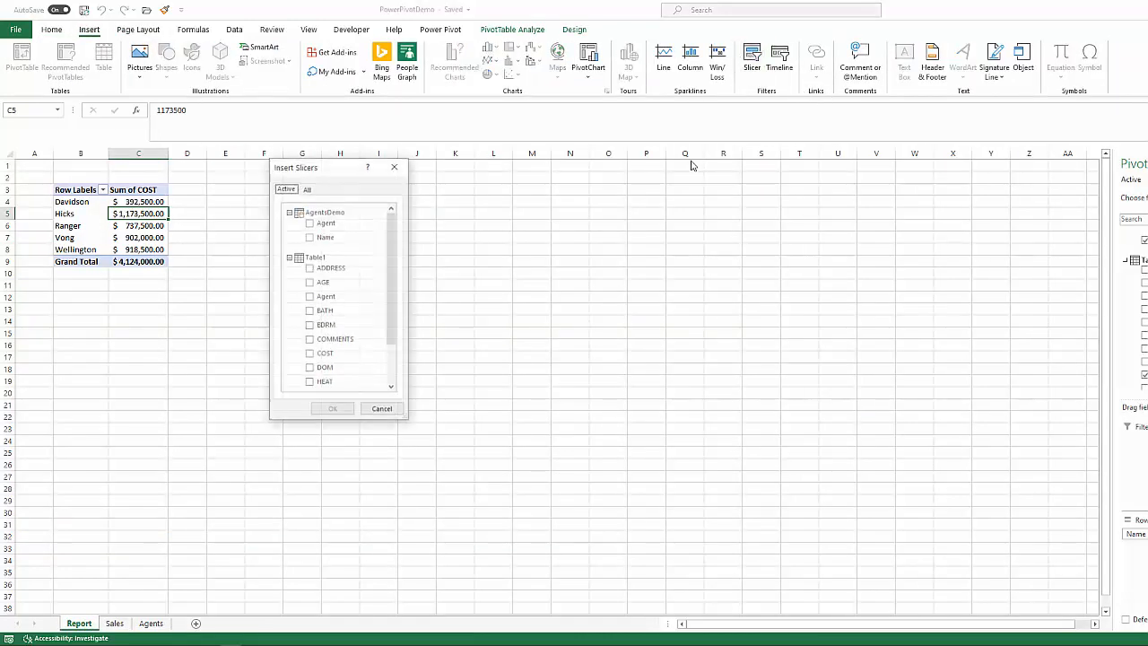
click(311, 238)
click(345, 410)
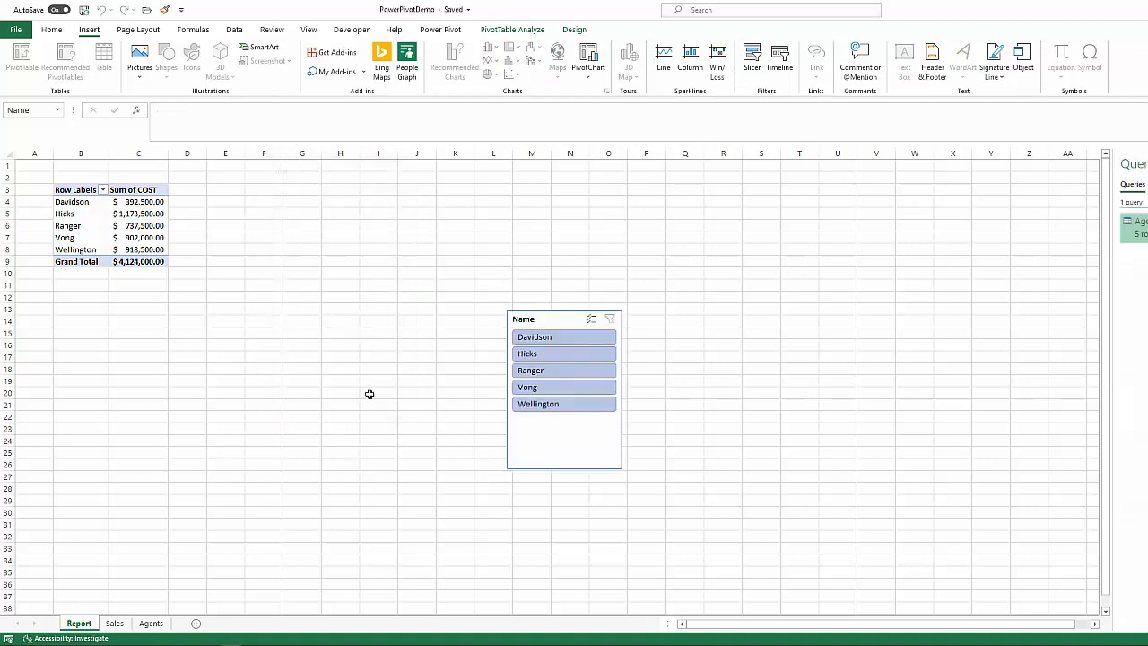
Filter the PivotTable by individual agents with the Name slicer and clear the filter again.
click(566, 353)
click(567, 387)
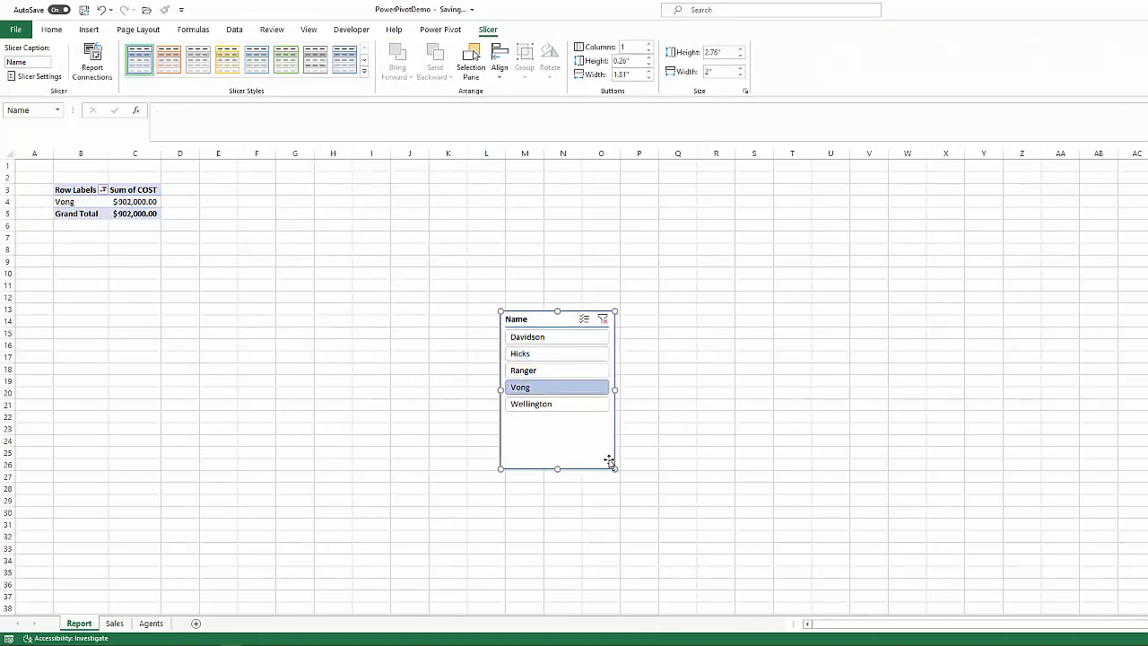
click(603, 319)
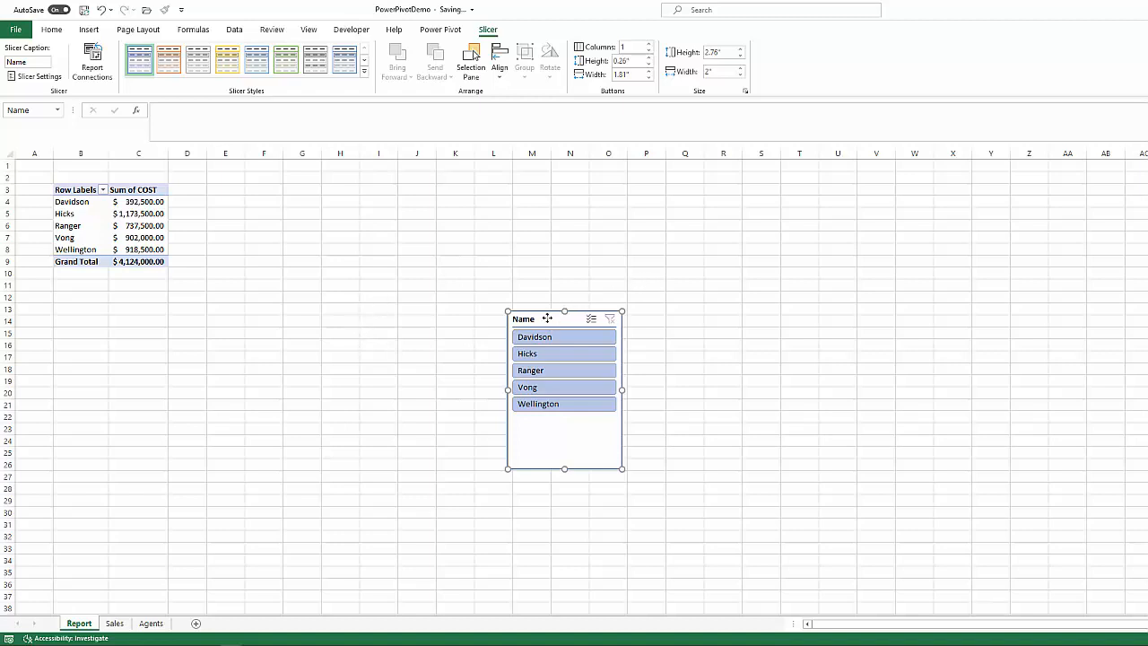
drag(550, 319, 281, 123)
mouse_move(158, 197)
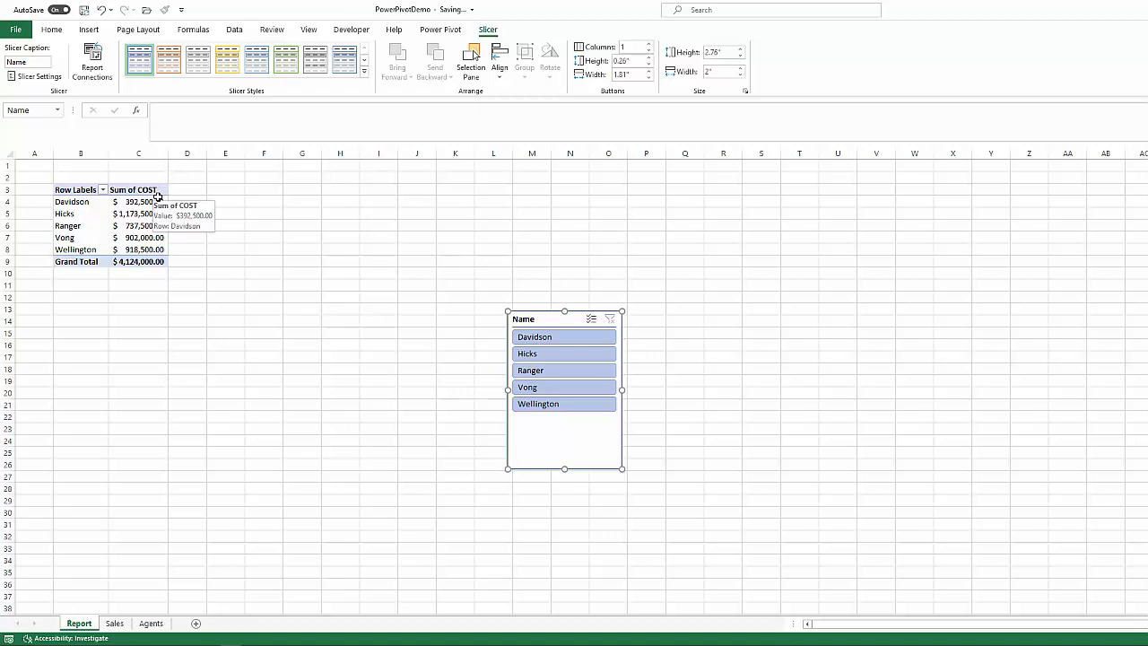